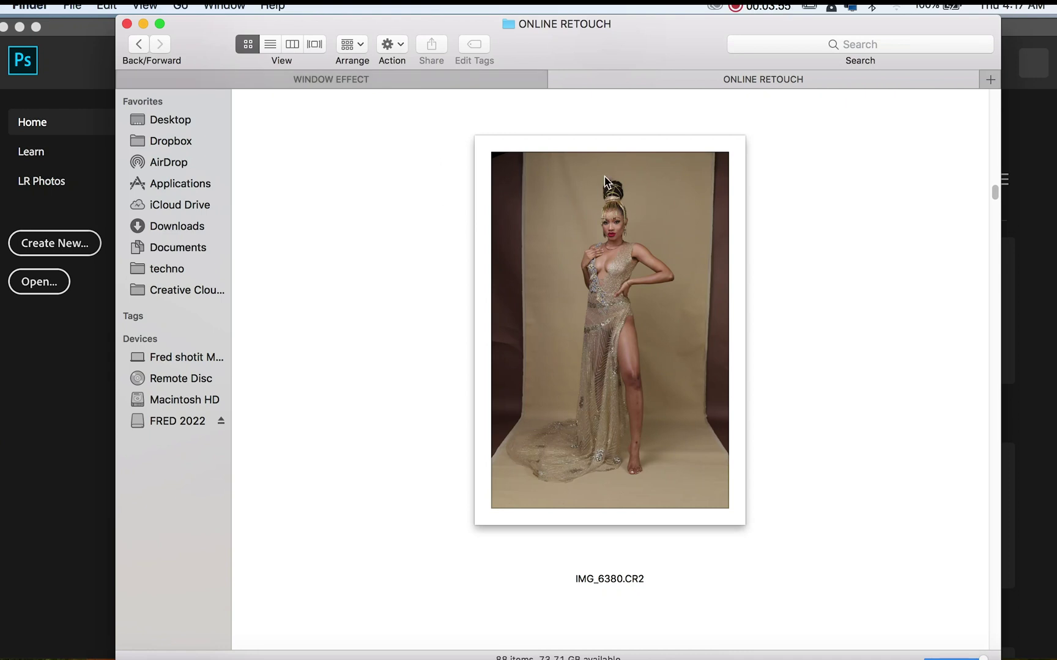
- Open the raw photo IMG_6380.CR2 from Finder in Photoshop's Camera Raw and go to its basic adjustments
drag(671, 236, 413, 636)
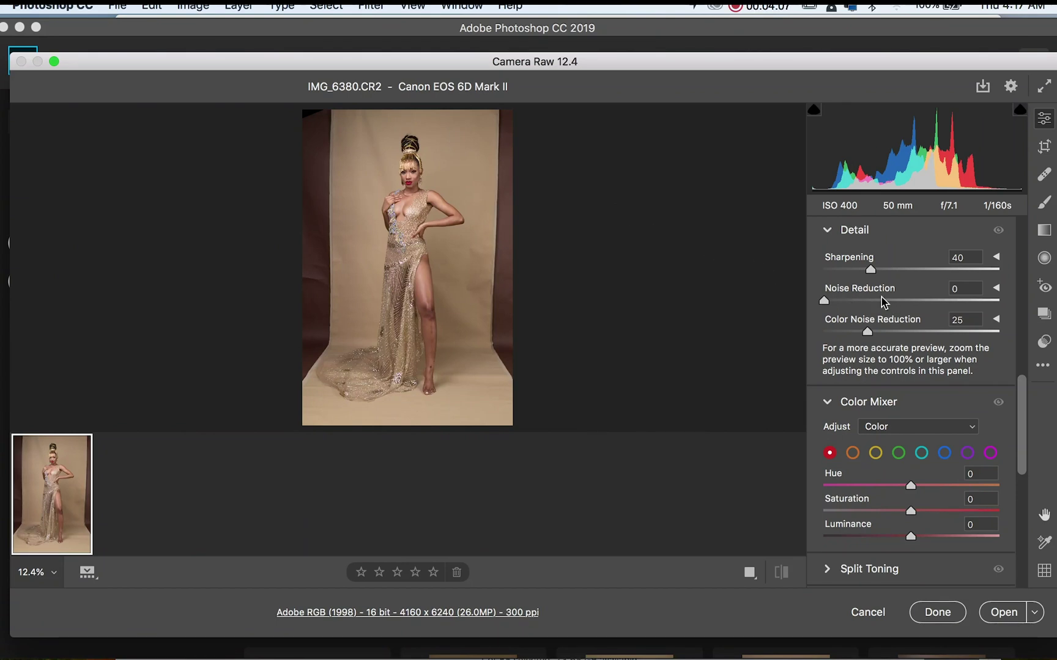
click(1023, 257)
mouse_move(1023, 257)
mouse_down()
mouse_move(1022, 267)
mouse_move(1020, 238)
mouse_up()
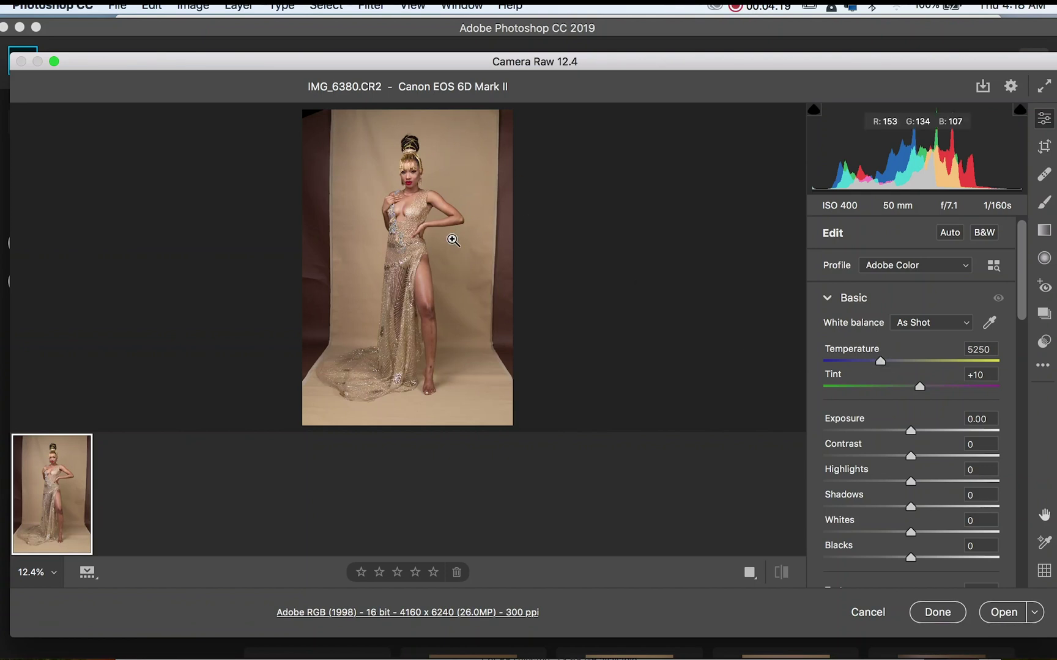
- Apply the Adobe Portrait profile to the raw photo and open it as an editable image
click(908, 269)
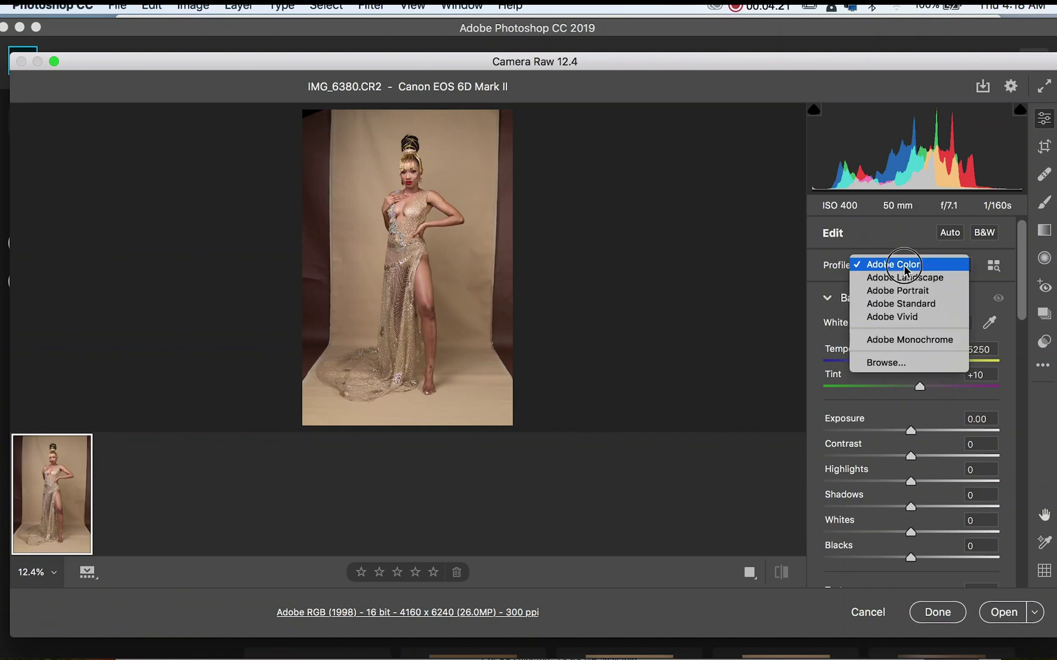
click(903, 291)
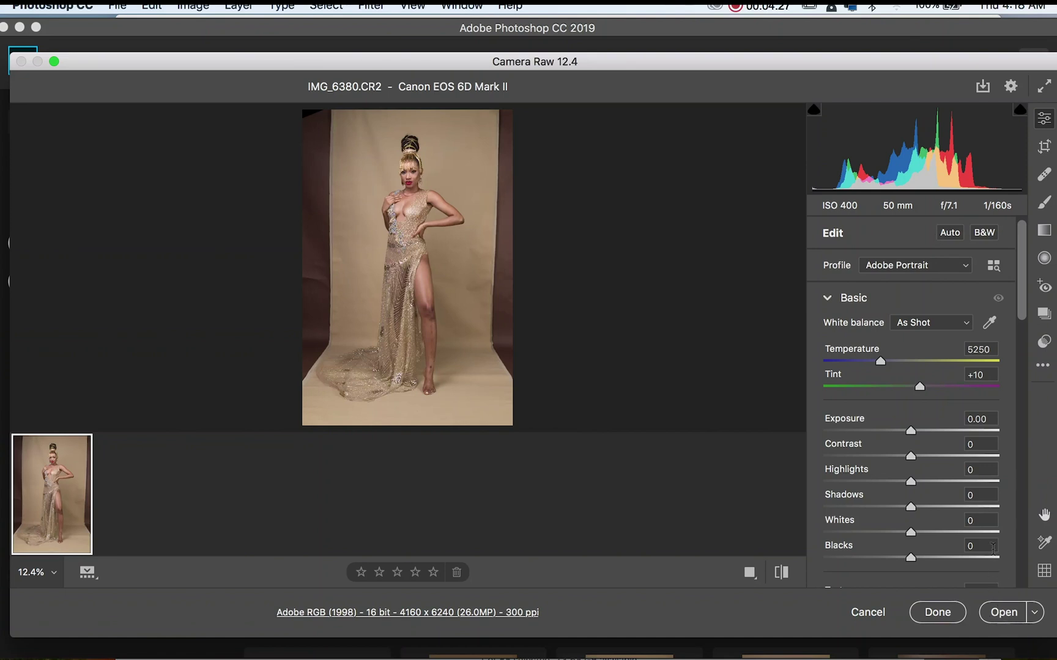
click(1003, 612)
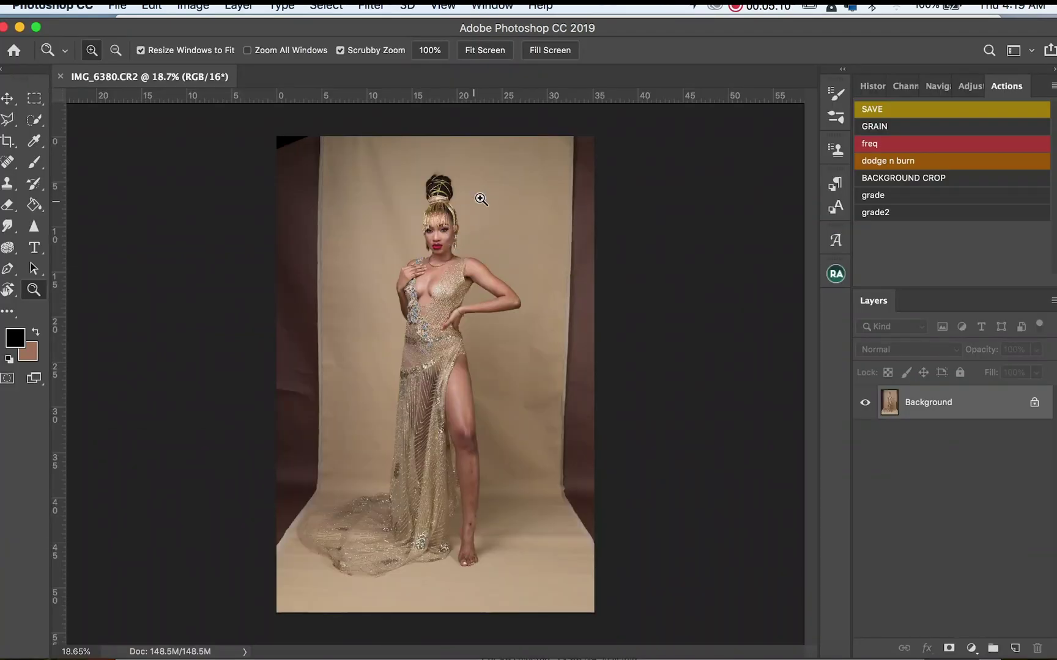
mouse_move(491, 236)
mouse_down()
mouse_move(556, 241)
mouse_move(497, 247)
mouse_up()
key(super+r)
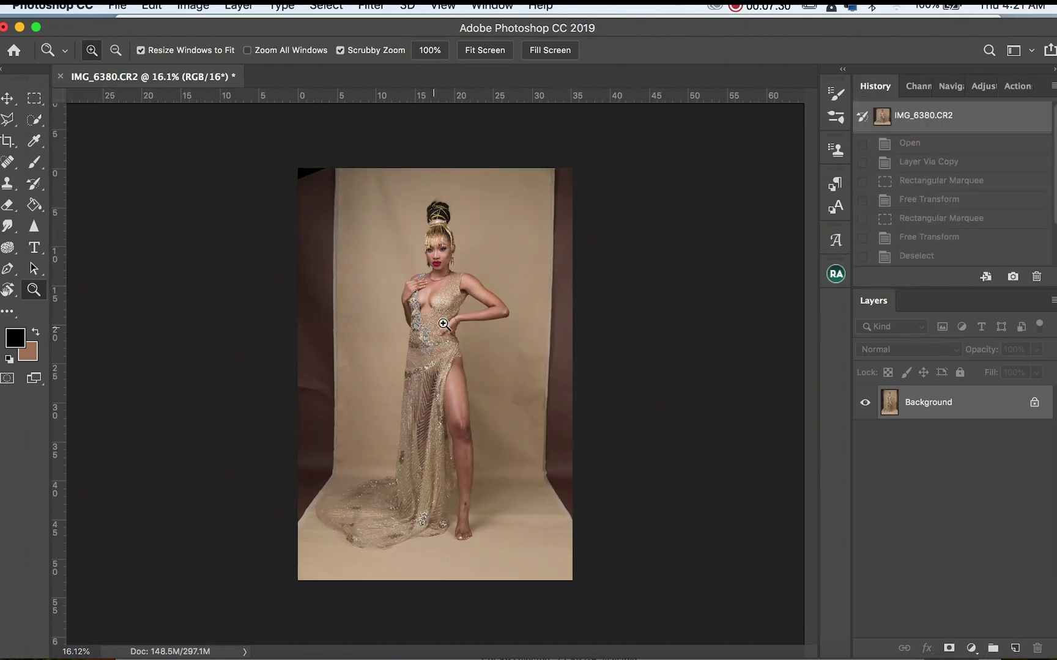
mouse_move(445, 324)
mouse_down()
mouse_move(490, 330)
mouse_move(455, 323)
mouse_up()
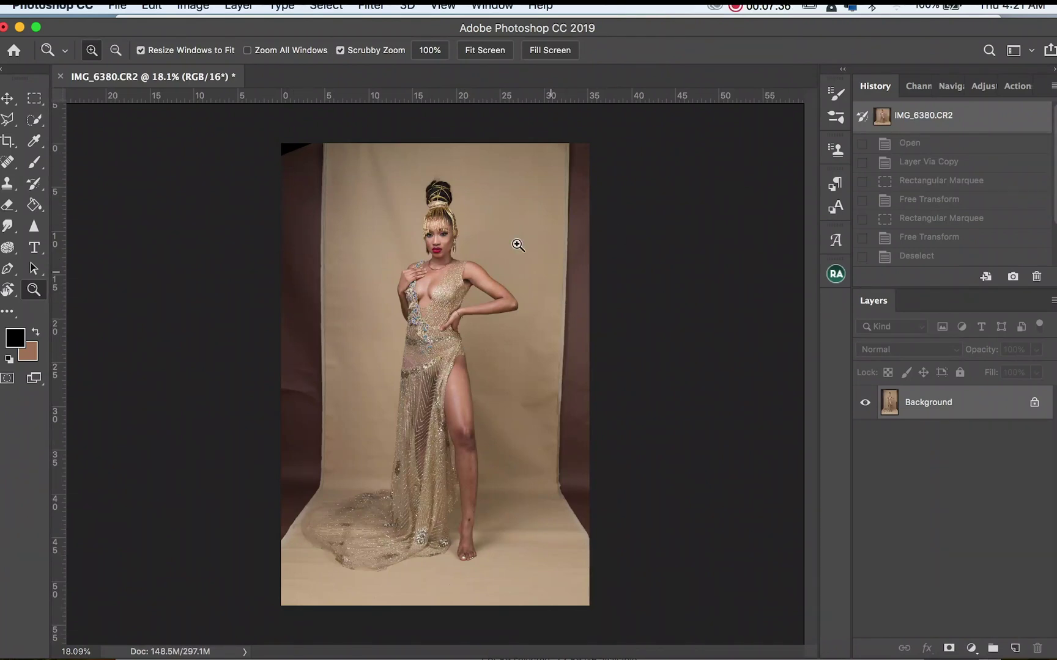
drag(523, 175, 498, 174)
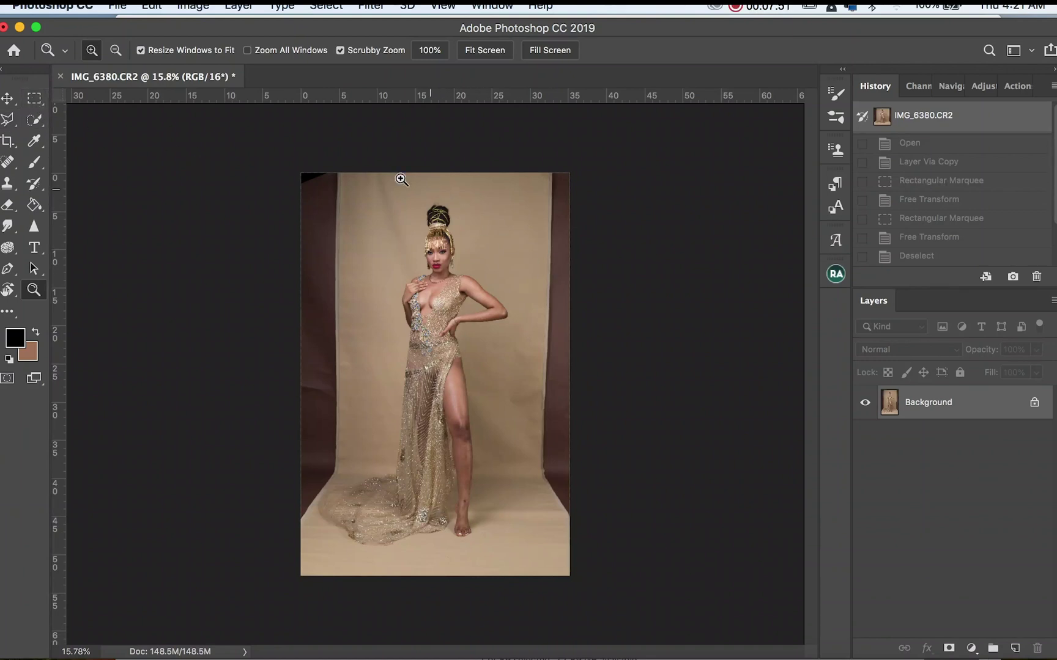
- Select a narrow full-height backdrop strip right of the model, stretch it to 253.27% width over the dark right edge, and deselect
click(35, 98)
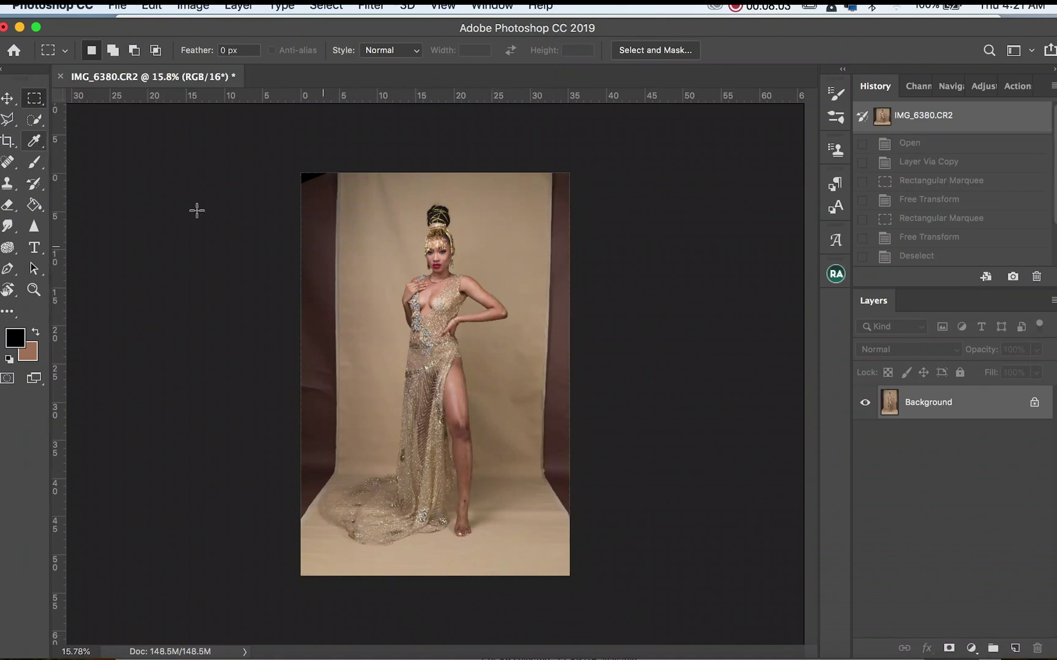
drag(517, 154, 537, 595)
drag(34, 98, 7, 99)
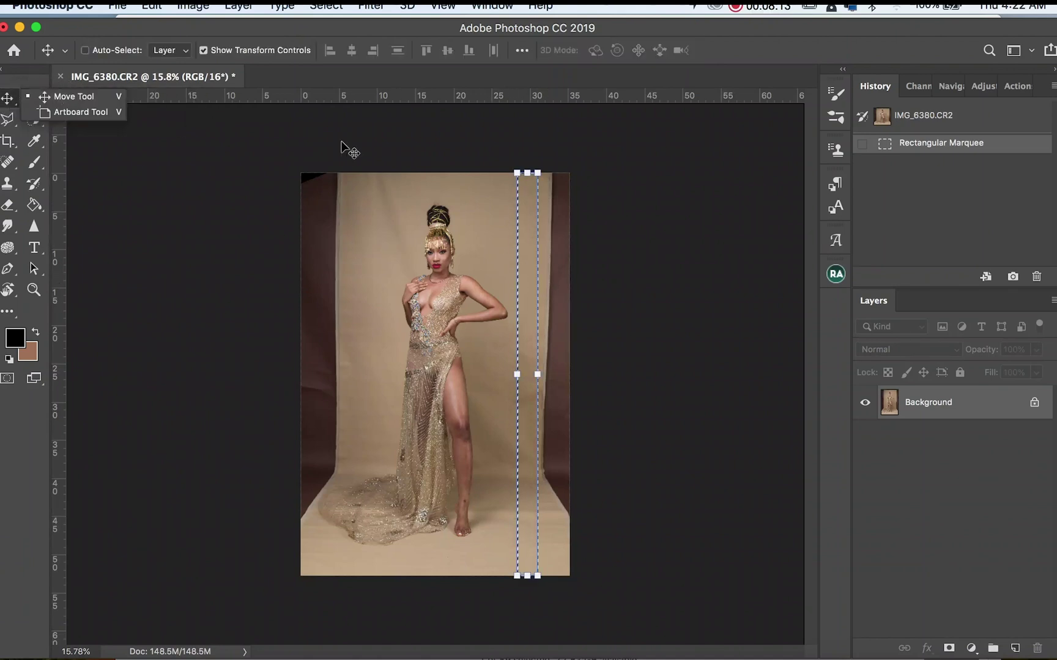
click(541, 375)
drag(537, 374, 570, 375)
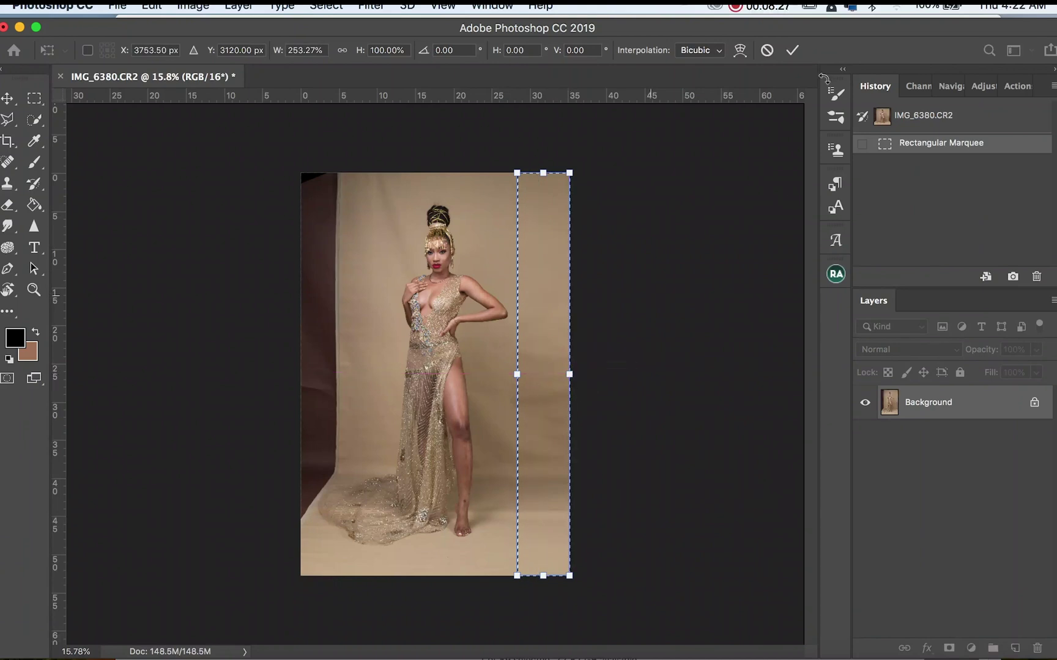
click(793, 50)
key(m)
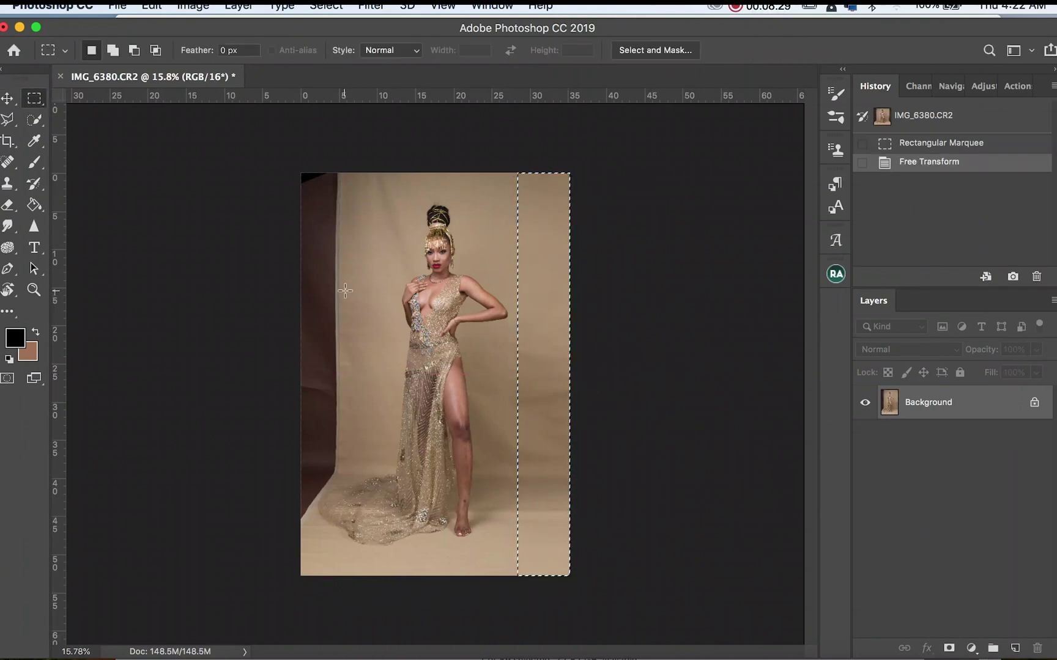
key(super+d)
- Select a narrow backdrop strip left of the model above the dress train, stretch it to 390% width past the left edge, and deselect
drag(337, 173, 352, 490)
drag(343, 399, 349, 401)
key(v)
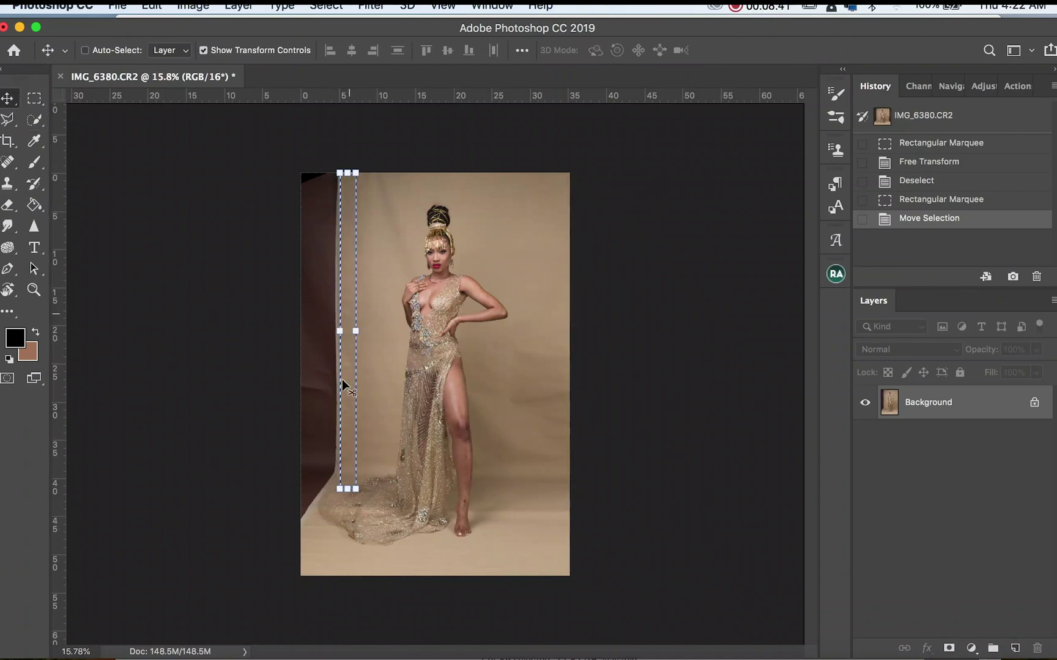
drag(337, 336, 293, 331)
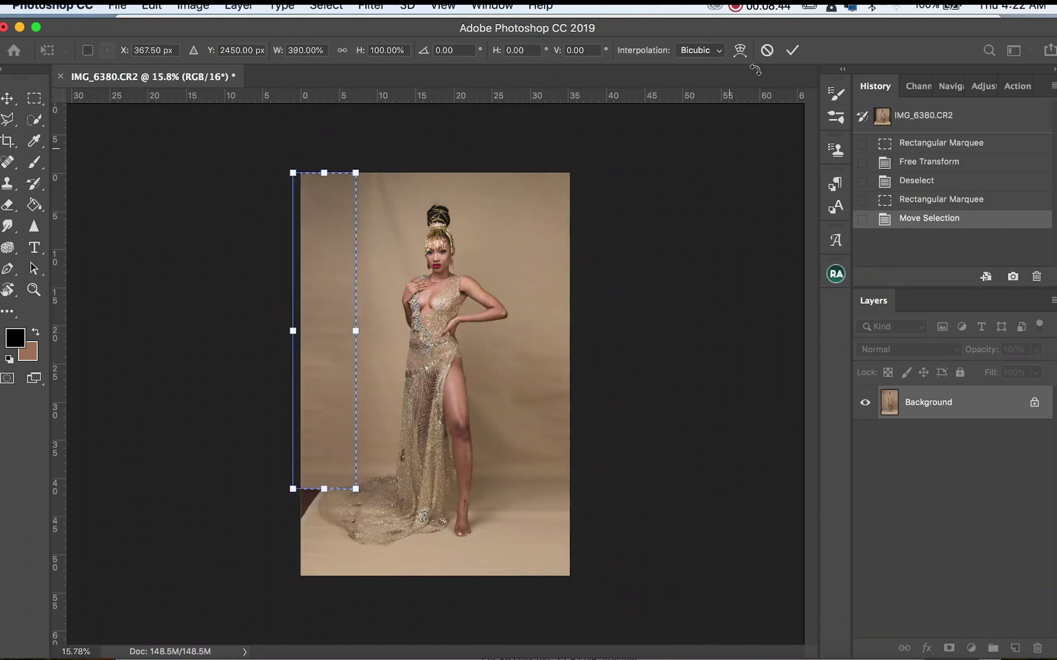
click(792, 50)
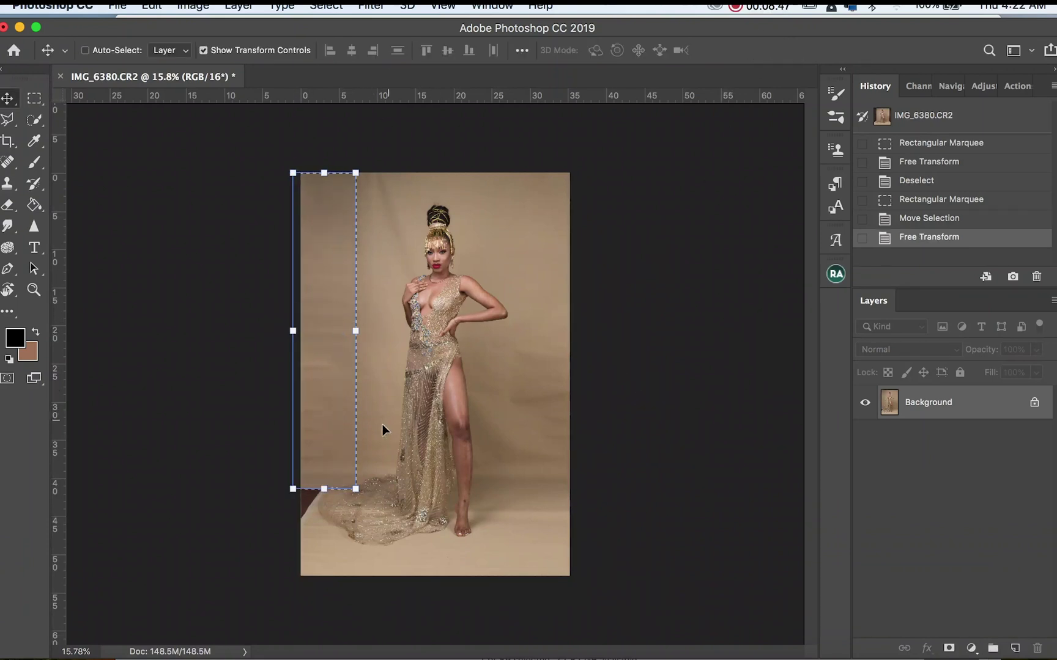
key(m)
key(super+d)
- Select a backdrop patch above the dark lower-left corner, stretch it down to 547.53% height to cover the corner, and deselect
key(z)
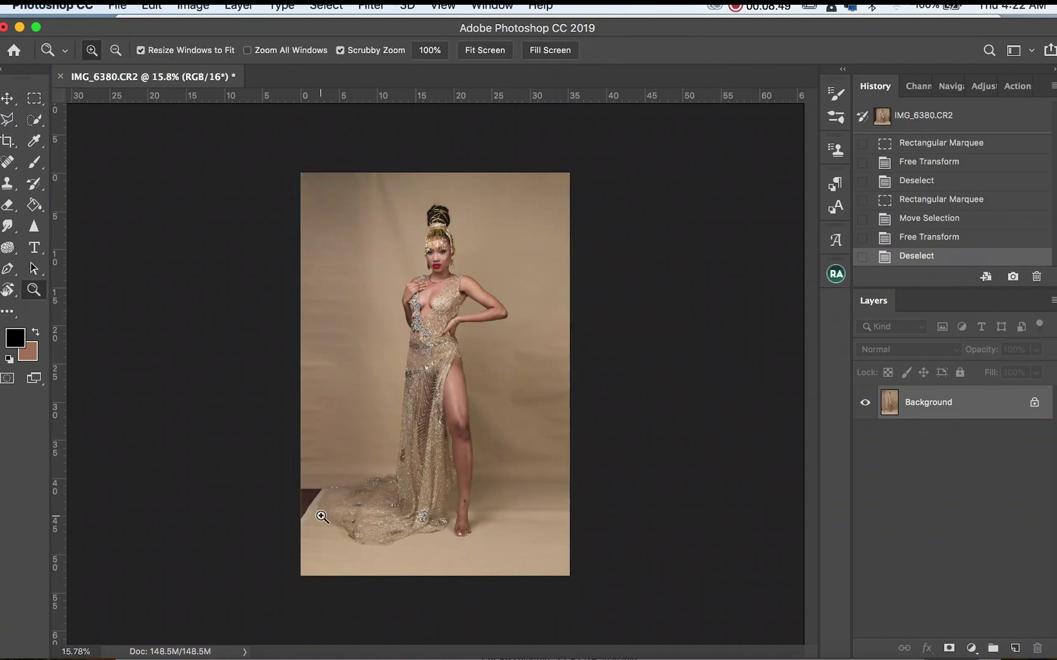
click(321, 515)
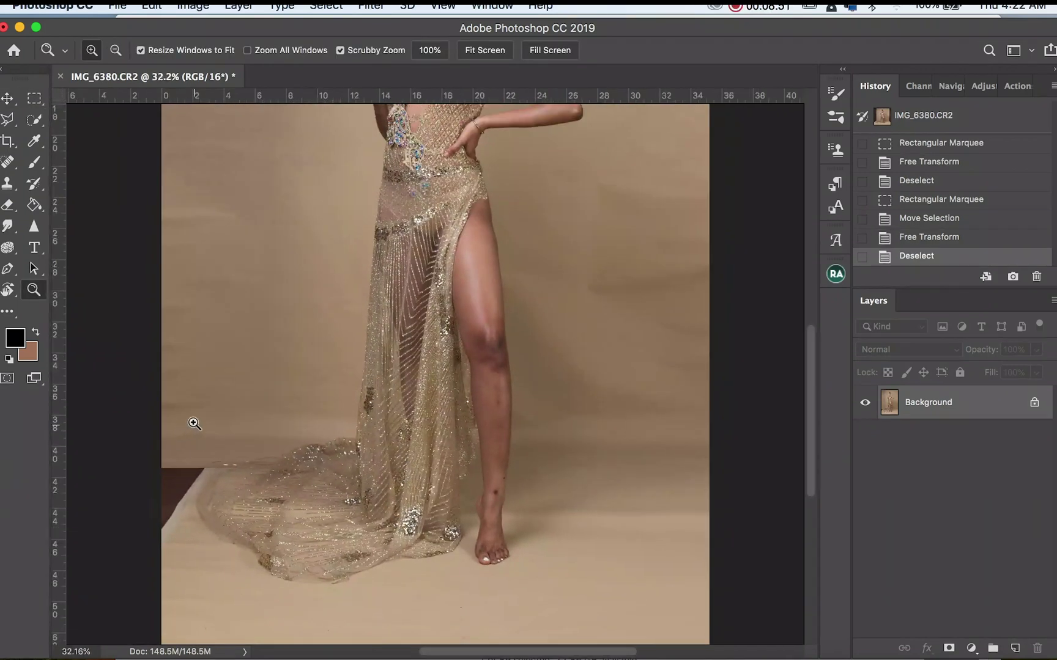
key(m)
drag(160, 438, 176, 554)
key(v)
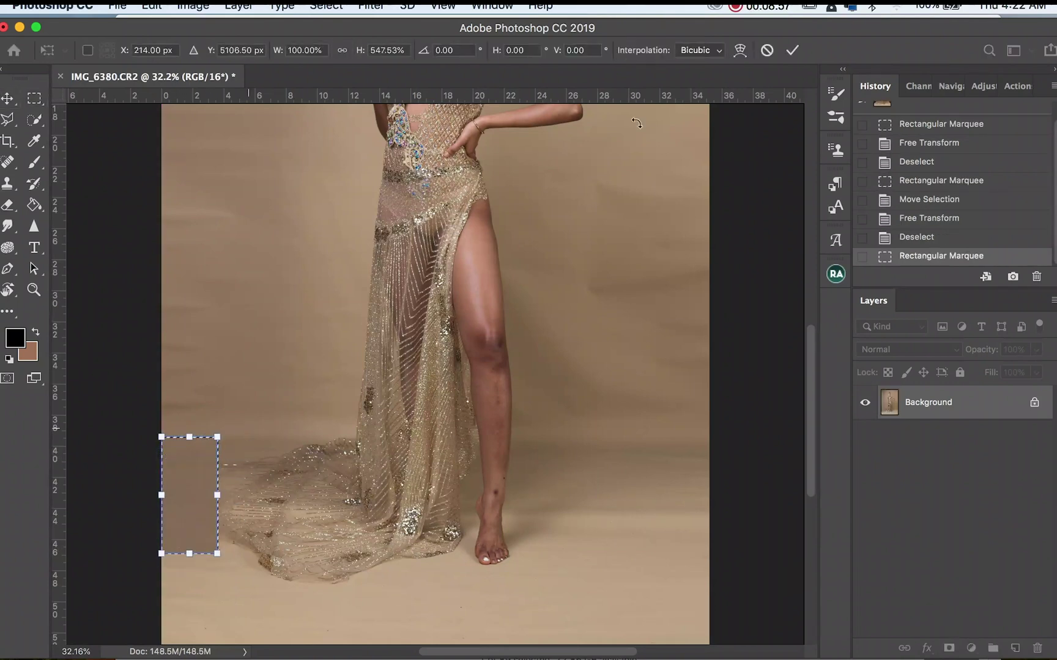
click(792, 50)
key(m)
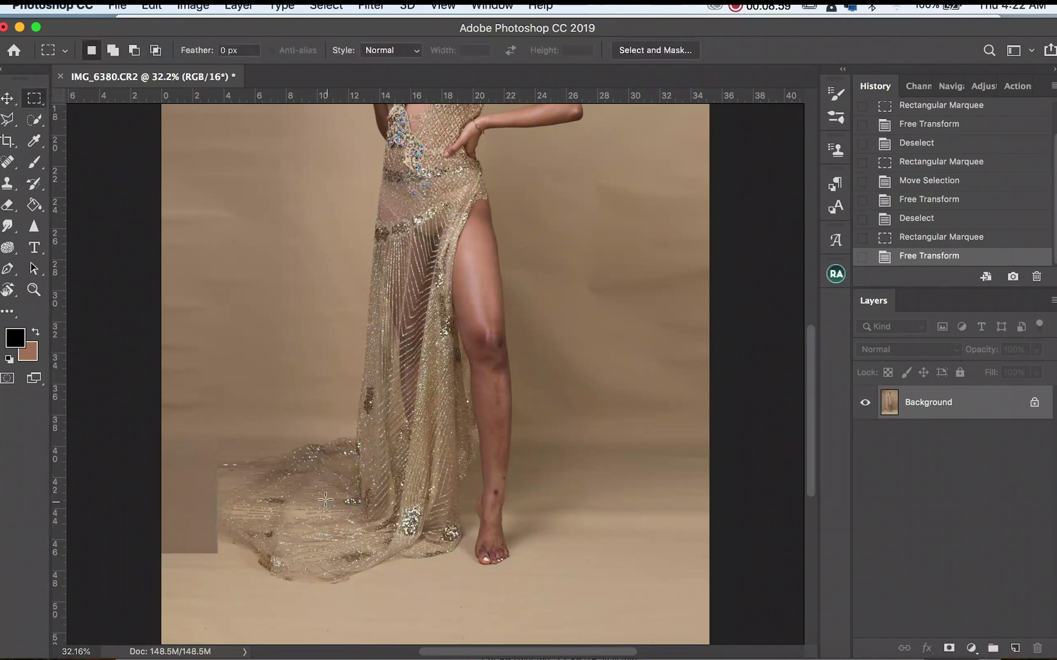
key(super+d)
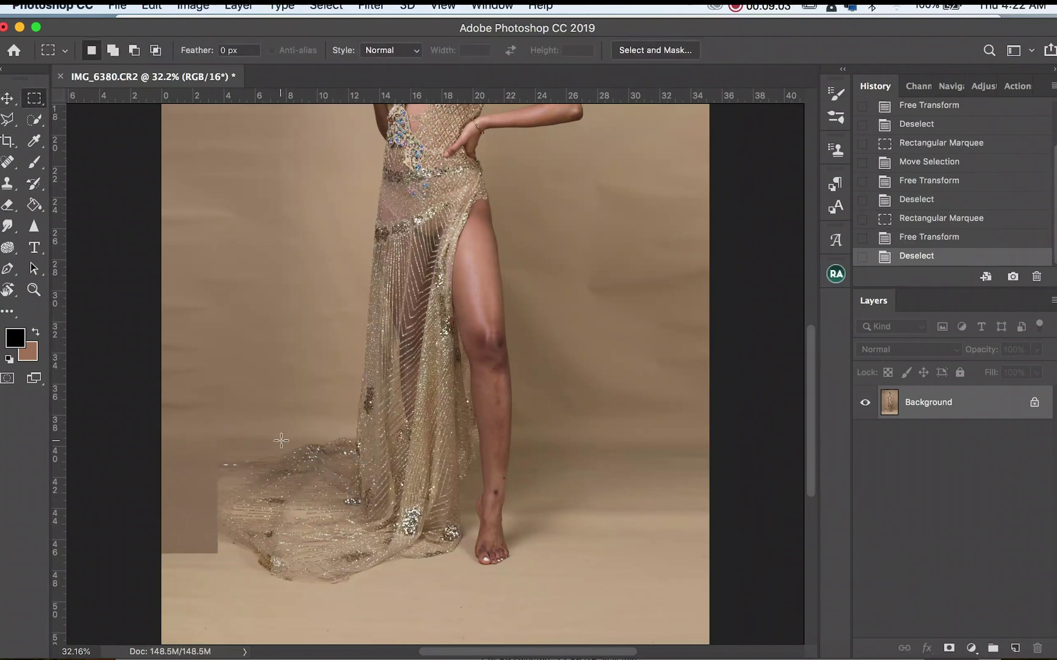
- Paint the covered part of the dress train back in with the History Brush at 48% opacity and 30% flow
key(y)
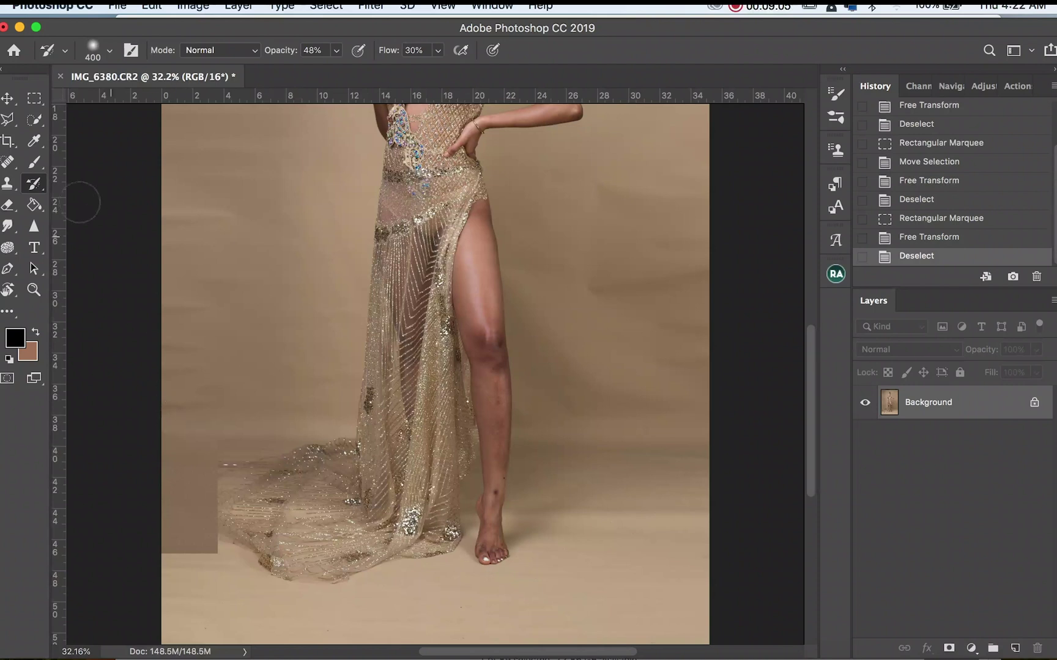
mouse_move(233, 515)
mouse_down()
mouse_move(222, 515)
mouse_move(224, 484)
mouse_move(236, 500)
mouse_move(217, 500)
mouse_move(226, 509)
mouse_up()
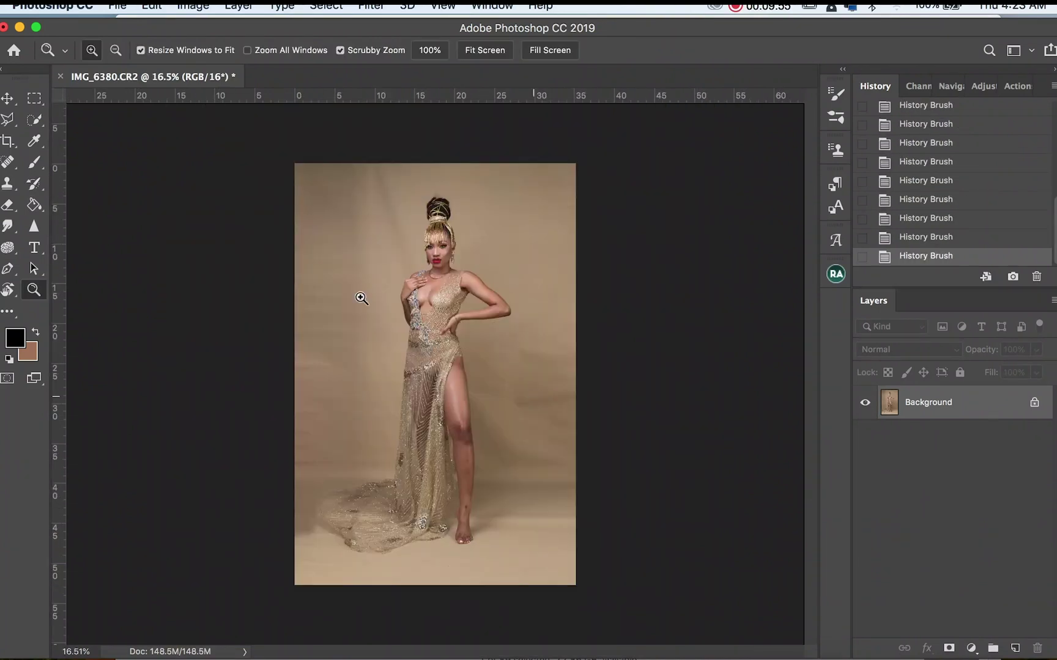
- Revert the image to its original opened state, IMG_6380.CR2, in the history
drag(508, 297, 508, 263)
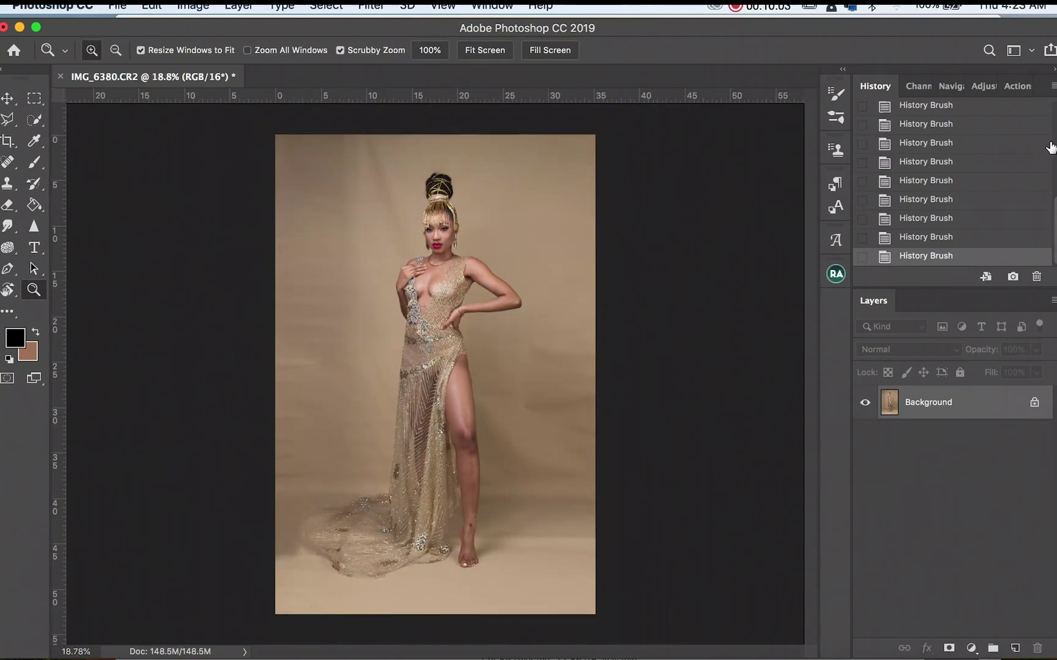
scroll(1049, 147, up, 10)
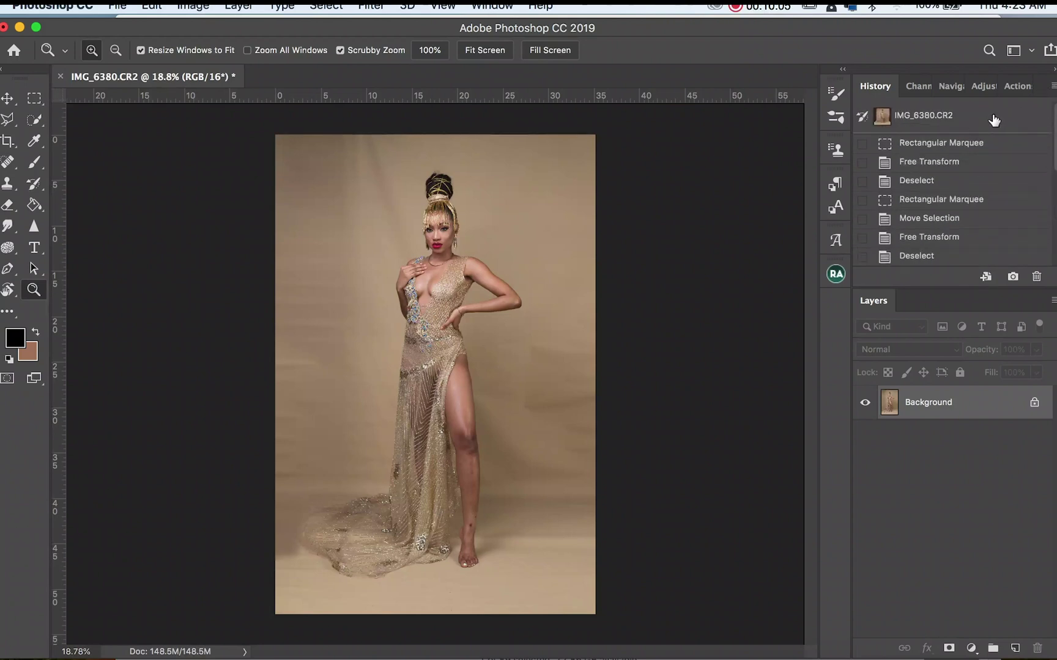
click(994, 119)
- Outline the dark area beyond the backdrop's right edge with the Polygonal Lasso, from the image top down to the floor corner
key(l)
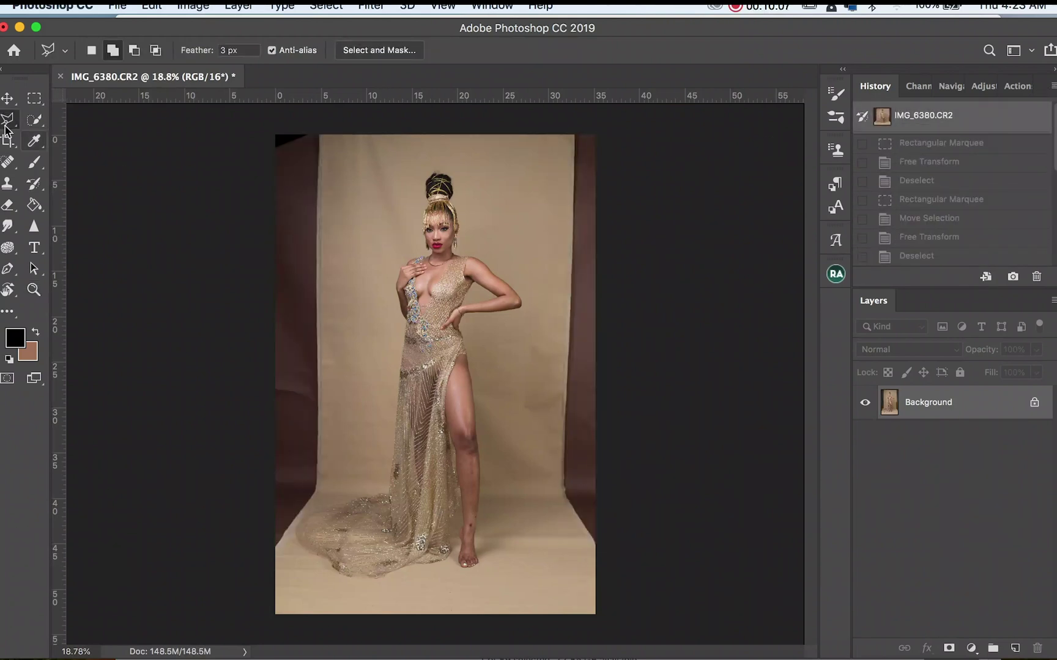
click(557, 123)
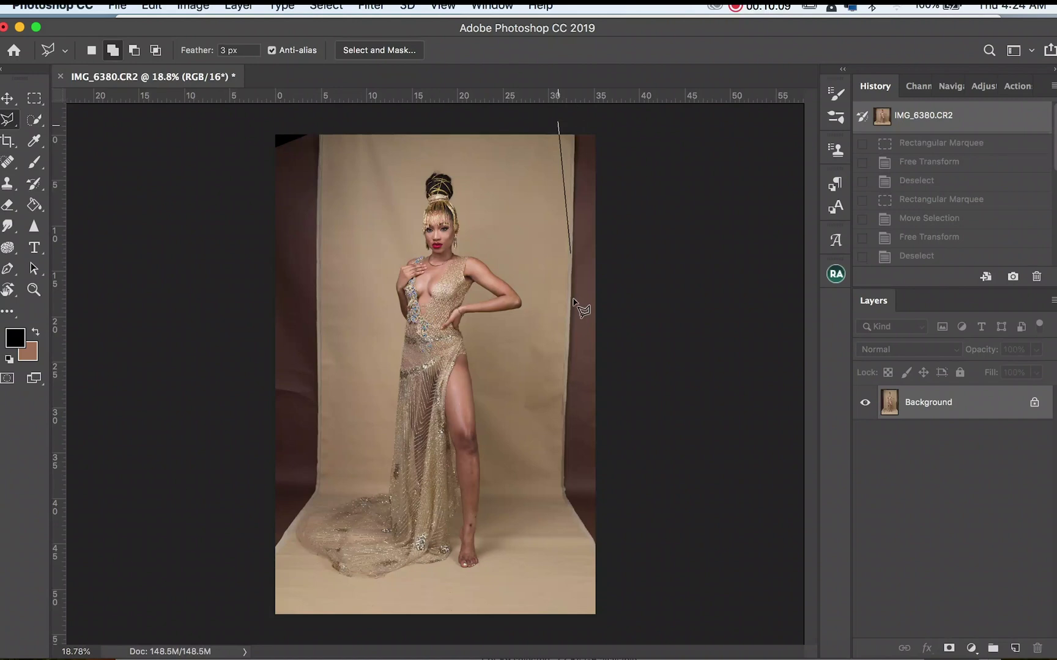
click(552, 489)
click(597, 561)
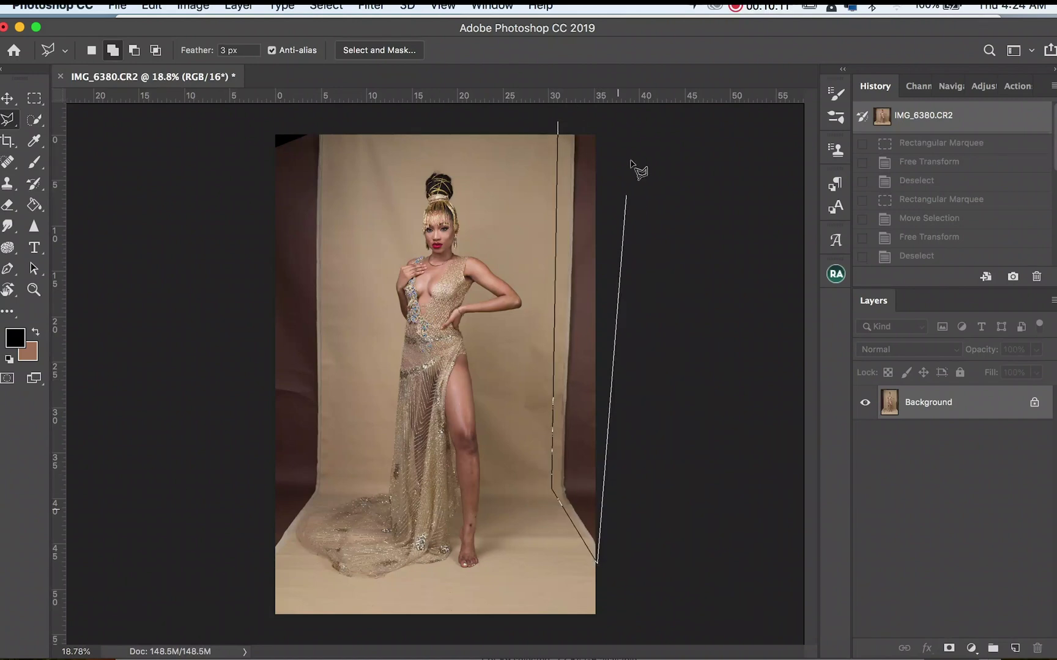
double_click(600, 123)
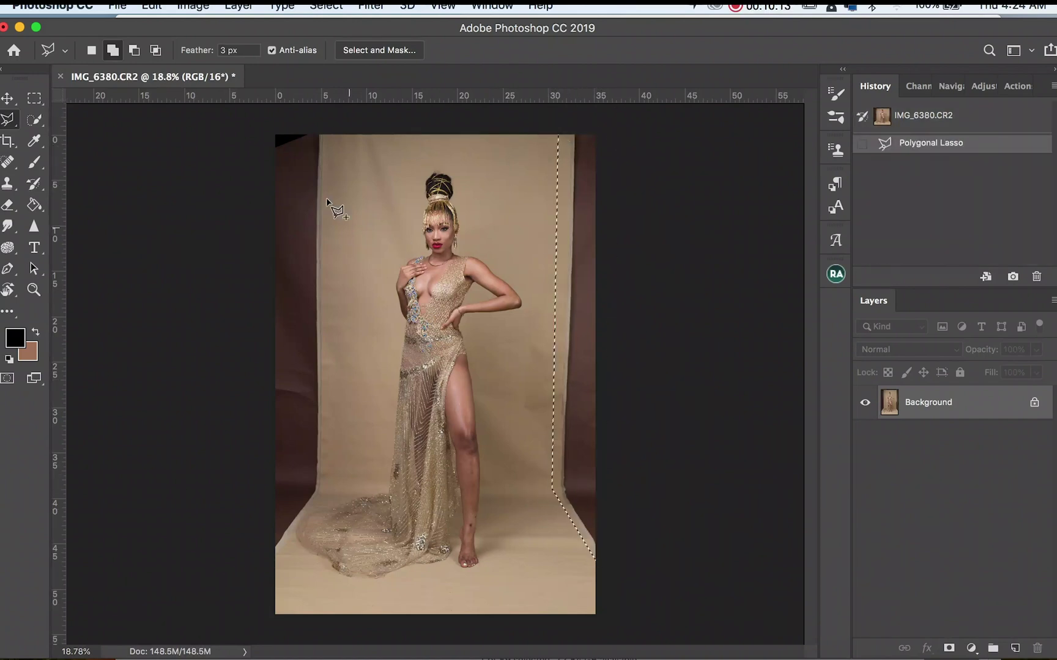
- Add the dark area beyond the backdrop's left edge, down to the floor beside the dress train, to the lasso selection
click(322, 122)
click(328, 459)
click(324, 497)
click(275, 565)
click(249, 556)
click(245, 195)
click(257, 122)
click(286, 120)
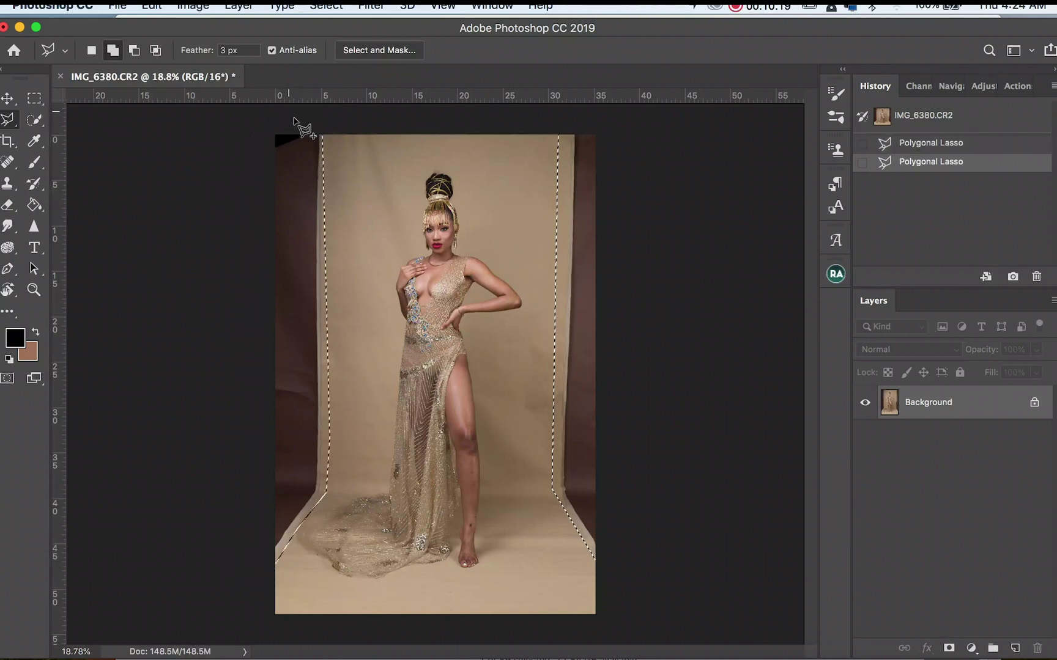
- Fill both selected side areas with Content-Aware at 100% opacity with color adaptation, and deselect
right_click(564, 293)
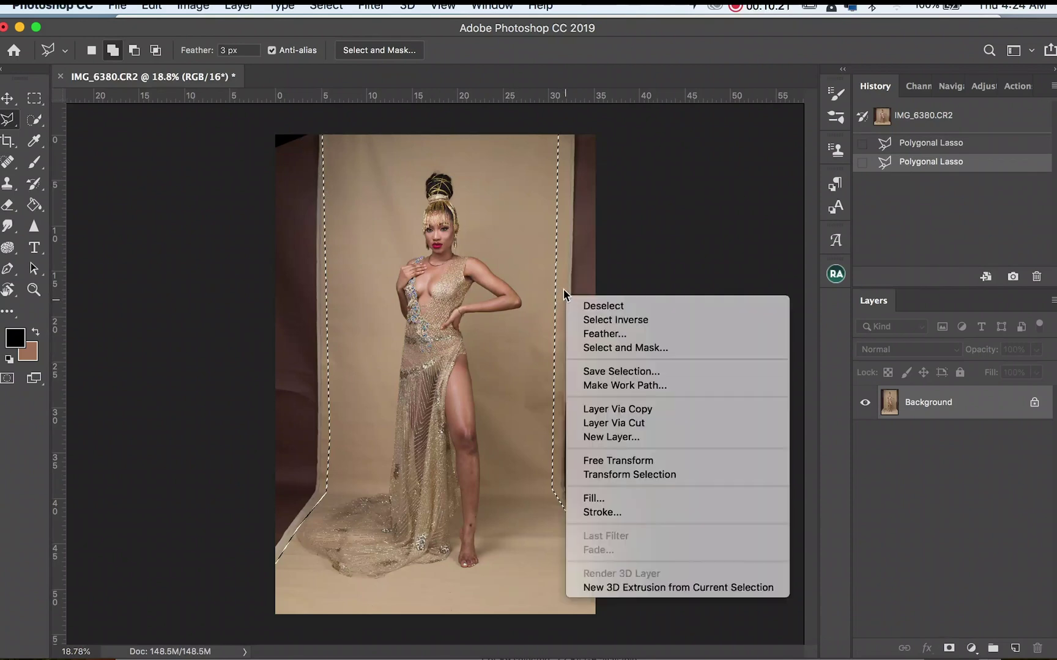
click(594, 498)
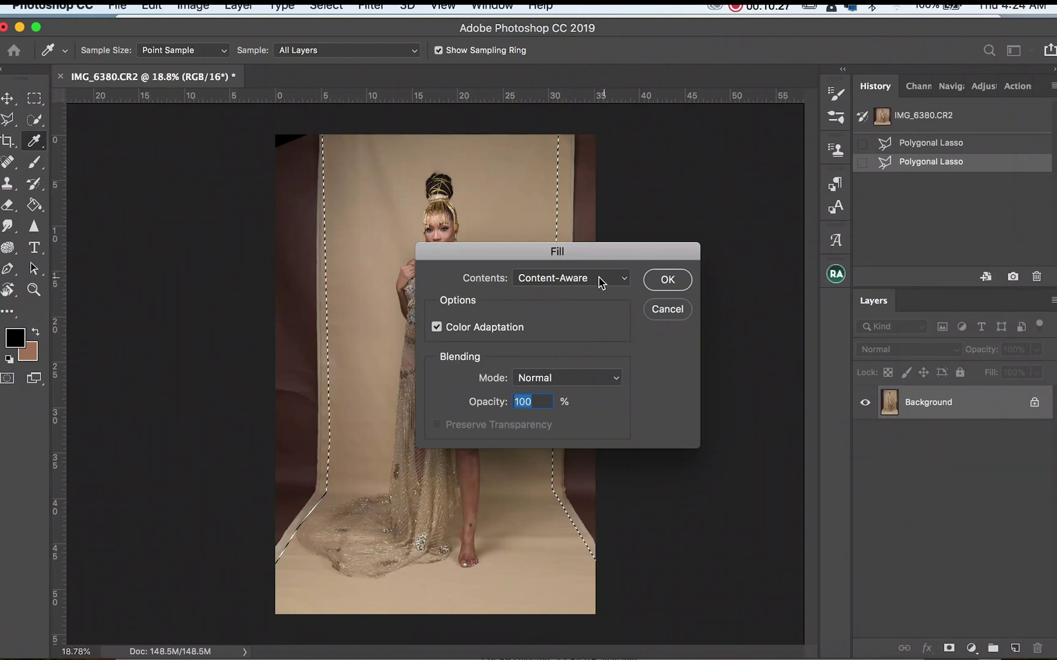
click(555, 285)
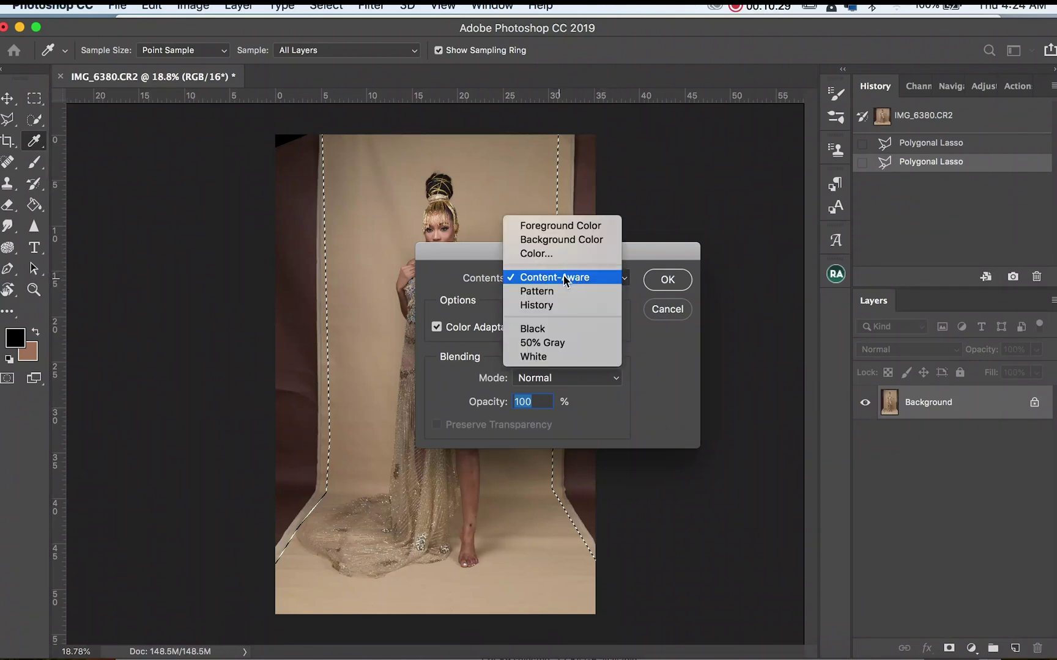
click(645, 267)
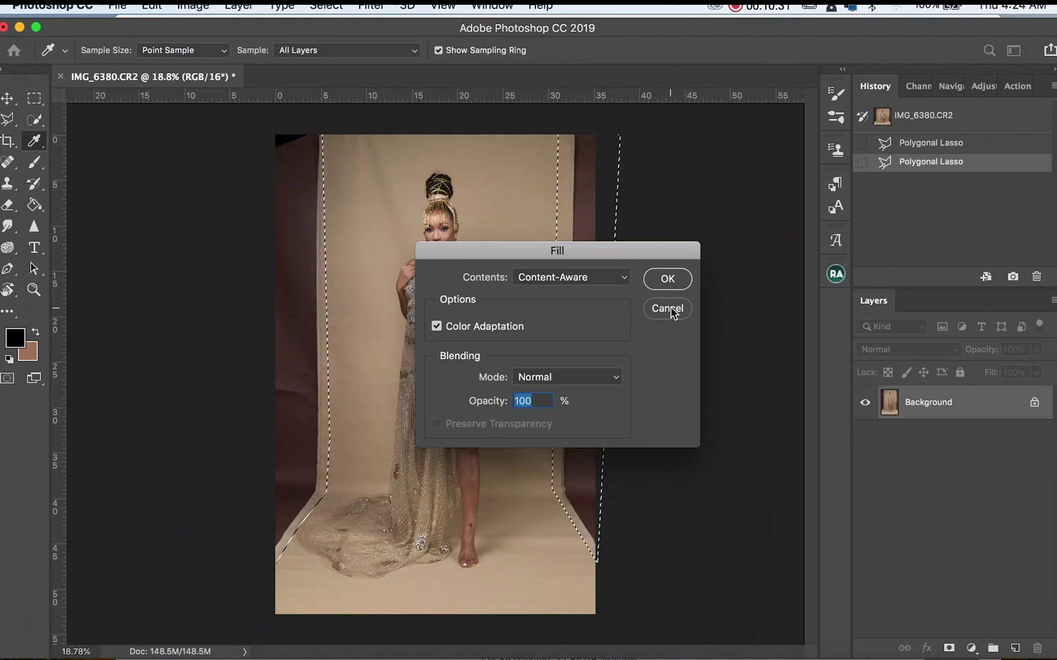
key(Return)
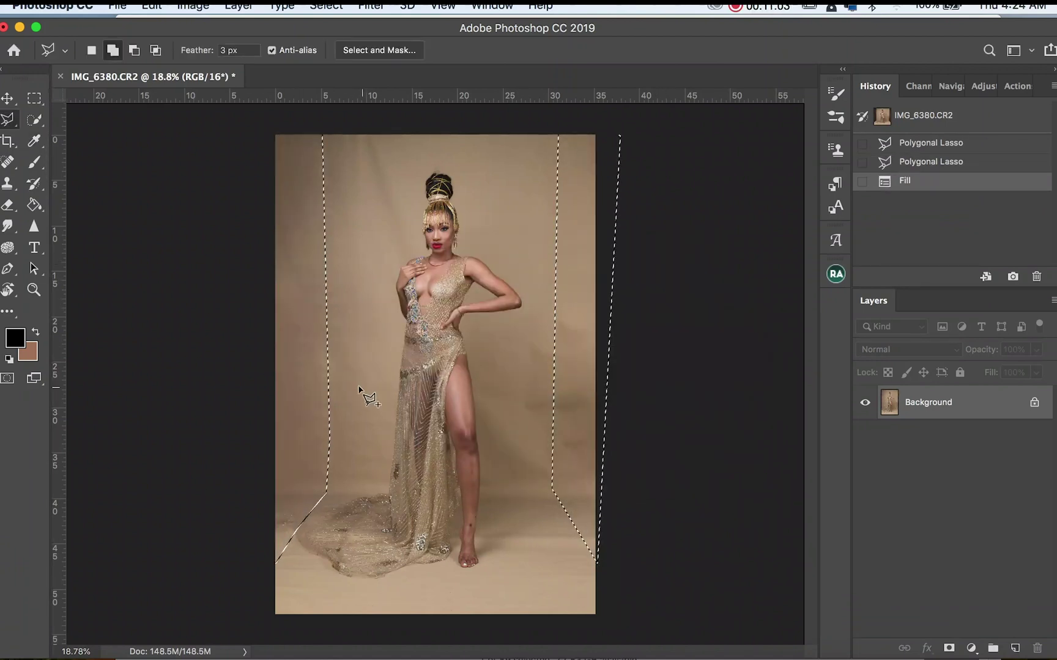
key(m)
key(super+d)
- Examine the filled backdrop around the left end of the dress train up close
key(z)
drag(276, 536, 468, 544)
drag(163, 507, 277, 493)
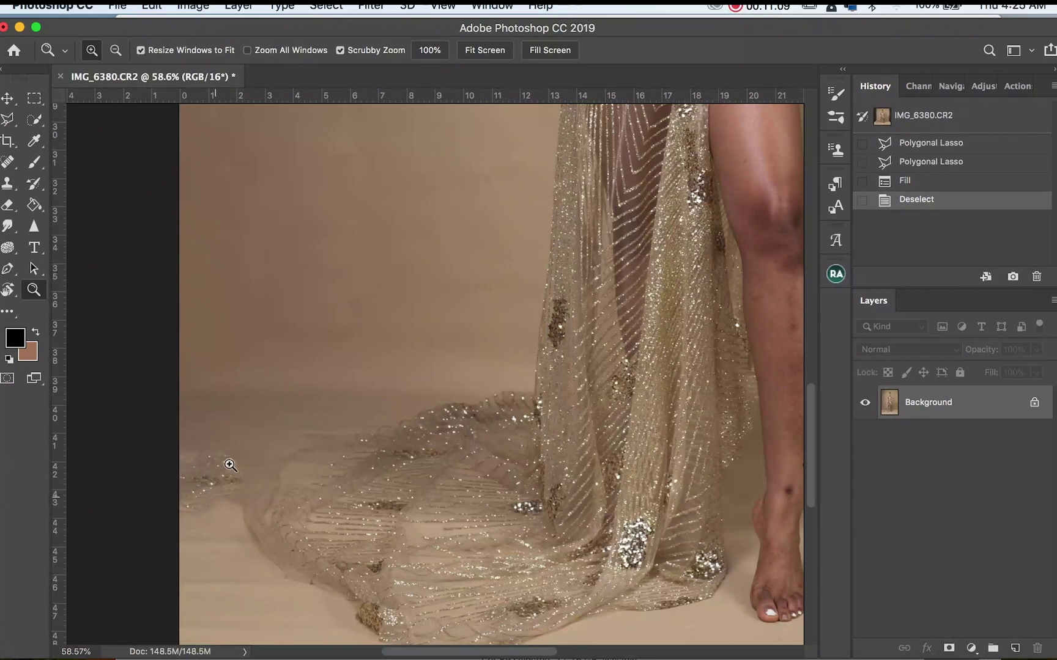
- Patch the stray dress fragment at the image's left edge with clean floor from below it, and deselect
mouse_move(7, 162)
mouse_down()
mouse_move(51, 168)
mouse_move(80, 213)
mouse_up()
mouse_move(236, 447)
mouse_down()
mouse_move(248, 508)
mouse_move(218, 537)
mouse_move(173, 520)
mouse_move(177, 428)
mouse_up()
drag(212, 496, 216, 594)
key(ctrl+d)
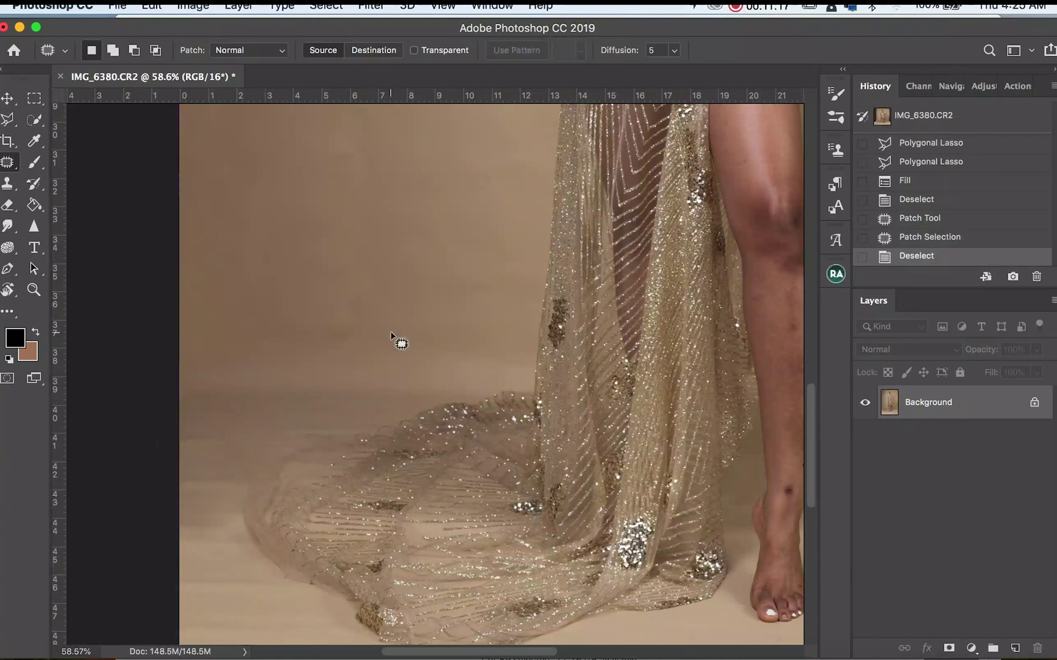
key(z)
drag(543, 420, 434, 421)
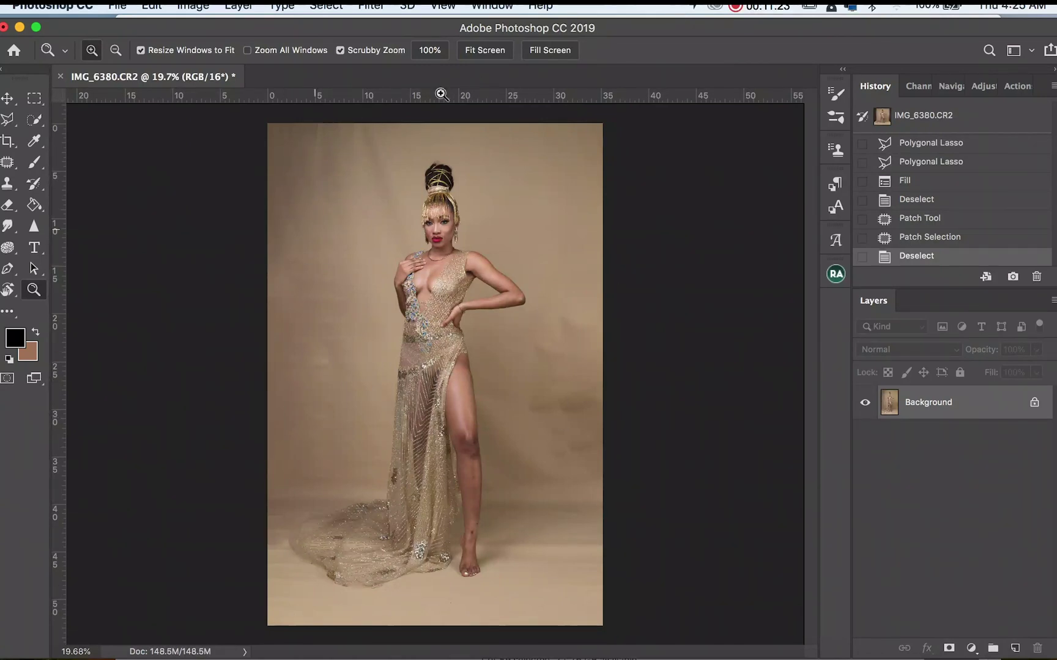
scroll(524, 243, up, 2)
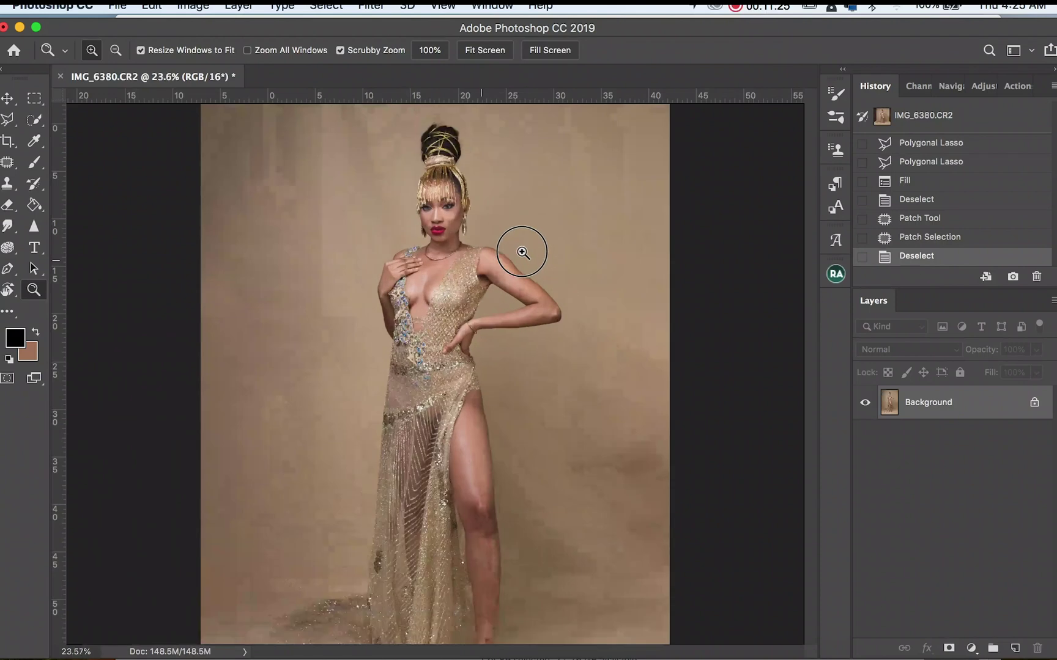
scroll(484, 239, down, 3)
mouse_move(450, 287)
mouse_down()
mouse_move(496, 287)
mouse_move(461, 279)
mouse_up()
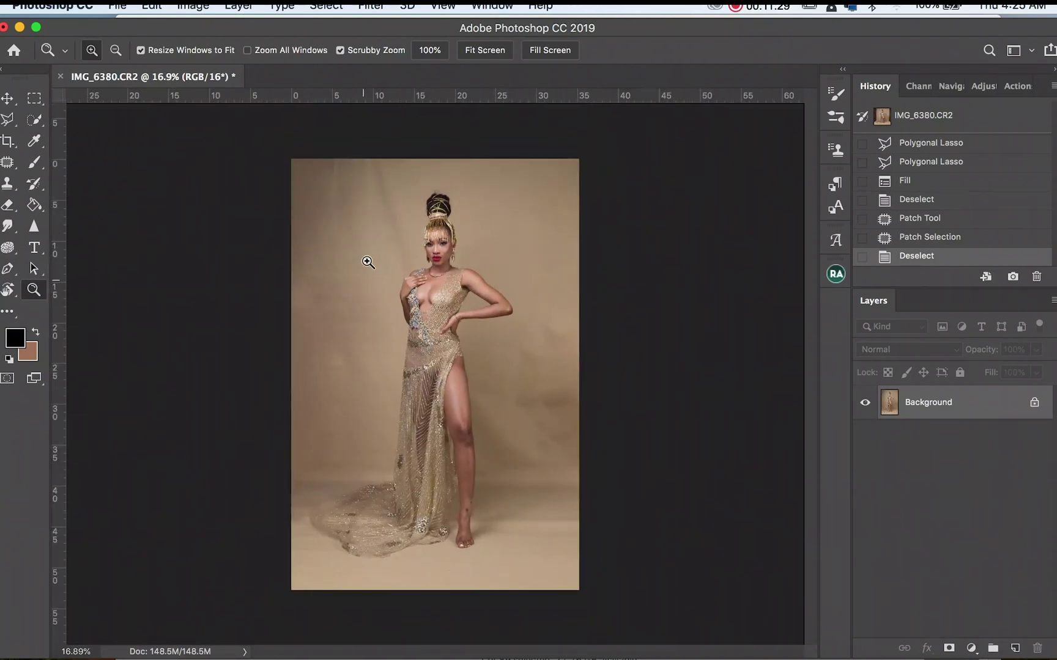
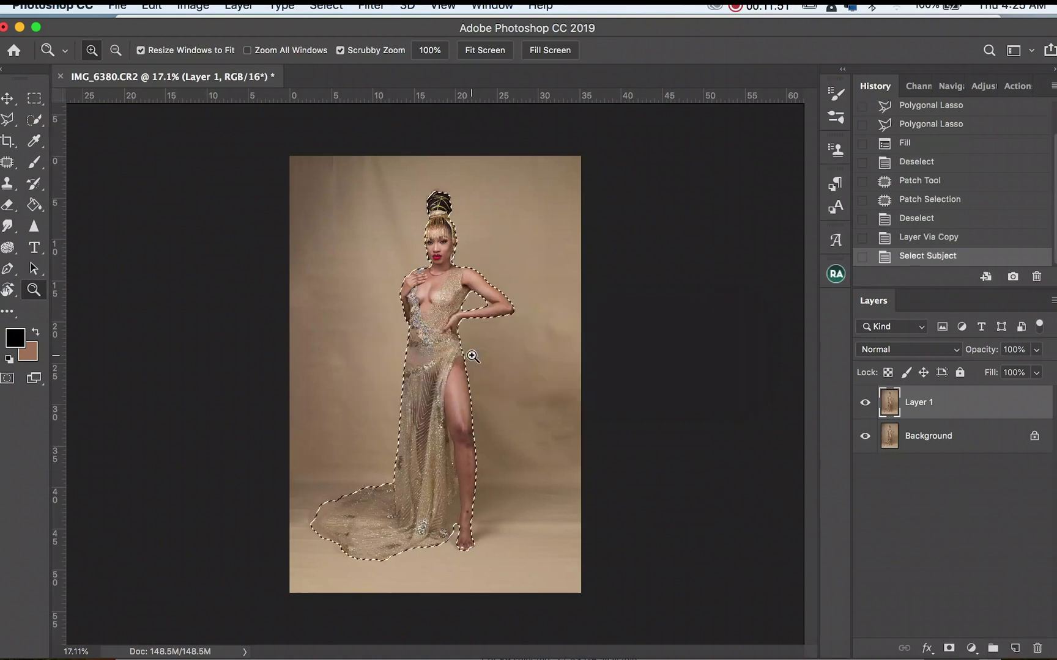
- Refine the subject selection with the Polygonal Lasso around the gap inside the bent arm and between the dress hem and leg
drag(469, 528, 548, 512)
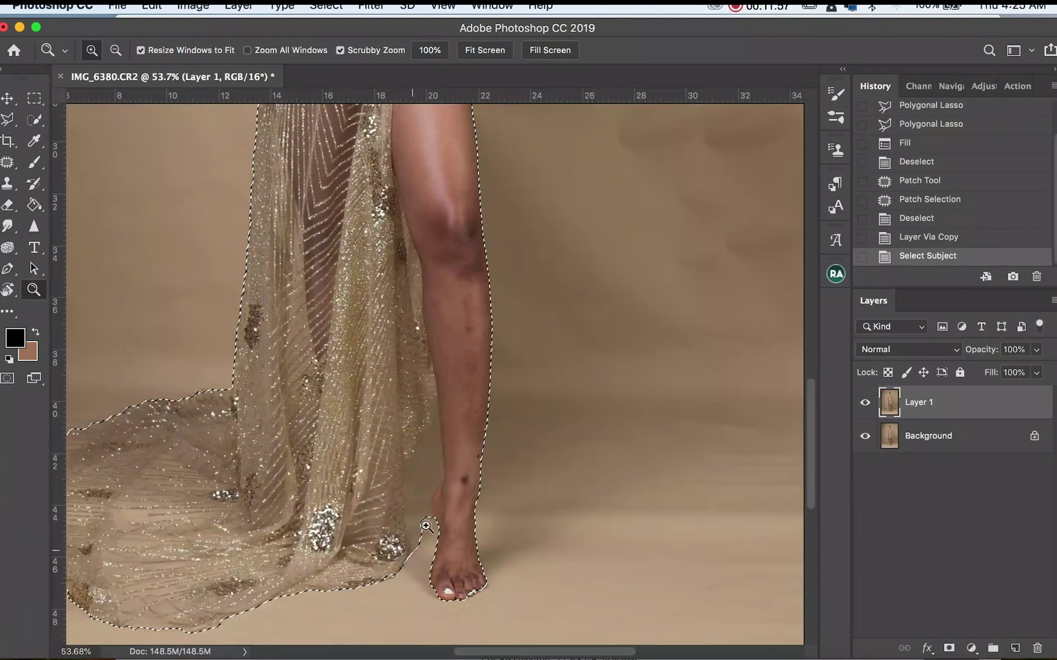
drag(430, 263, 450, 487)
mouse_move(426, 298)
mouse_down()
mouse_move(442, 505)
mouse_move(429, 370)
mouse_move(422, 424)
mouse_up()
mouse_move(449, 279)
mouse_down()
mouse_move(448, 356)
mouse_move(422, 249)
mouse_up()
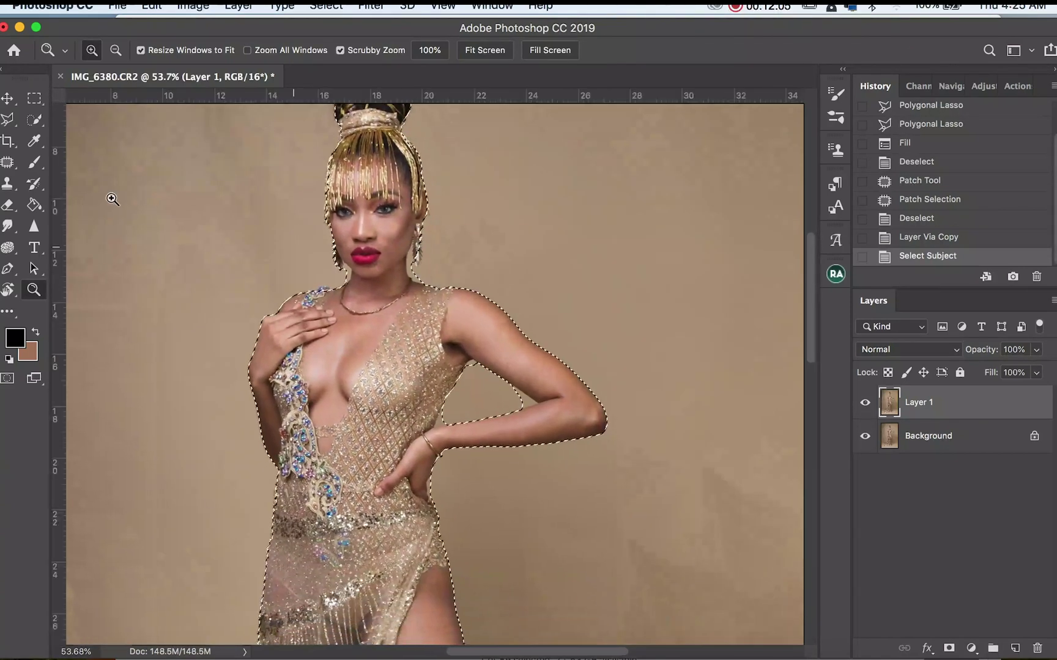
click(15, 123)
drag(12, 122, 51, 135)
click(49, 135)
key(z)
key(super+h)
drag(510, 405, 521, 403)
key(super+h)
key(l)
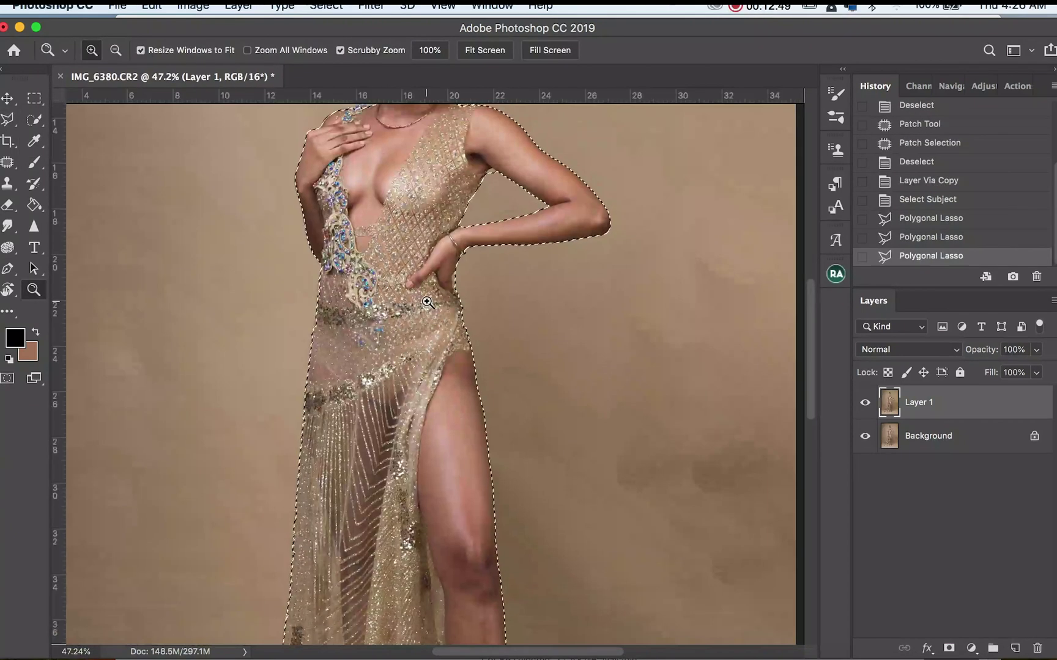
- Invert the subject selection, cut the backdrop out of Layer 1 and paste it as a separate layer
key(super+0)
alt+click(419, 299)
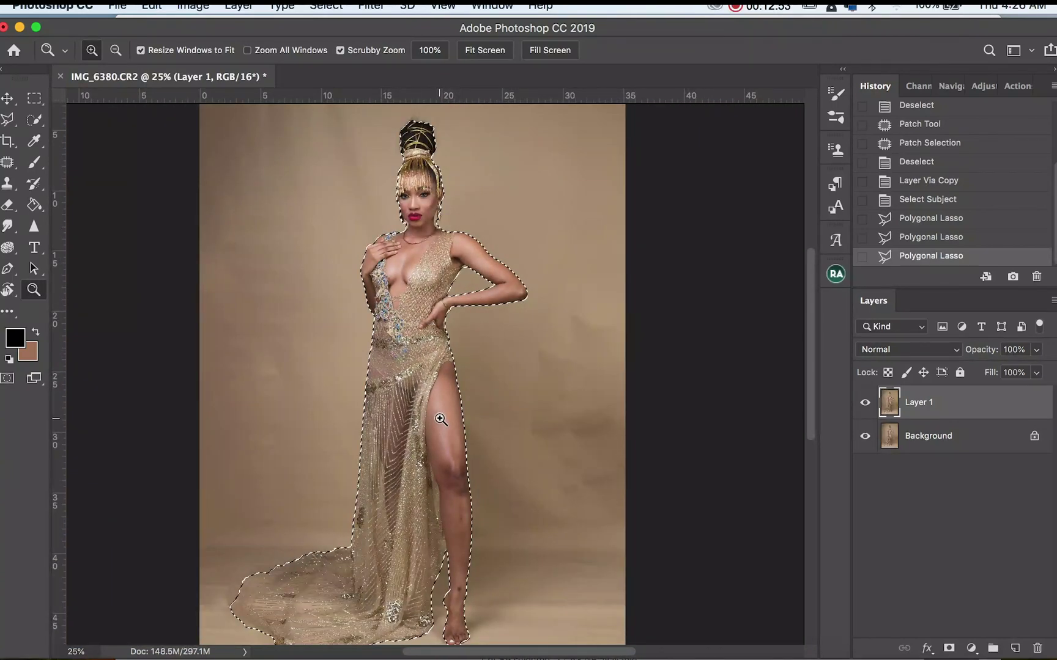
key(super+0)
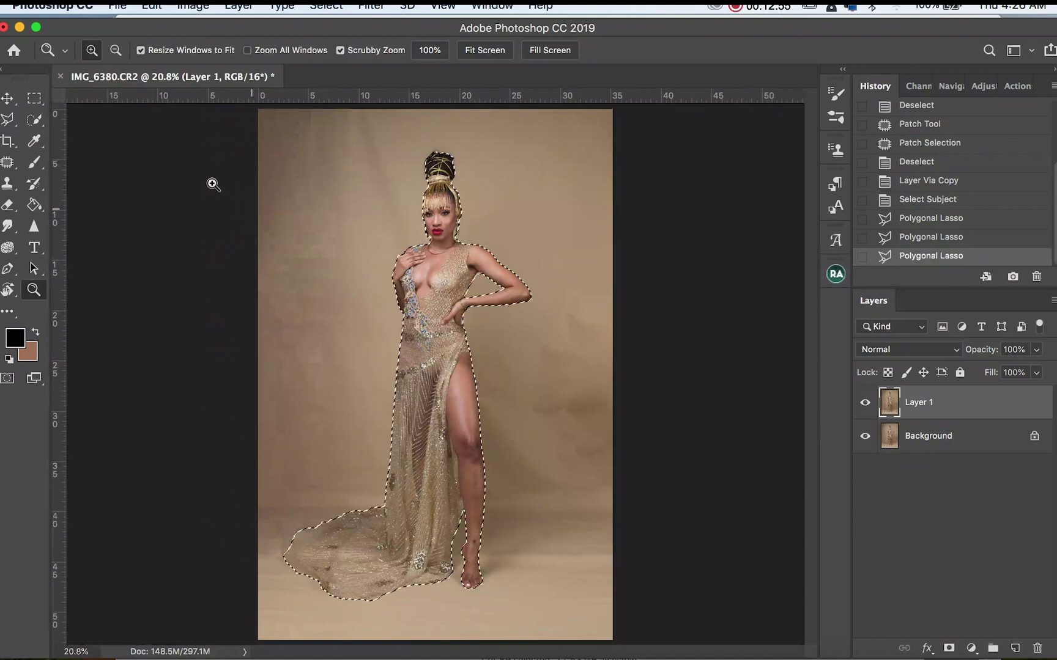
key(l)
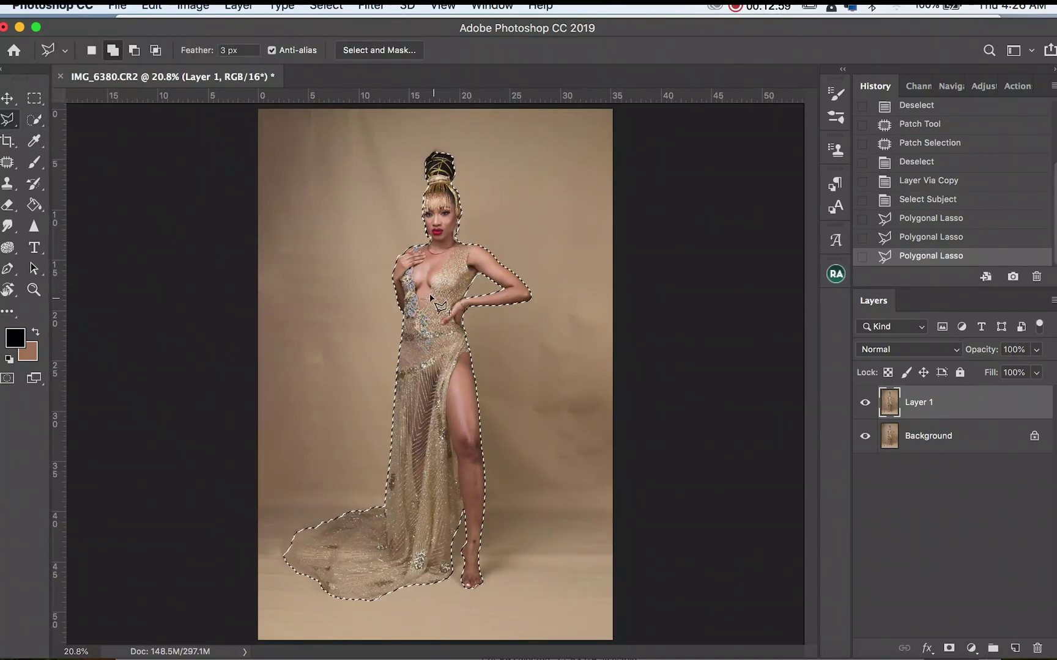
right_click(428, 274)
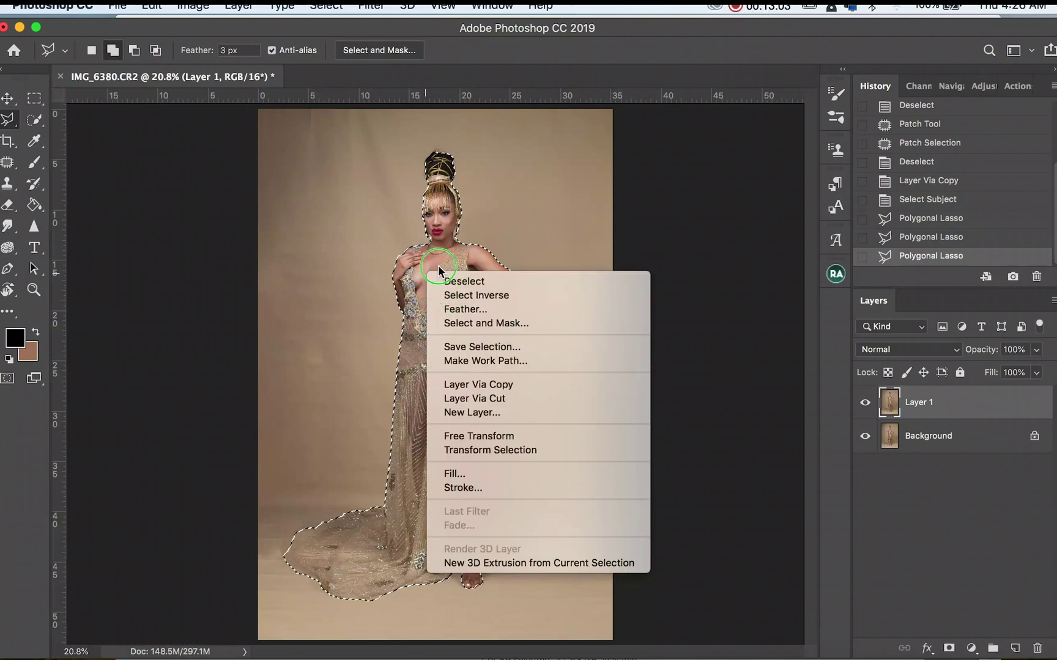
click(471, 296)
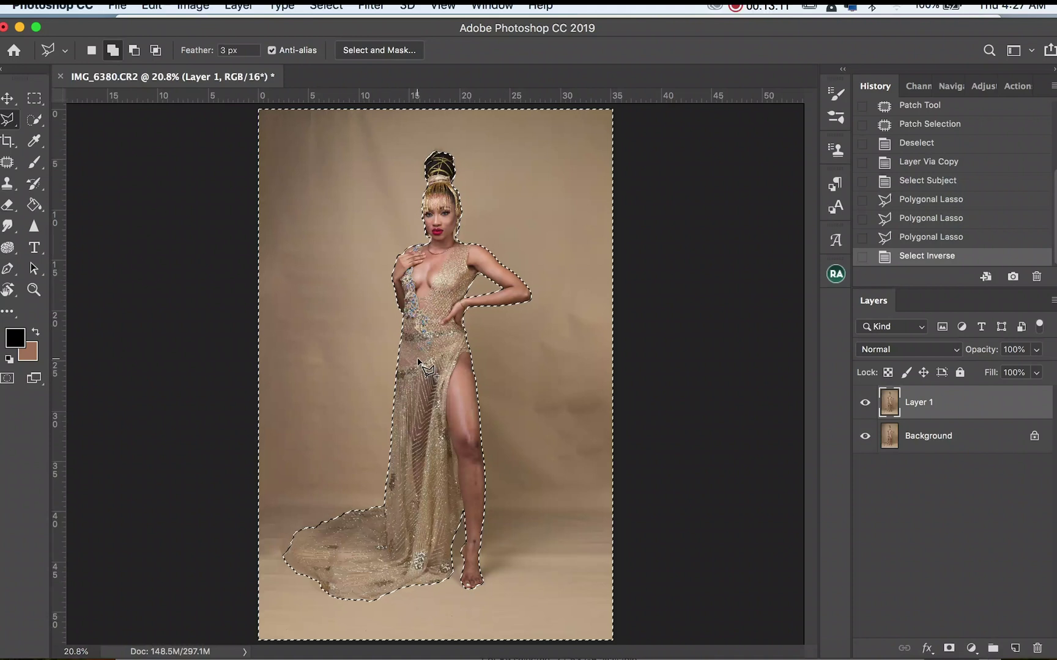
key(super+x)
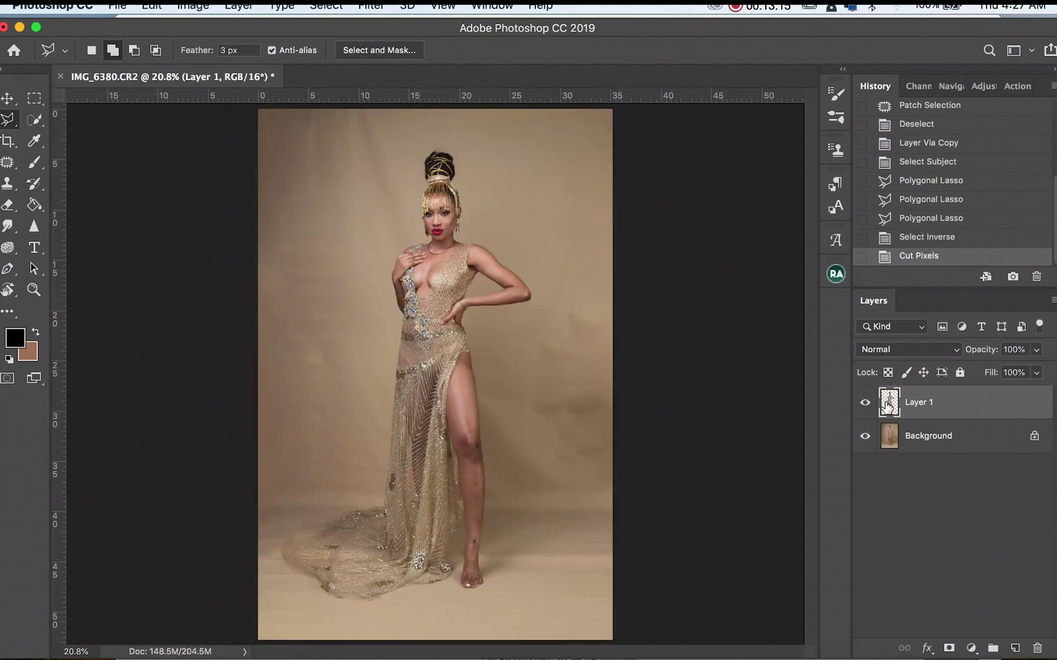
key(super+v)
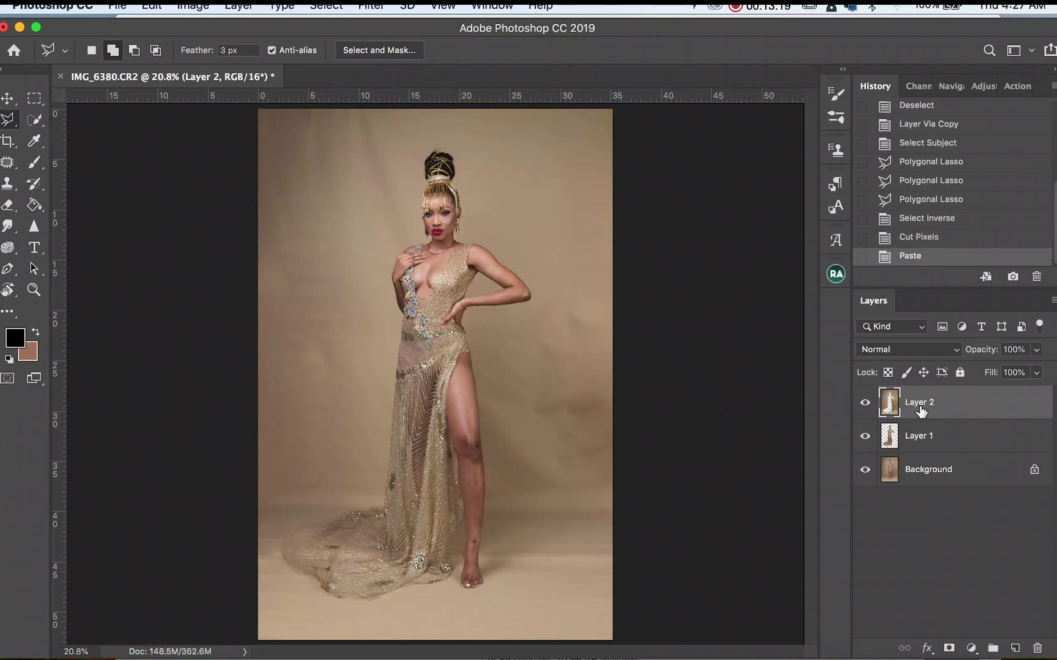
- Place the pasted backdrop layer beneath the figure cutout layer and rename it bg
click(930, 404)
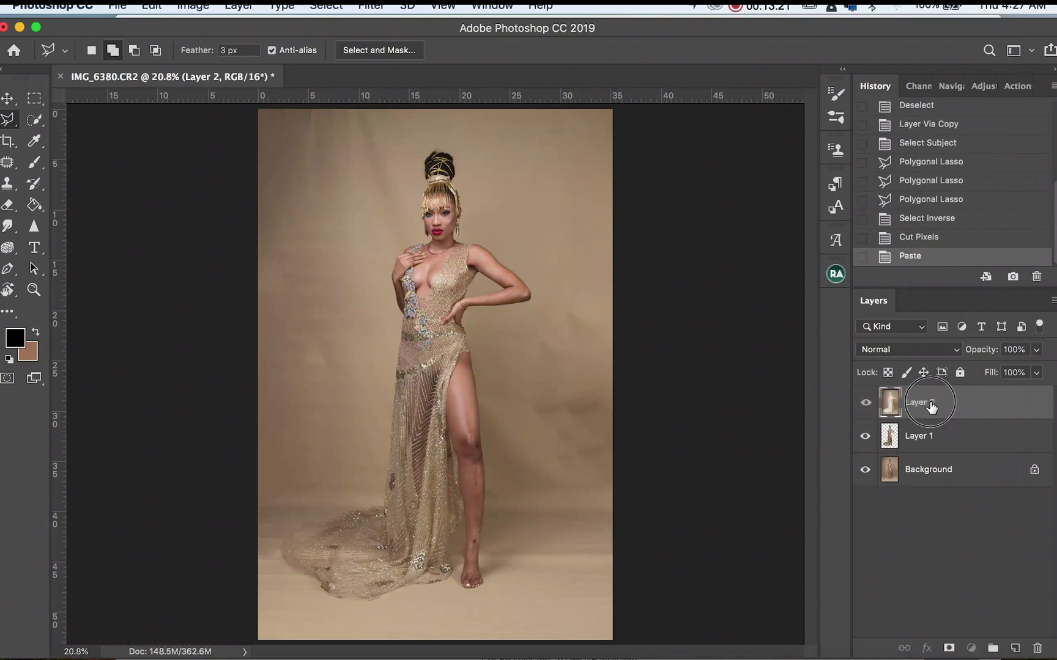
drag(930, 407, 925, 438)
double_click(925, 436)
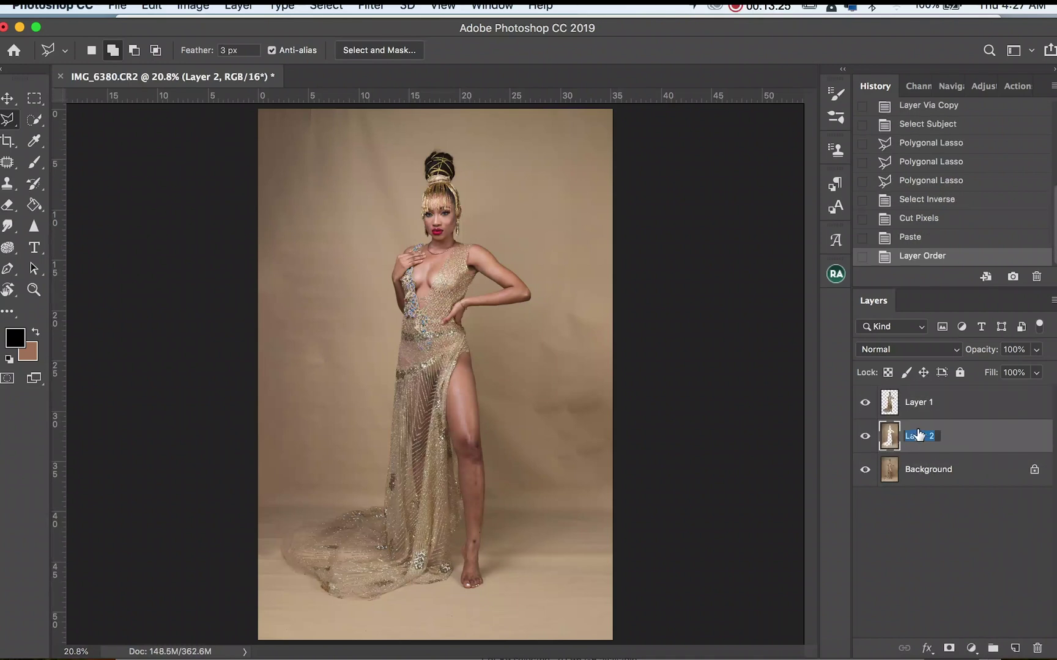
text(bg)
key(Return)
- Rename the figure cutout layer as image
double_click(920, 402)
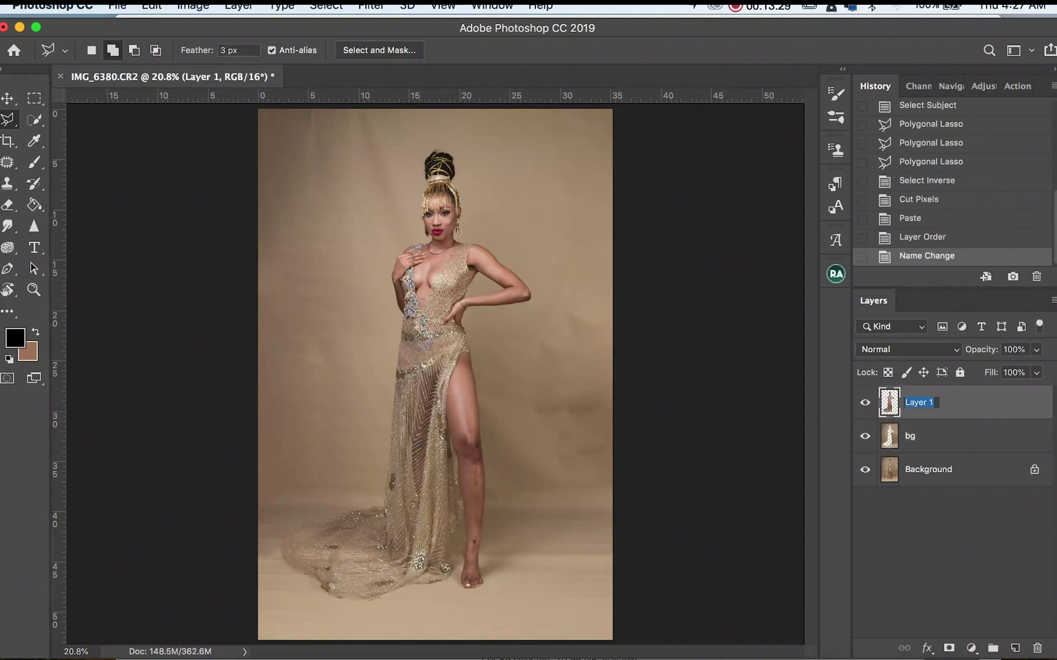
key(BackSpace)
key(Return)
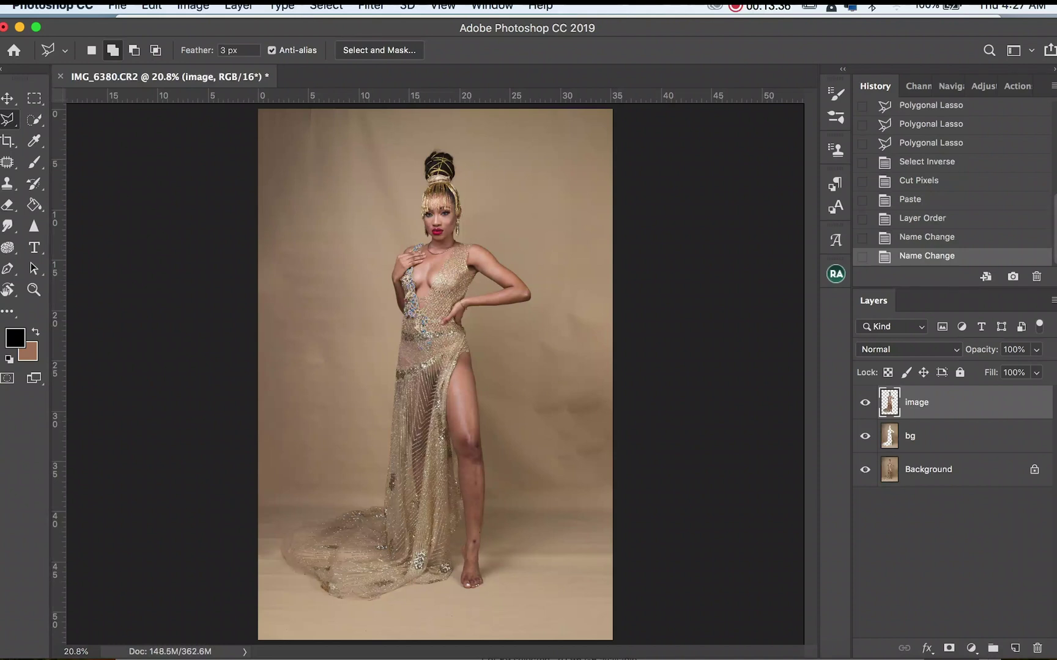
- Check the bg and image layers in isolation, restore the visibility of all layers and keep bg active
click(919, 436)
click(865, 402)
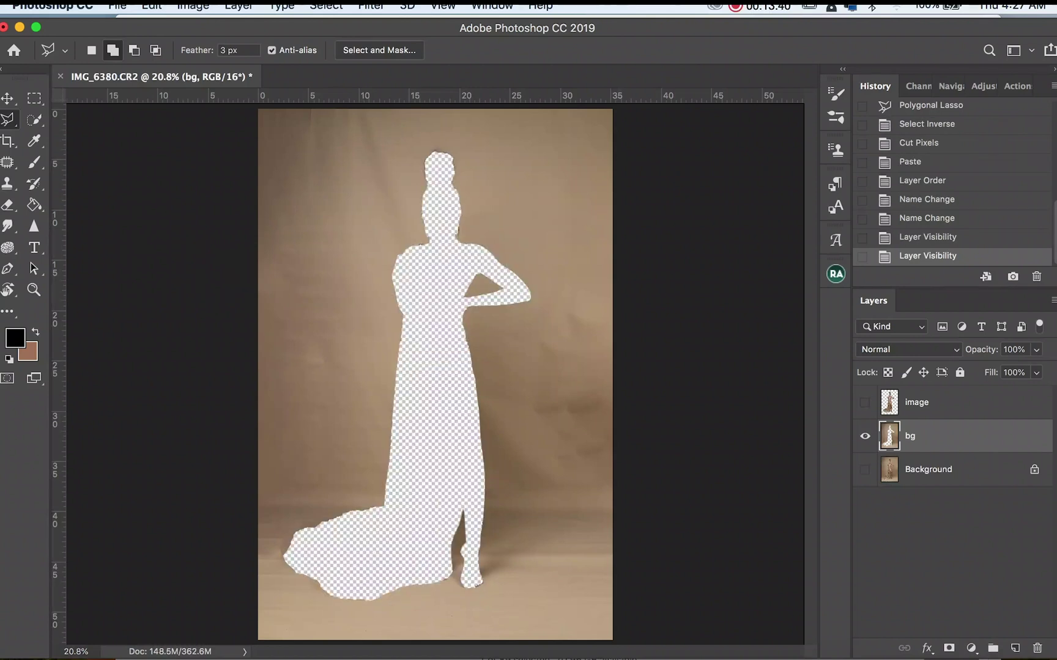
click(865, 436)
click(865, 402)
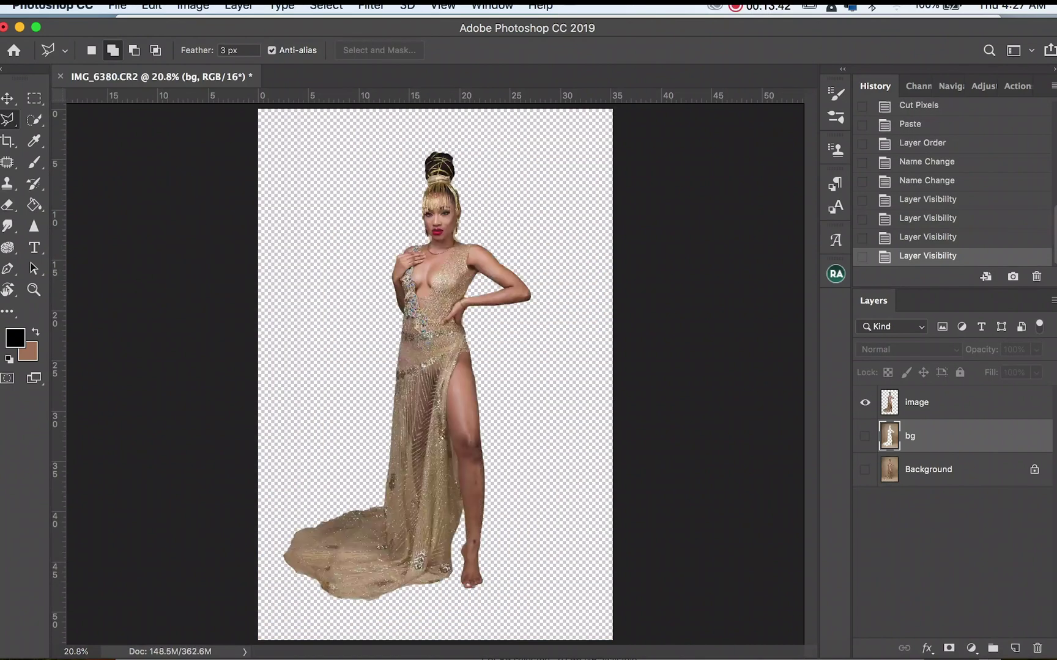
click(33, 290)
drag(474, 335, 389, 343)
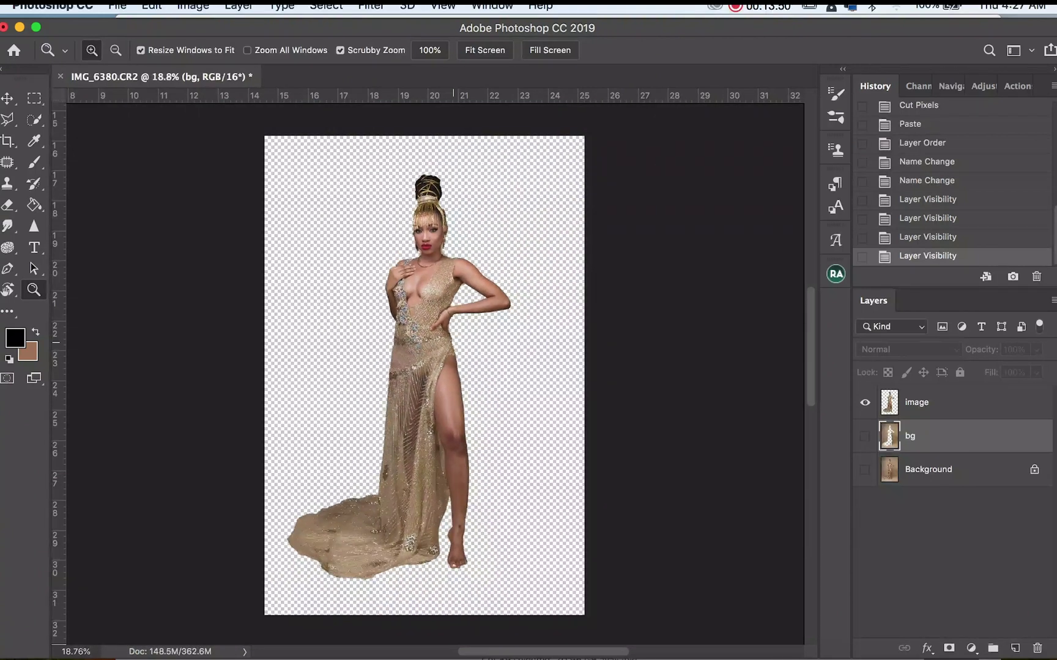
click(865, 436)
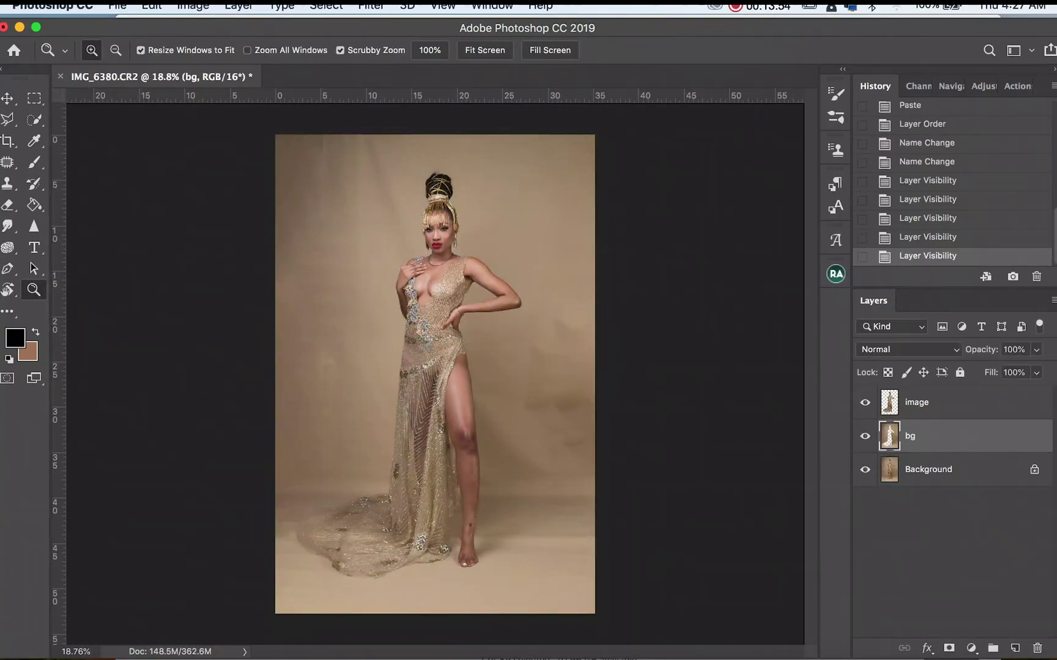
- Apply a Gaussian Blur with a radius of 100 pixels to the bg layer
click(370, 6)
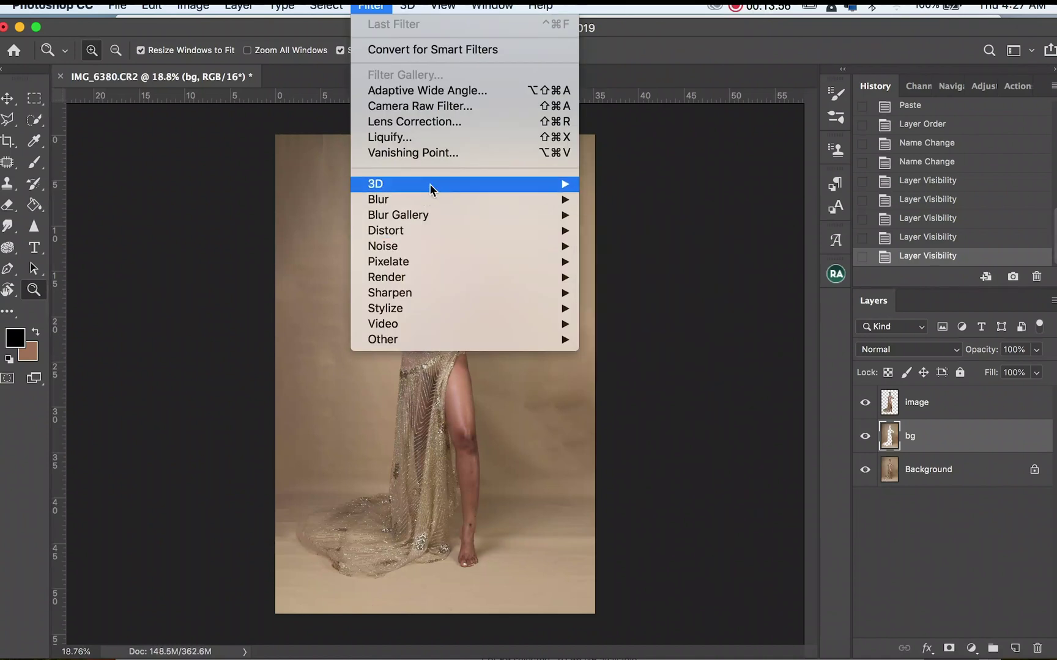
mouse_move(448, 201)
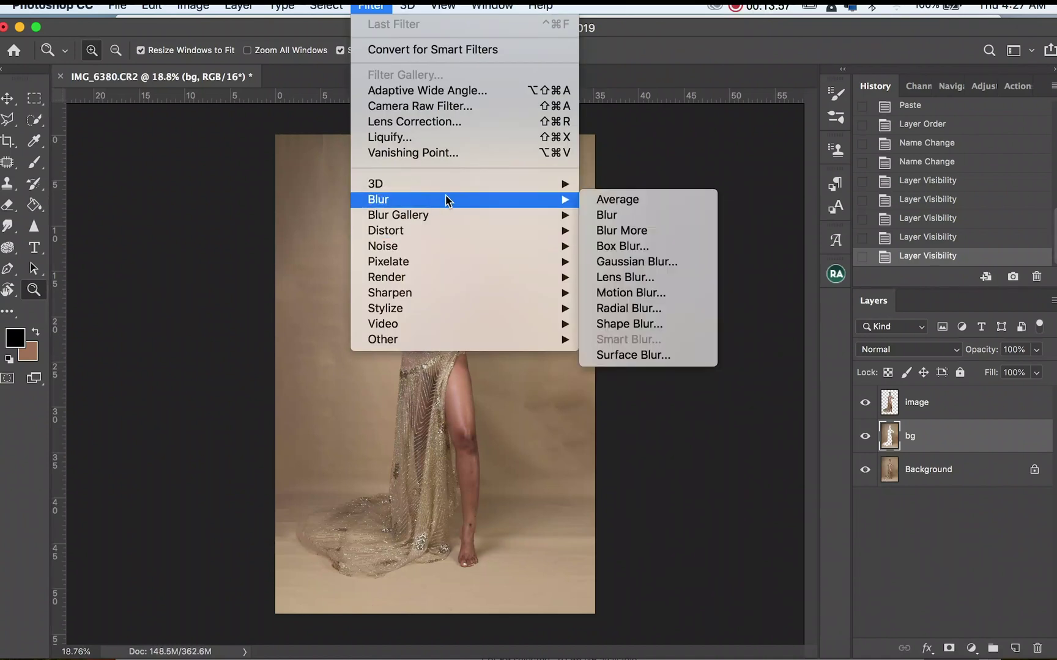
click(640, 267)
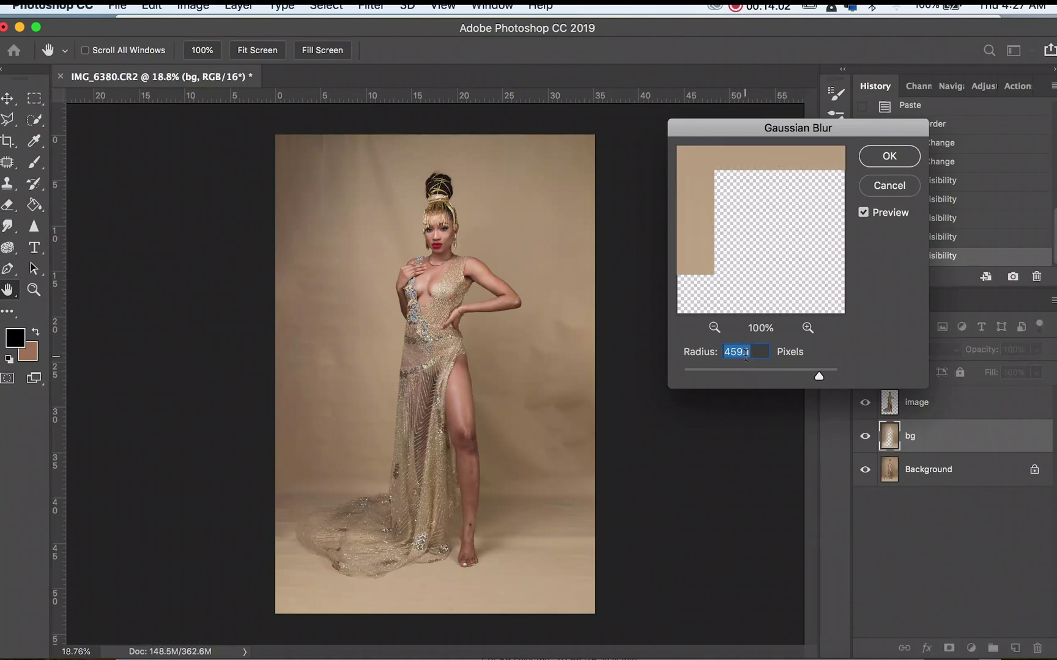
text(100)
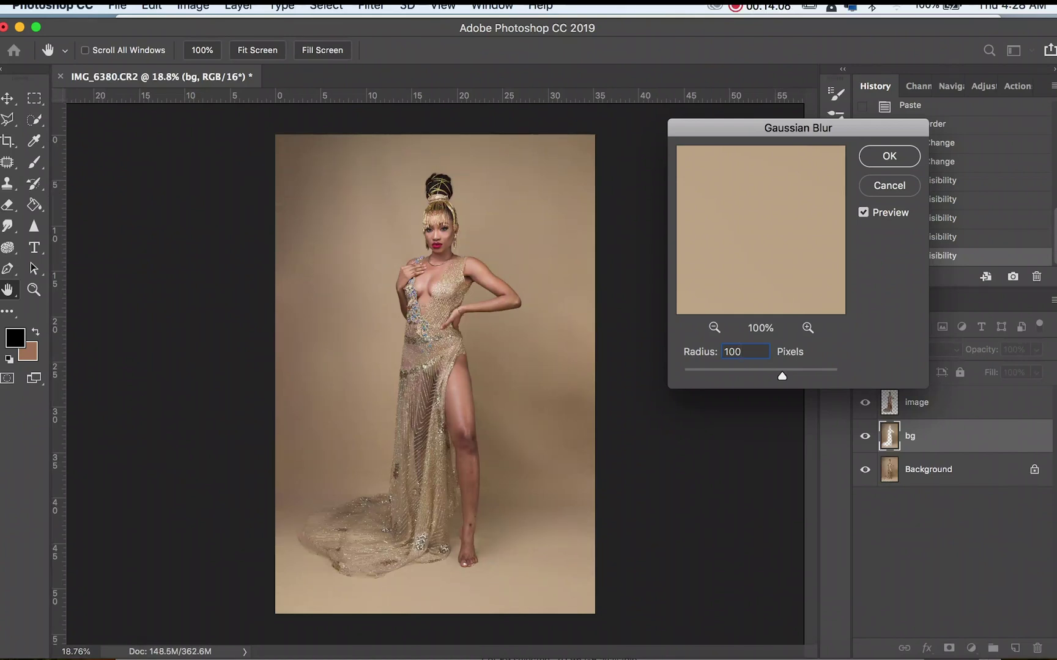
key(Return)
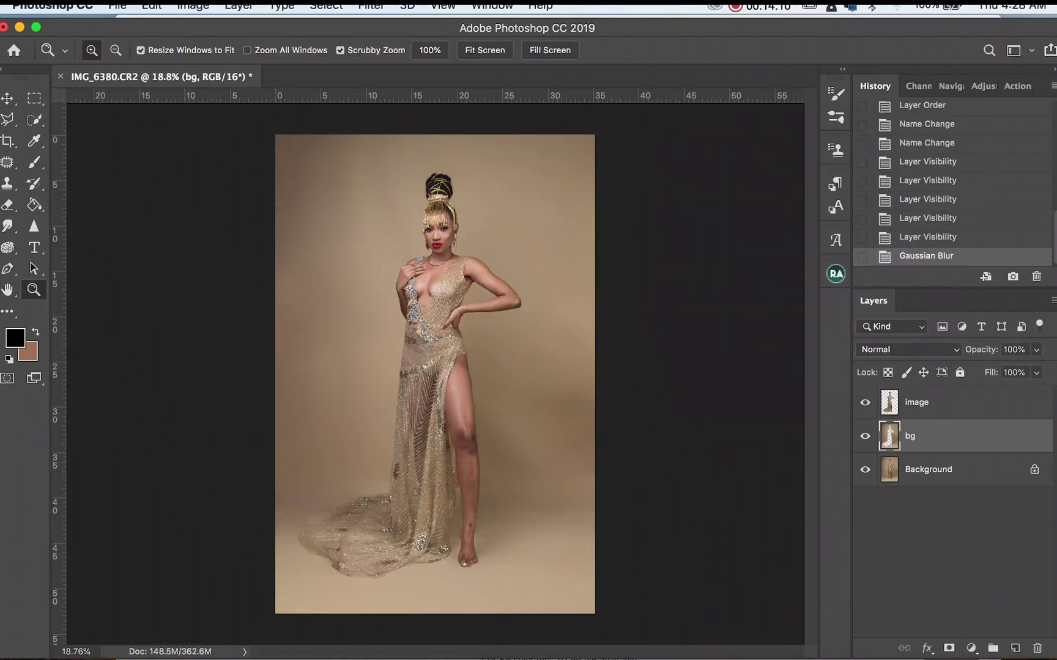
- Blend the blurred backdrop to the left of the figure on the bg layer with the Mixer Brush at size 2100
click(33, 162)
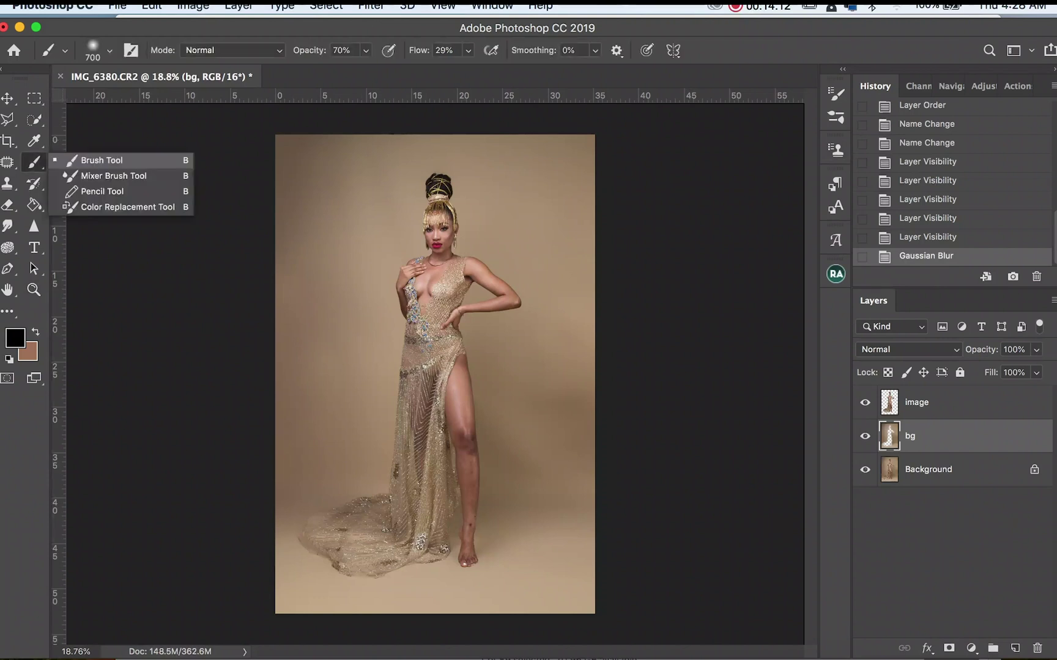
click(113, 177)
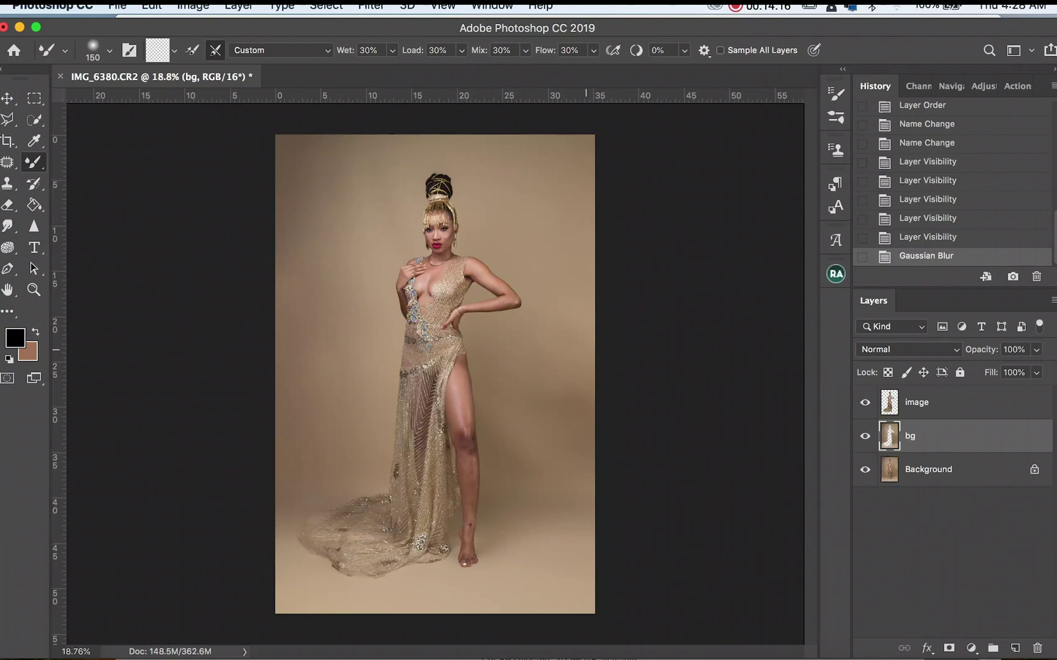
key(super+minus)
key(bracketright)
key(bracketright)
key(bracketright)
key(bracketright)
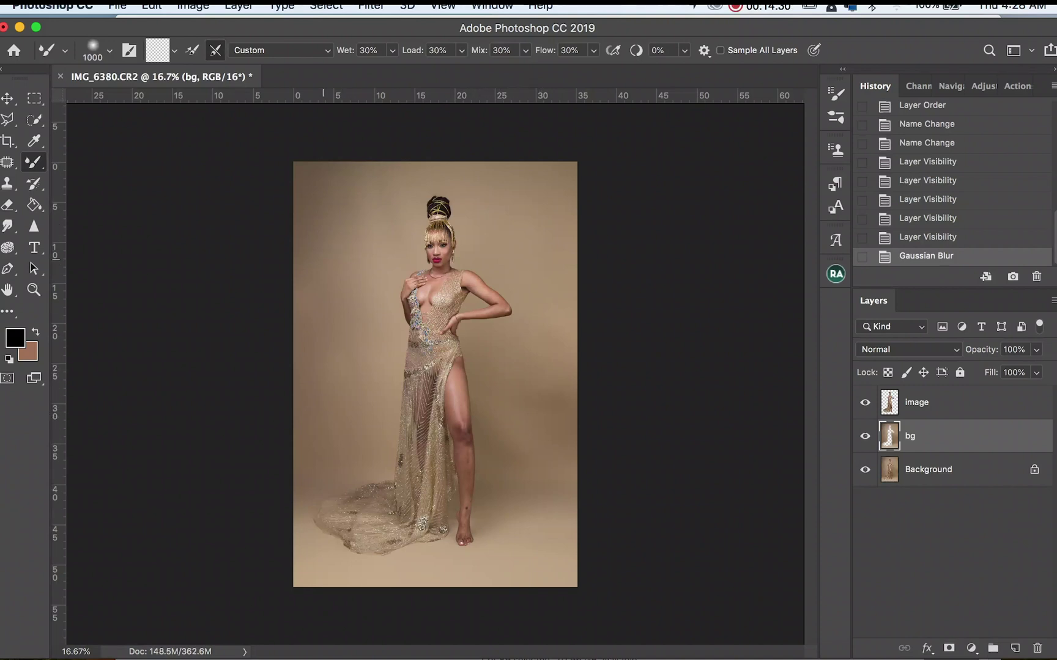
key(bracketright)
key(bracketright)
key(bracketright)
key(bracketleft)
key(bracketleft)
key(bracketright)
key(bracketright)
key(bracketleft)
click(375, 220)
key(bracketright)
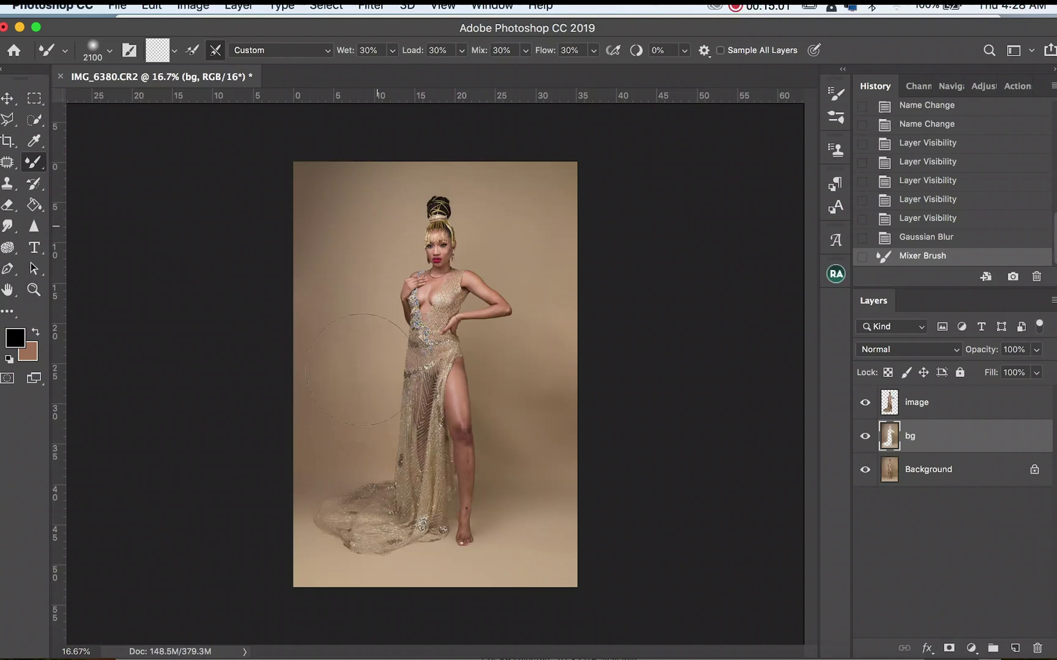
drag(377, 227, 433, 396)
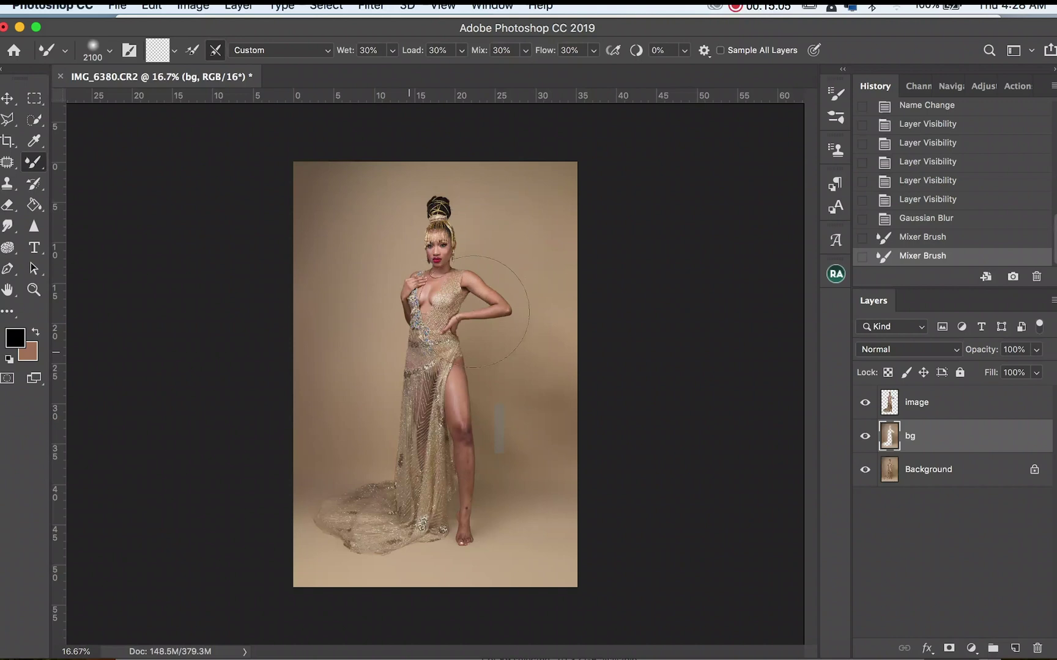
- Blend the backdrop to the right of the figure on the bg layer with the Mixer Brush at sizes from 2100 down to 1900
click(512, 383)
key(bracketleft)
key(bracketleft)
key(bracketleft)
key(bracketleft)
key(bracketleft)
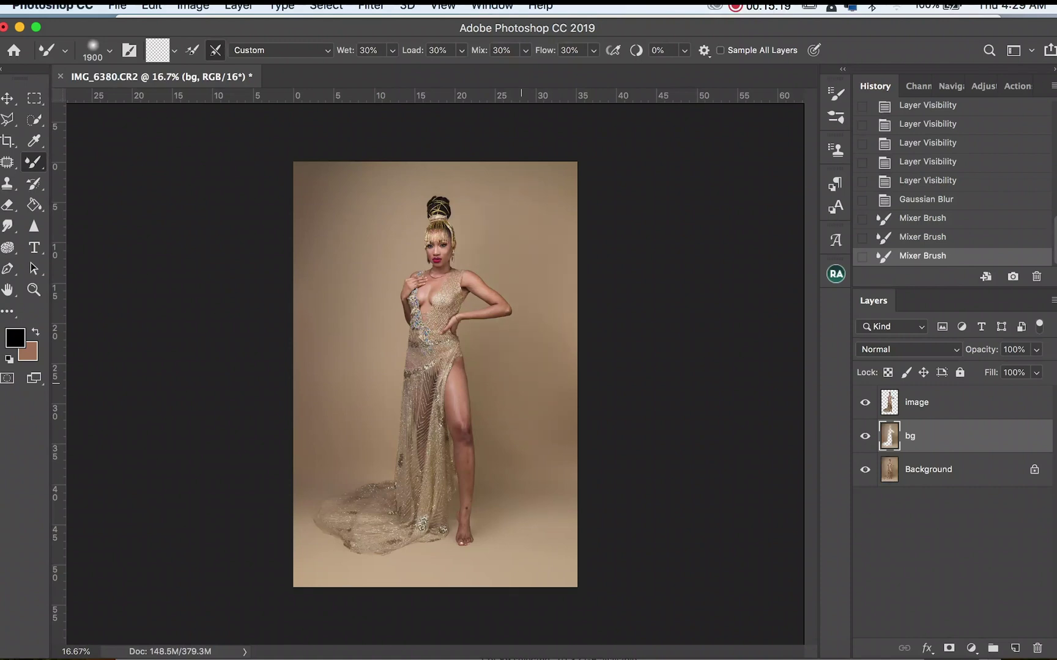
click(521, 383)
key(bracketright)
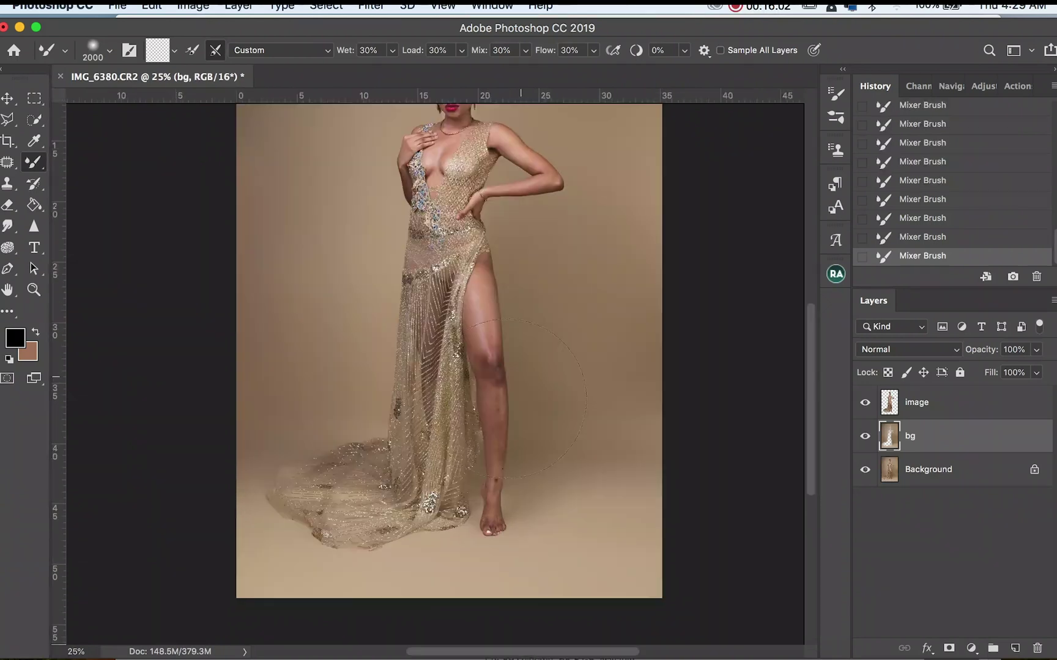
- Blend the backdrop around the foot on the bg layer with the Mixer Brush reduced to about size 1000
key(z)
drag(503, 497, 534, 470)
key(b)
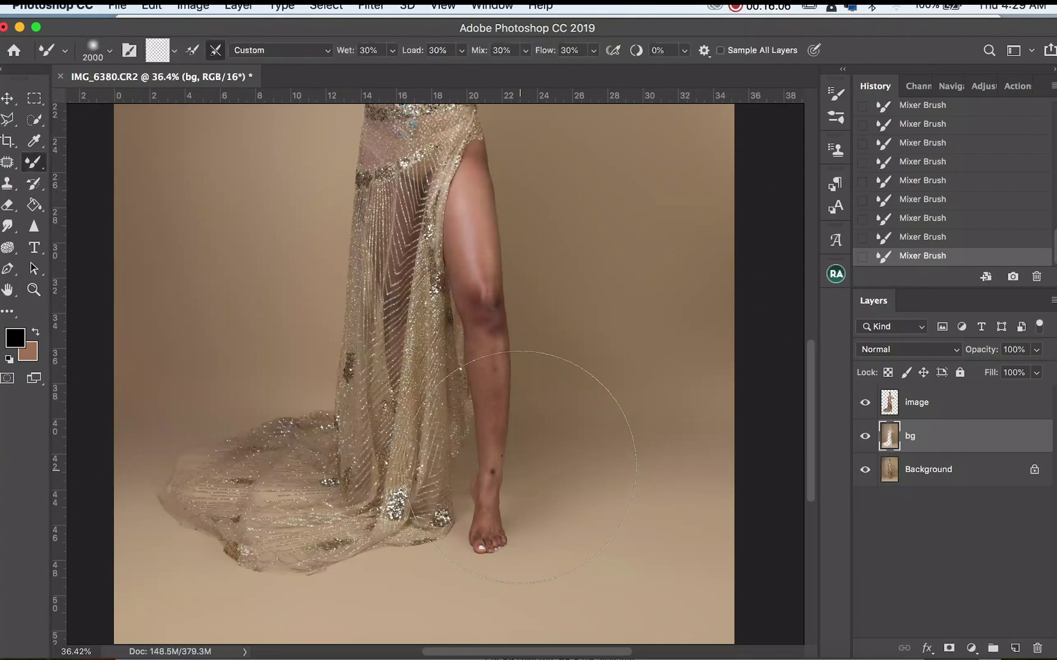
key(bracketleft)
key(bracketleft)
key(bracketleft)
key(bracketleft)
key(bracketleft)
key(bracketleft)
key(bracketleft)
key(bracketleft)
key(bracketleft)
key(bracketleft)
key(bracketleft)
key(bracketleft)
key(bracketleft)
key(bracketright)
key(bracketleft)
key(bracketleft)
key(bracketright)
- Continue smoothing the backdrop around the figure on the bg layer with a Mixer Brush larger than 1000
key(super+minus)
key(super+minus)
key(super+minus)
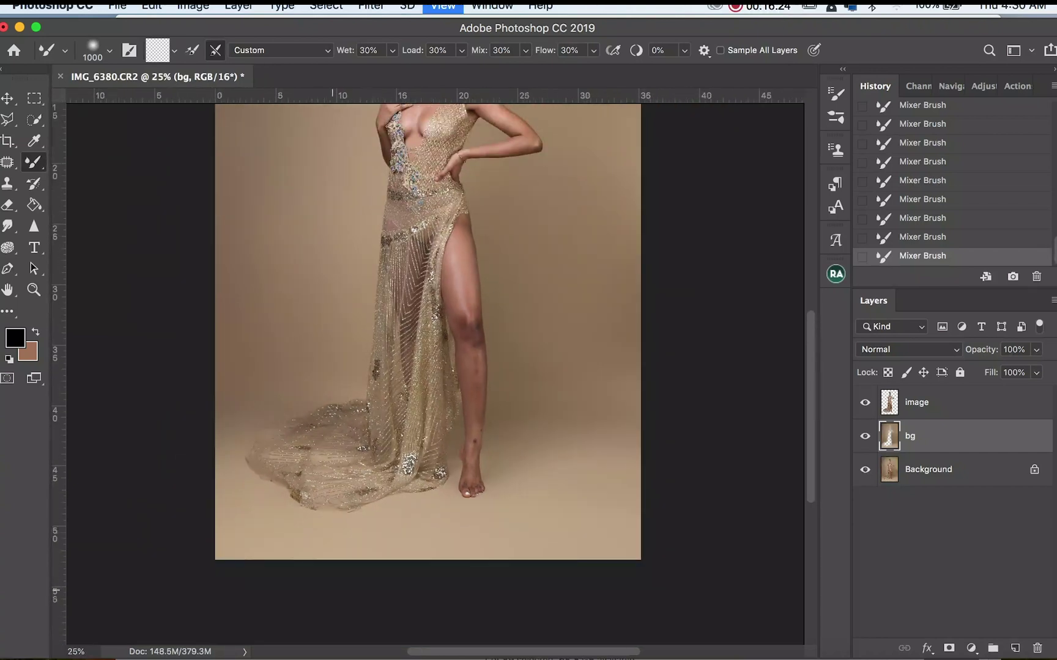
key(bracketright)
key(bracketright)
key(bracketright)
key(bracketright)
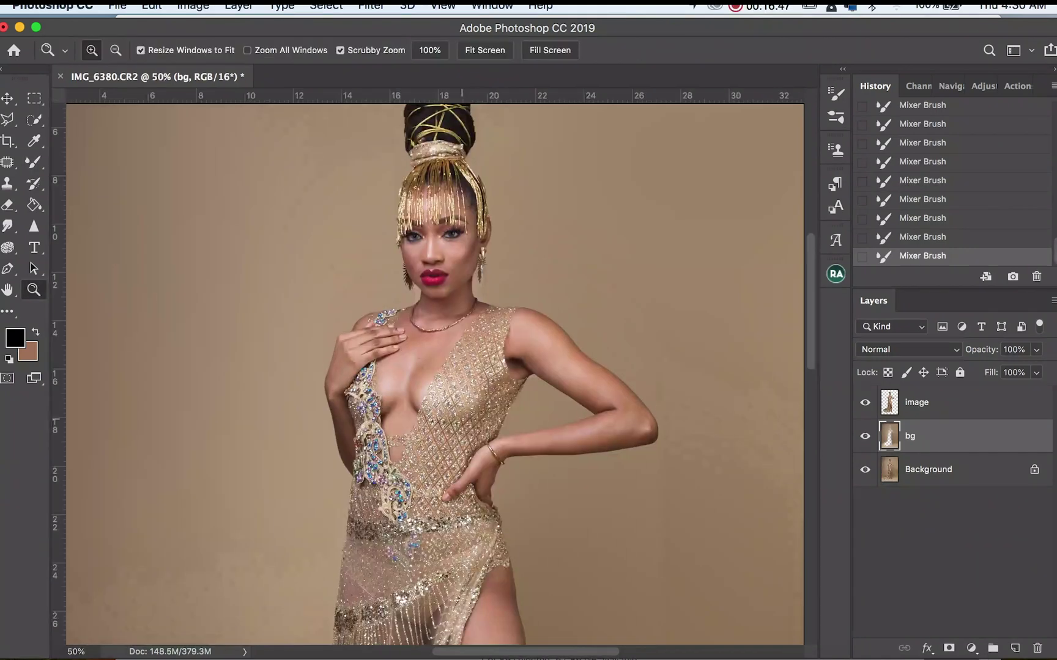
- Examine the edges of the figure around the face, neck, earrings and shoulders at close range
key(super+equal)
drag(474, 239, 485, 363)
key(super+plus)
key(super+plus)
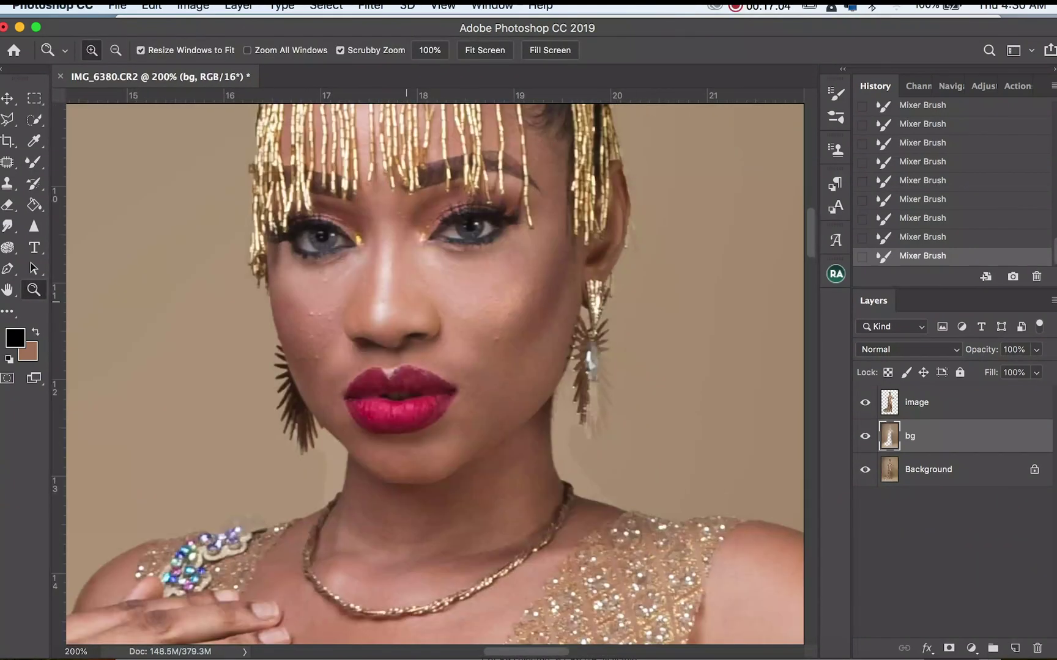
key(super+minus)
key(super+plus)
key(super+minus)
key(super+equal)
key(super+minus)
key(super+equal)
key(super+minus)
key(super+minus)
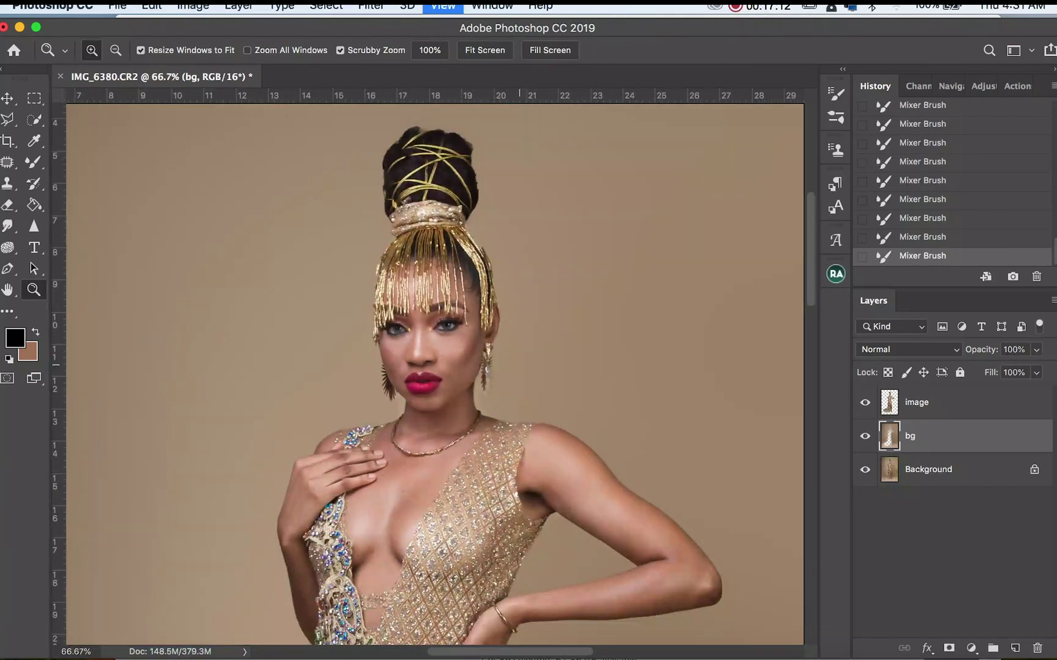
key(super+equal)
key(super+equal)
key(super+minus)
key(super+minus)
key(super+equal)
- Activate the image layer and hide the bg and Background layers to isolate the figure cutout
click(917, 403)
key(super+equal)
key(super+minus)
drag(864, 436, 865, 470)
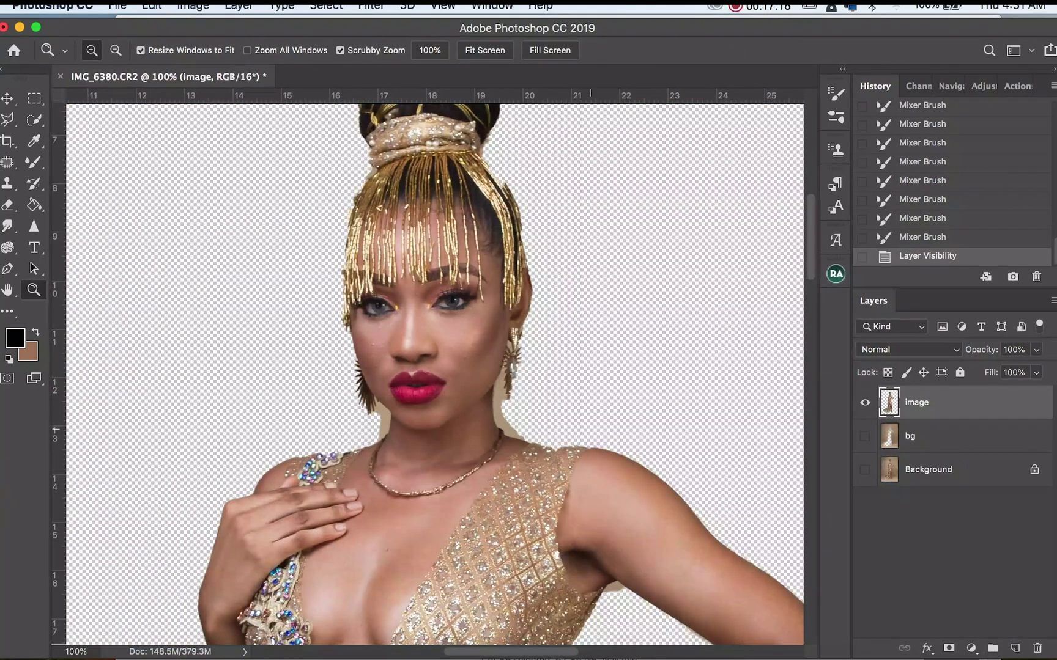
key(super+equal)
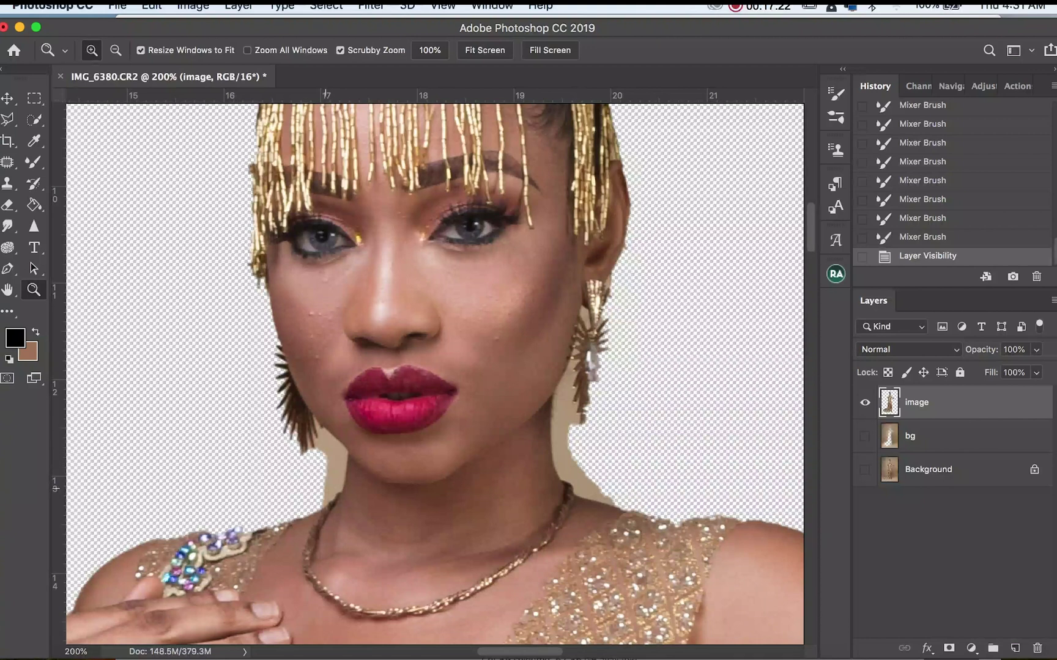
key(super+minus)
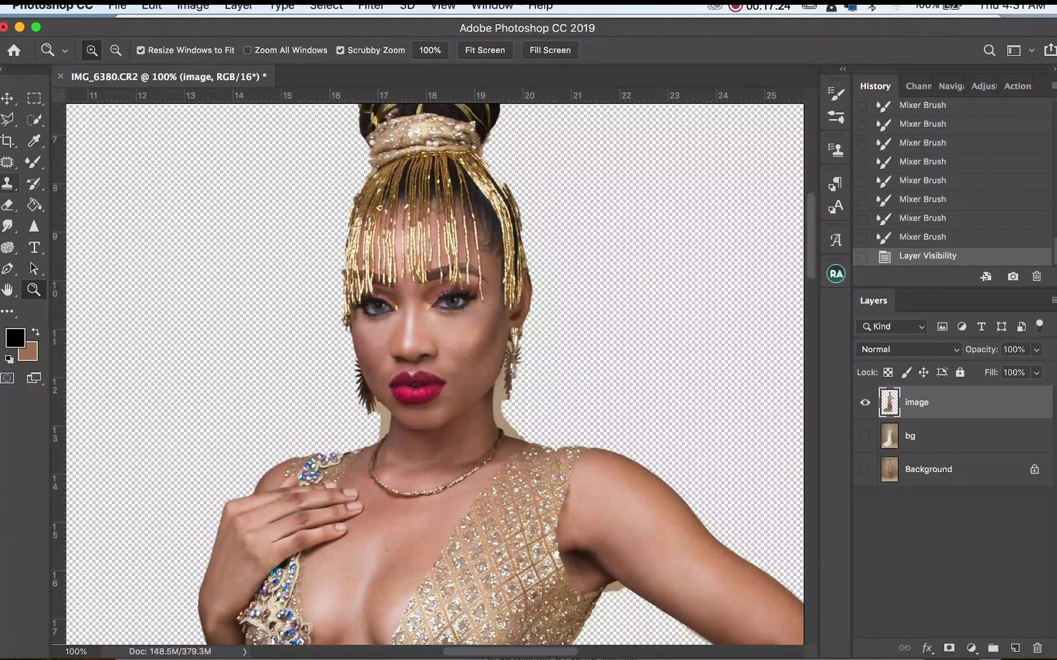
- Set up the Eraser with a much smaller brush for the leftover backdrop between the neck and the right-hand earring
click(7, 205)
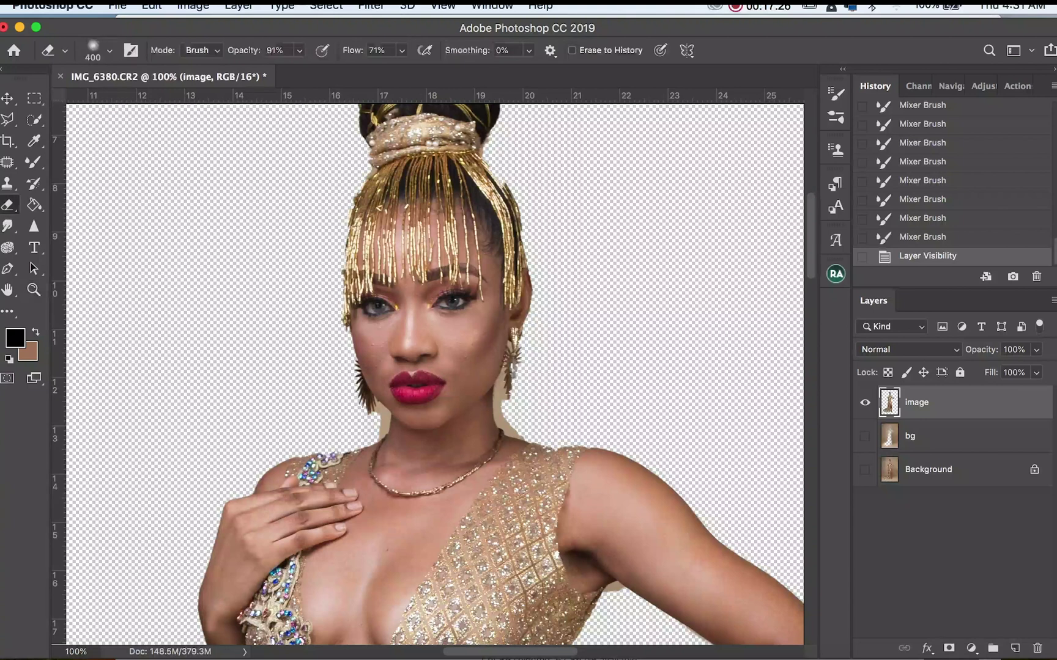
click(7, 120)
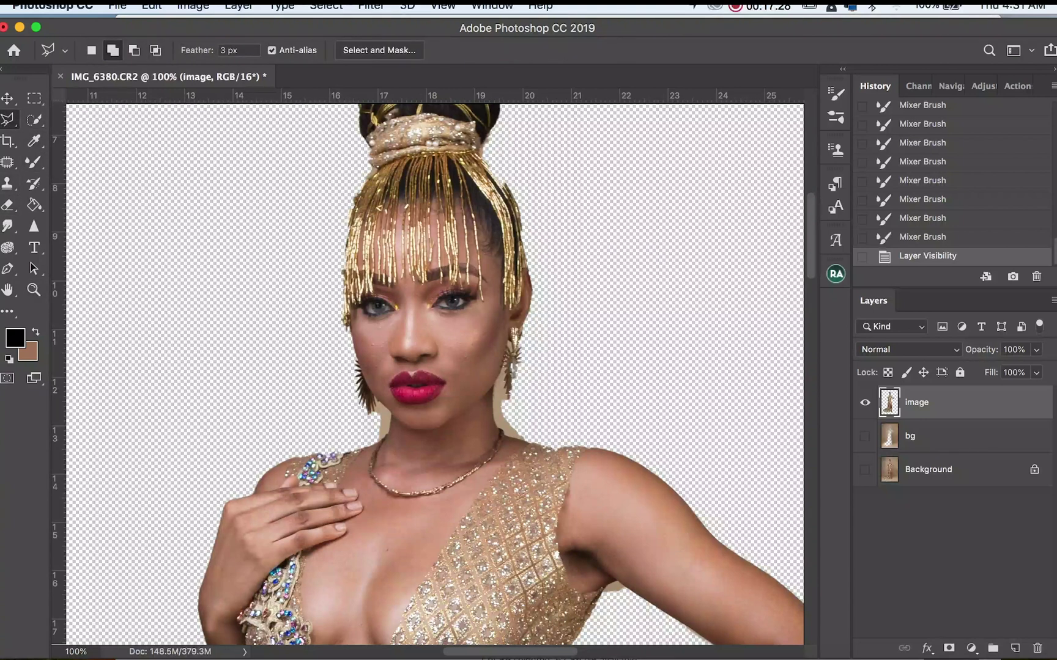
right_click(7, 119)
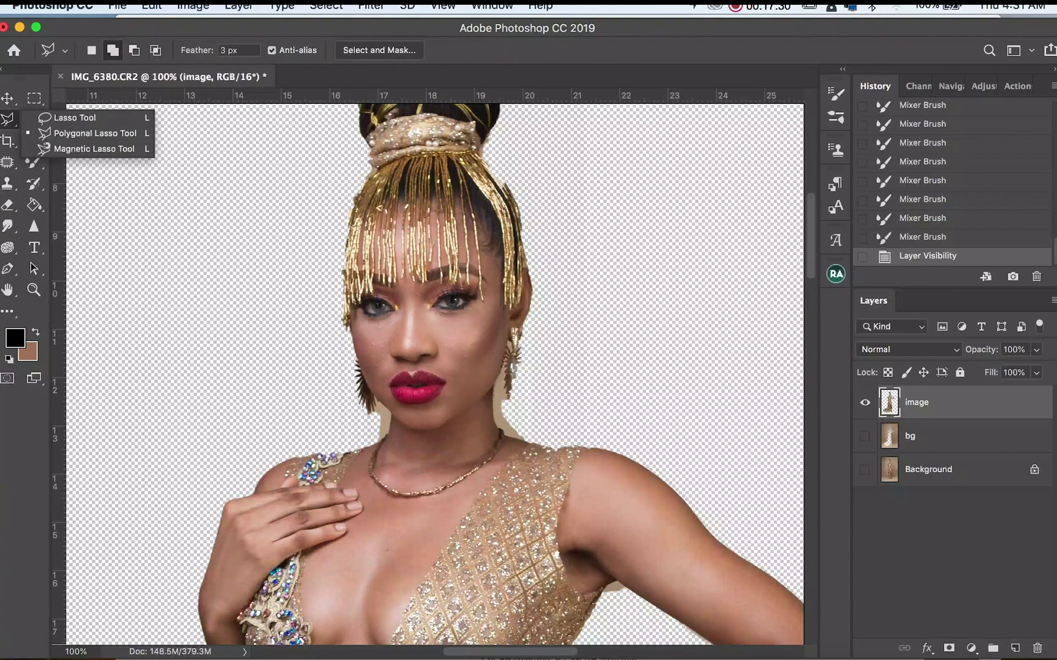
click(7, 121)
click(7, 205)
key(super+plus)
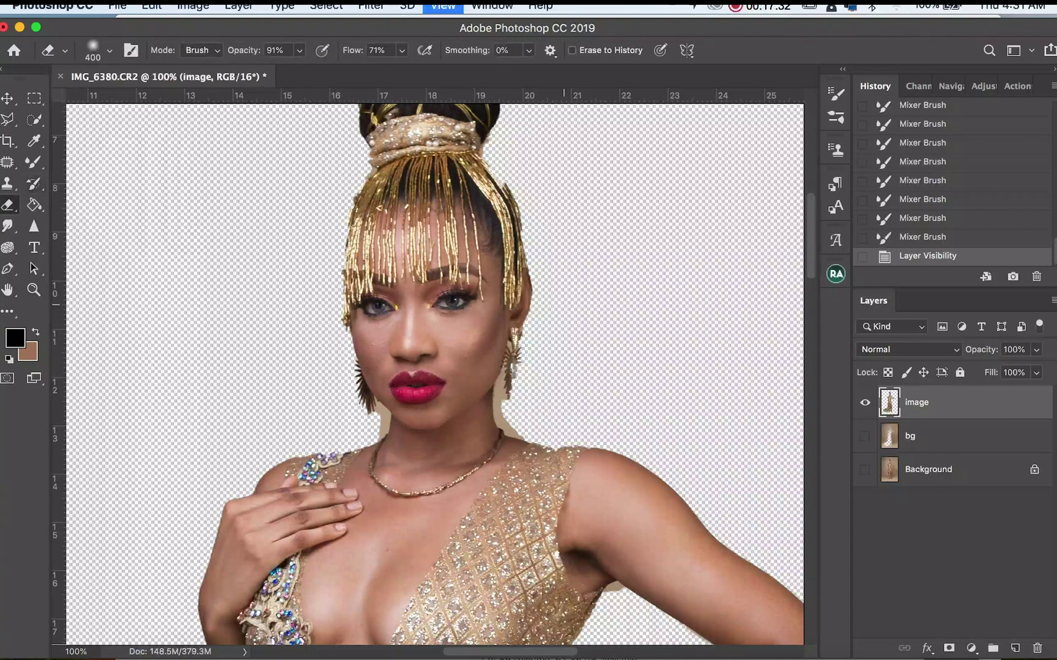
key(super+equal)
key(bracketleft)
key(bracketleft)
key(bracketleft)
key(bracketleft)
key(bracketleft)
key(bracketleft)
key(bracketleft)
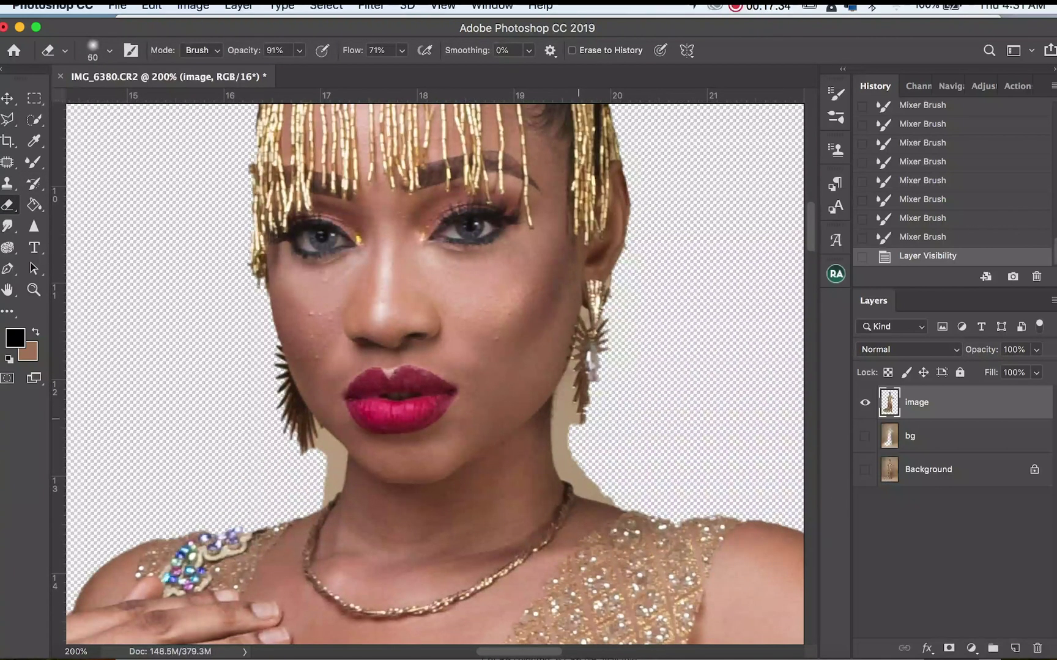
key(bracketleft)
key(bracketleft)
key(bracketleft)
key(bracketleft)
drag(575, 427, 570, 367)
key(bracketleft)
key(super+z)
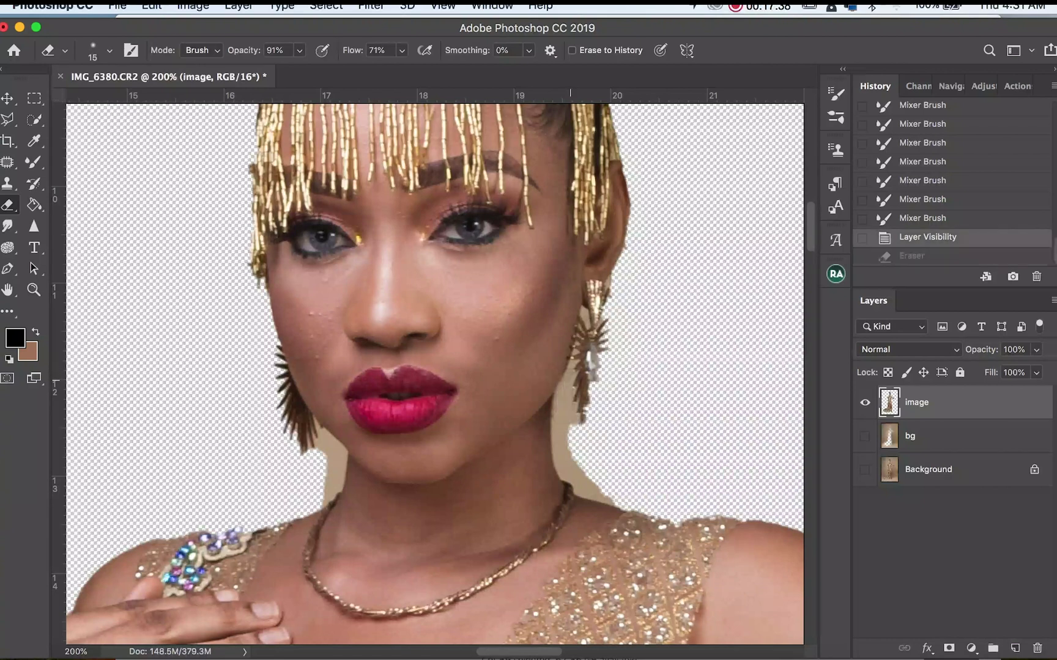
- Erase the leftover backdrop between the neck and the right-hand earring on the image layer, using a small Eraser down to size 10
key(bracketright)
key(bracketright)
mouse_move(568, 383)
mouse_down()
mouse_move(559, 416)
mouse_move(569, 462)
mouse_move(607, 494)
mouse_up()
key(bracketleft)
drag(578, 418, 571, 363)
key(bracketleft)
key(bracketleft)
drag(572, 362, 596, 382)
drag(584, 313, 588, 319)
key(bracketright)
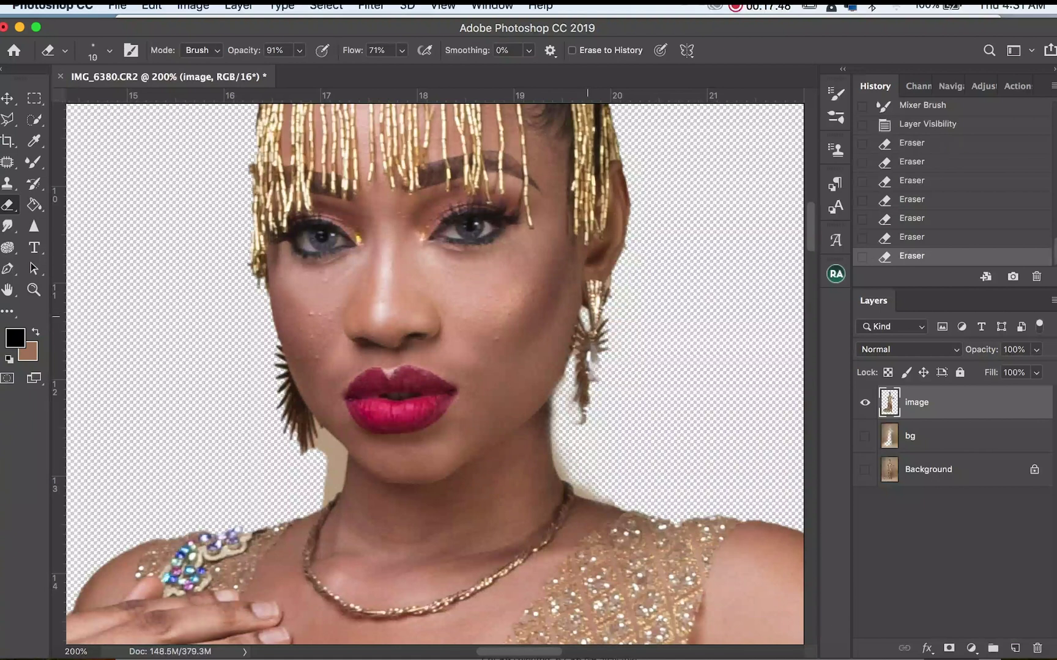
click(599, 368)
key(bracketright)
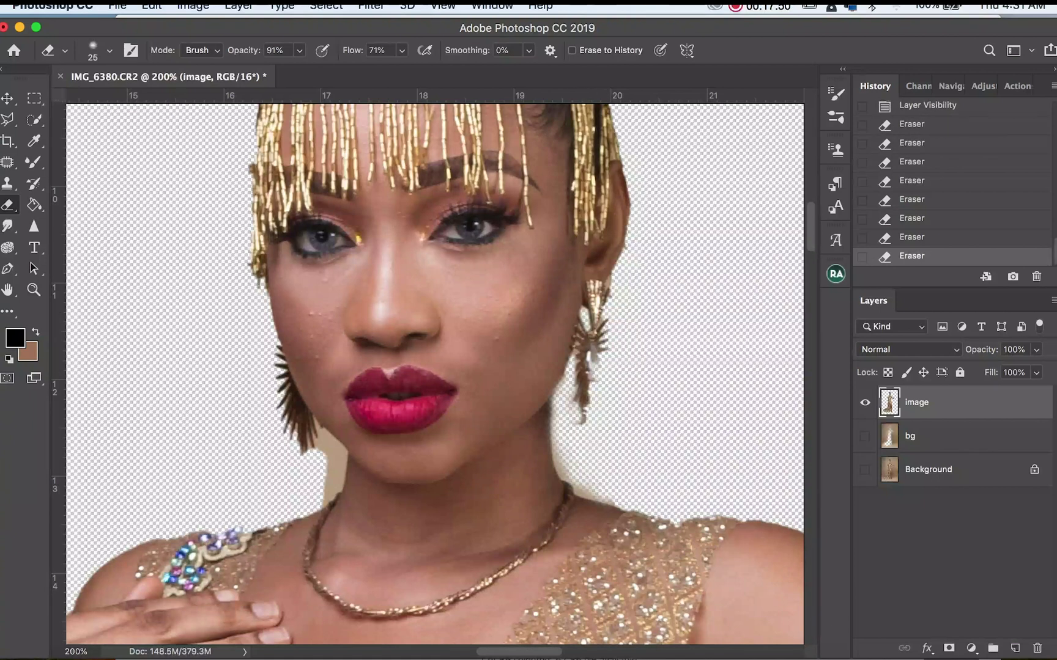
- Outline the leftover backdrop between the left-hand earring and the neck with the Polygonal Lasso, delete it from the image layer and deselect
click(8, 120)
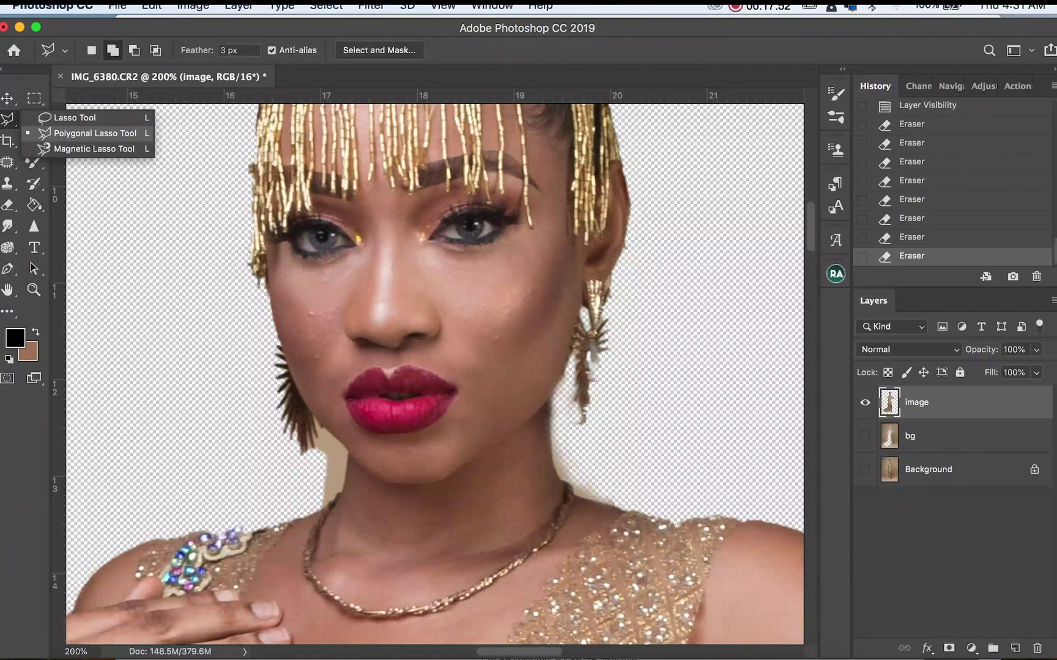
click(92, 134)
click(319, 509)
click(340, 494)
click(349, 449)
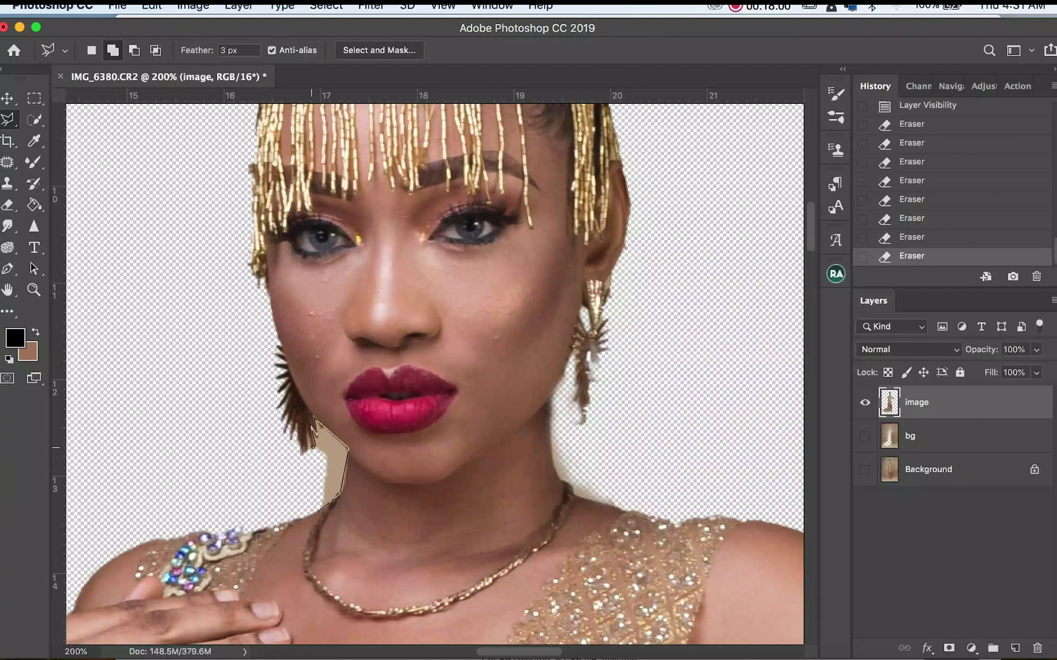
click(305, 449)
click(302, 484)
click(318, 510)
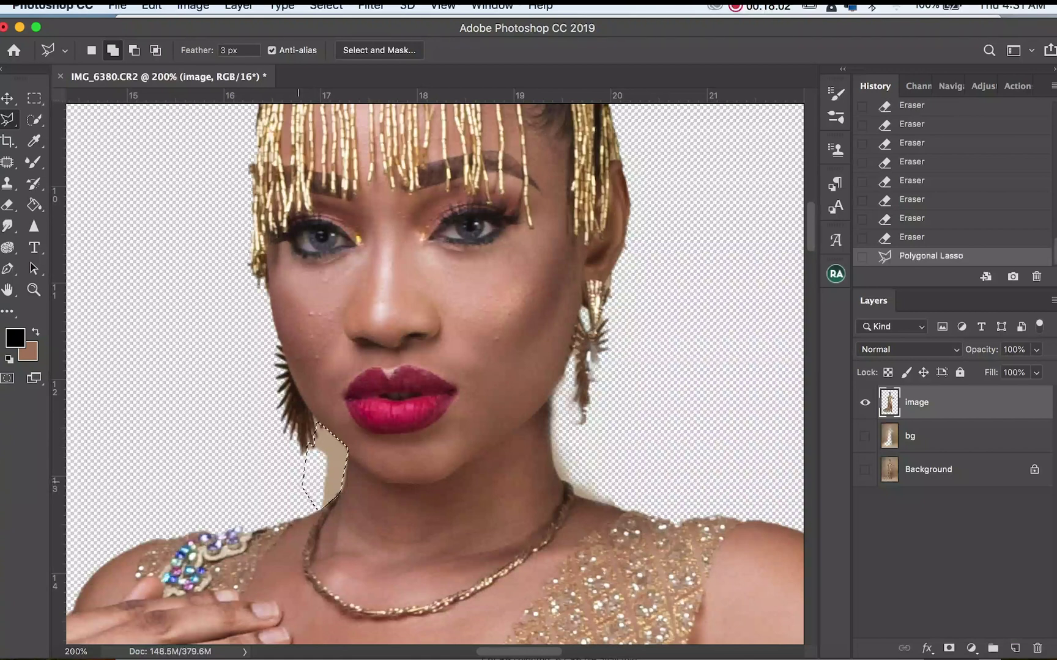
key(Delete)
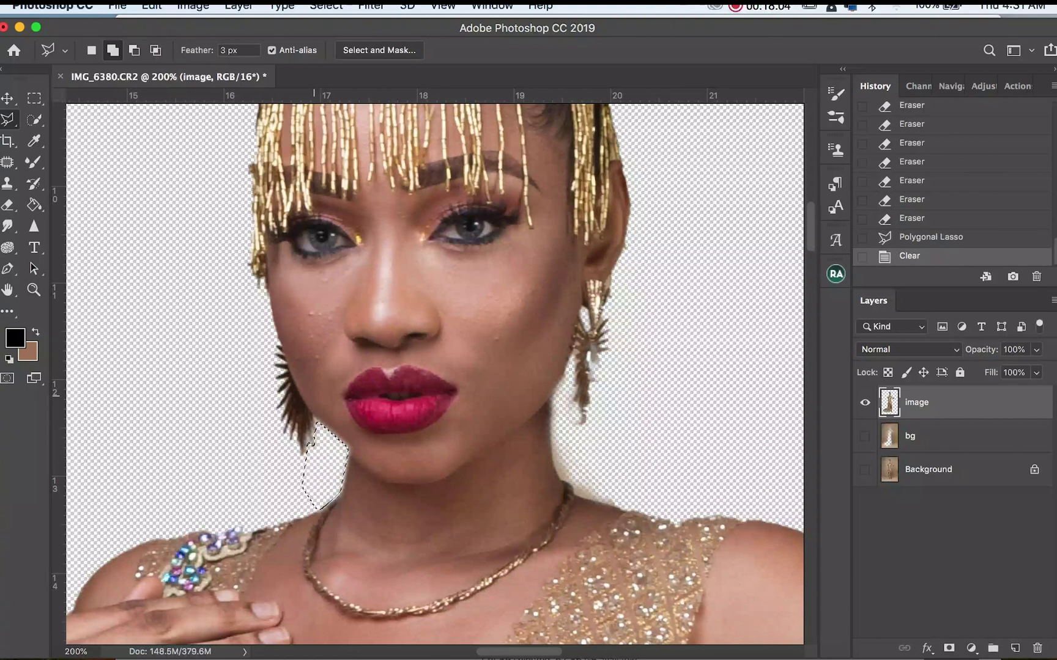
key(m)
key(super+d)
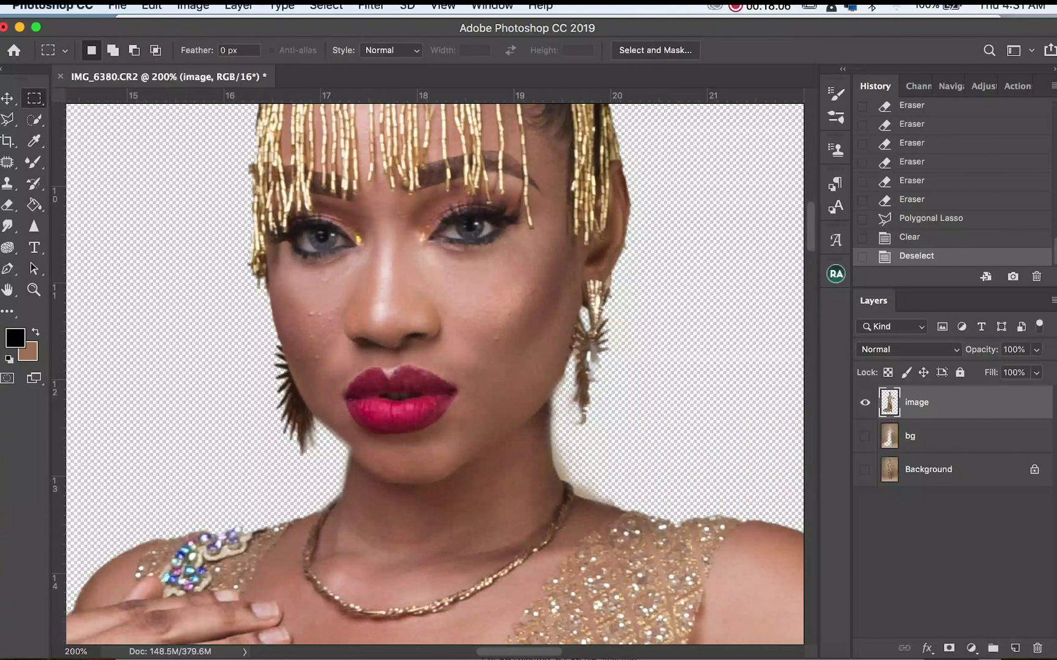
- Show the bg and Background layers again, make bg active, check it in isolation and restore the visibility of all layers
click(864, 436)
click(865, 470)
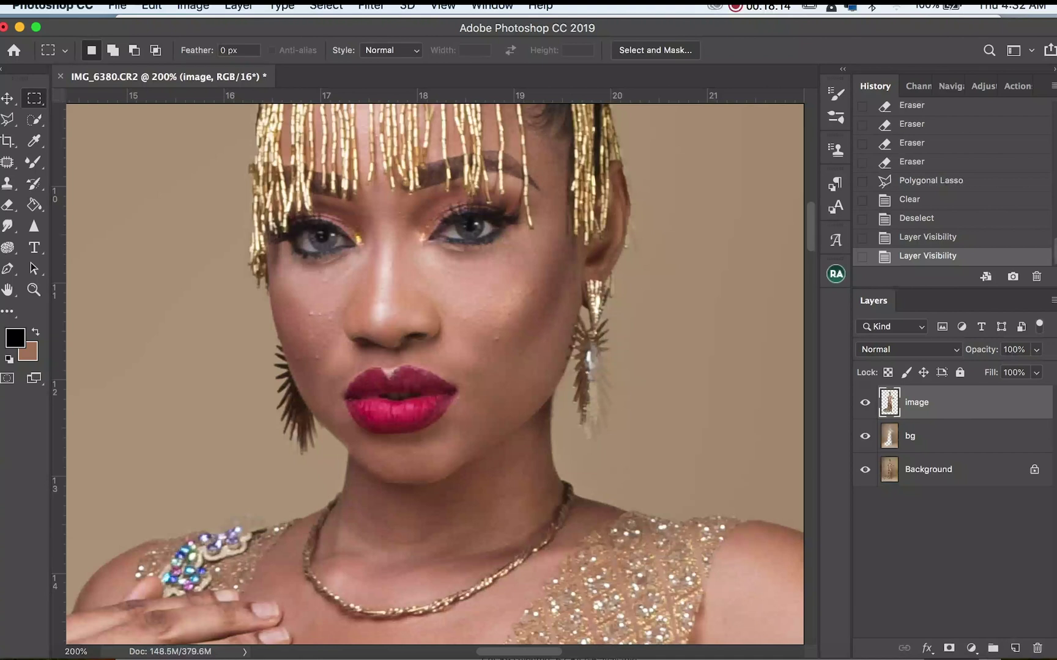
click(930, 436)
click(865, 402)
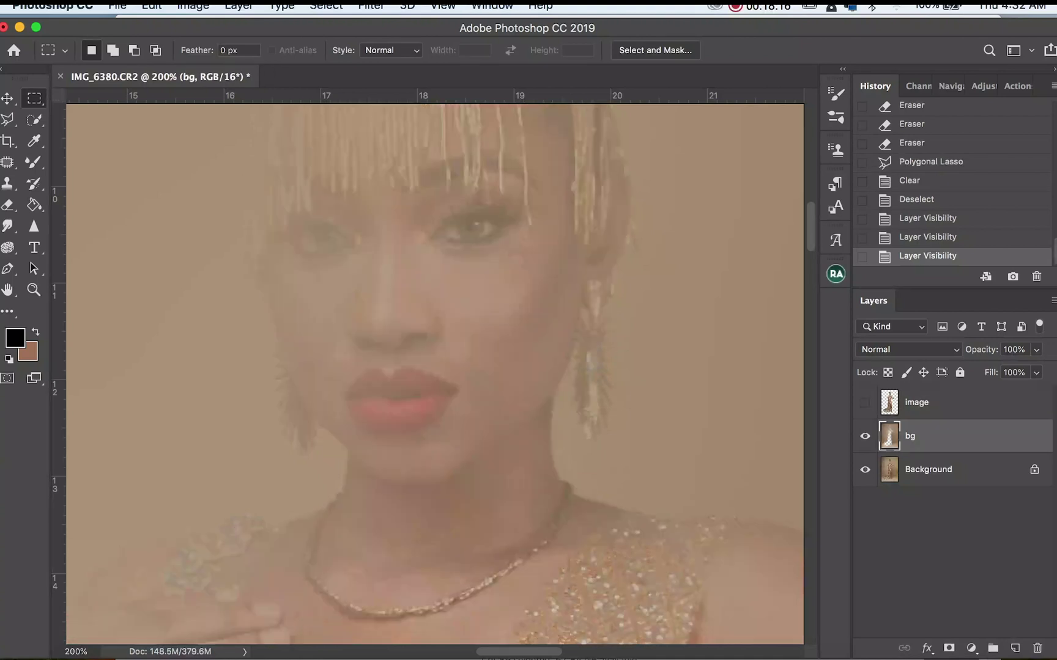
click(864, 470)
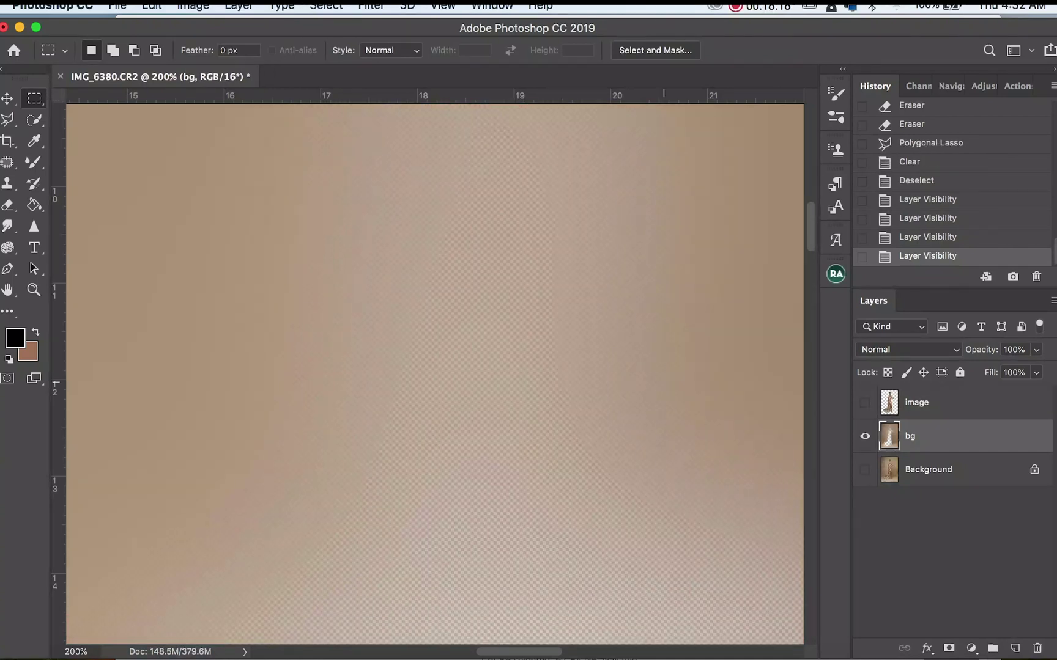
click(865, 403)
click(864, 470)
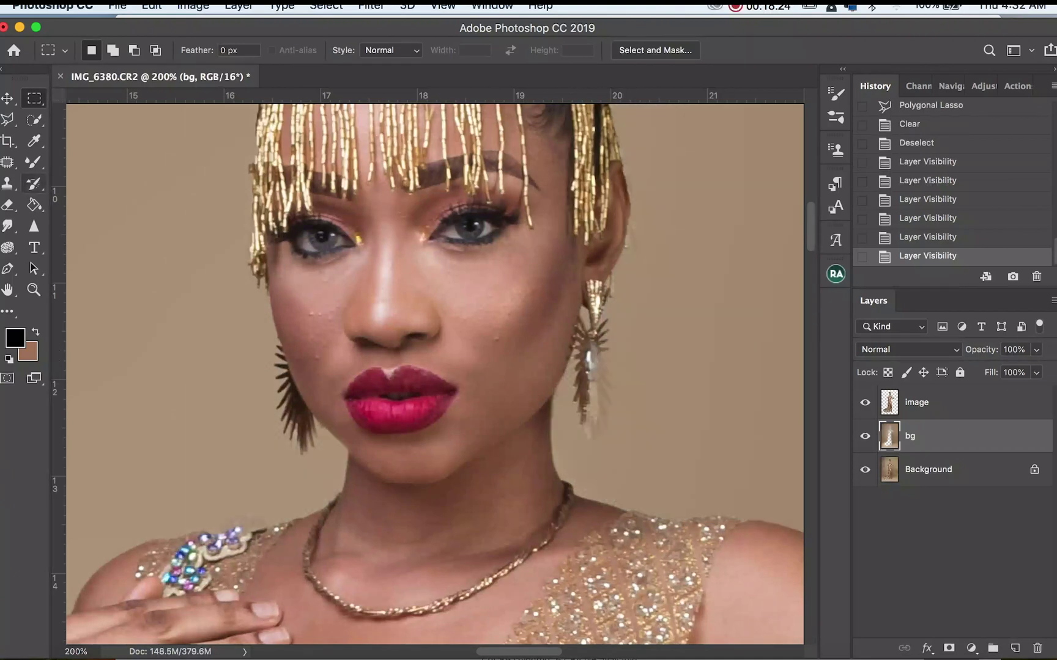
- Erase the bg layer over the right-hand earring with the Eraser at sizes 50 to 70 to bring back its original detail
click(7, 205)
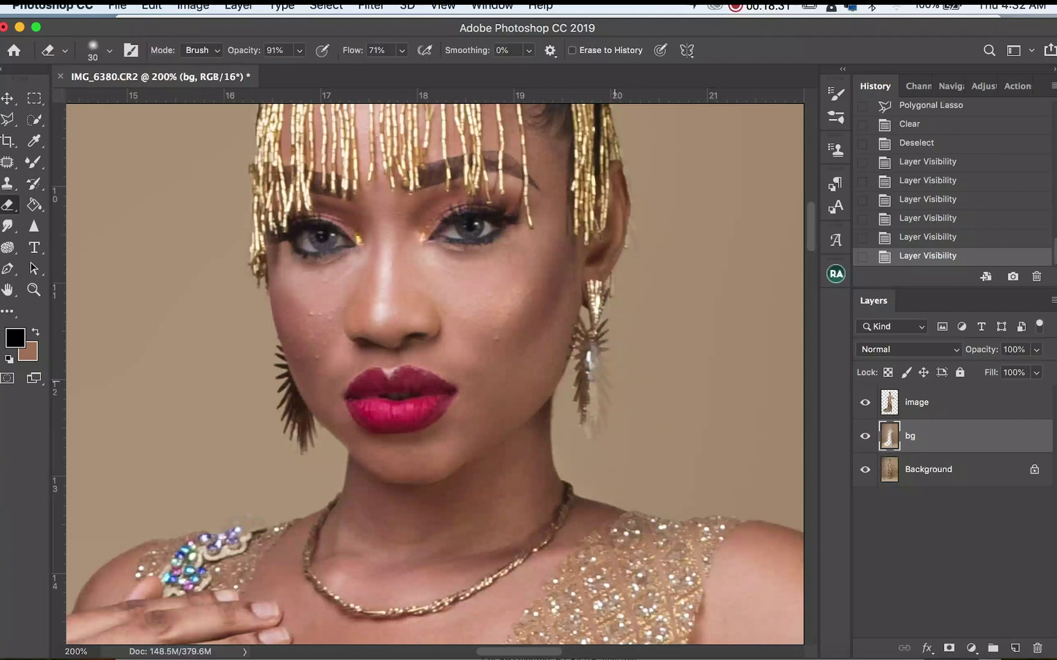
key(bracketright)
mouse_move(602, 357)
mouse_down()
mouse_move(592, 427)
mouse_move(597, 343)
mouse_up()
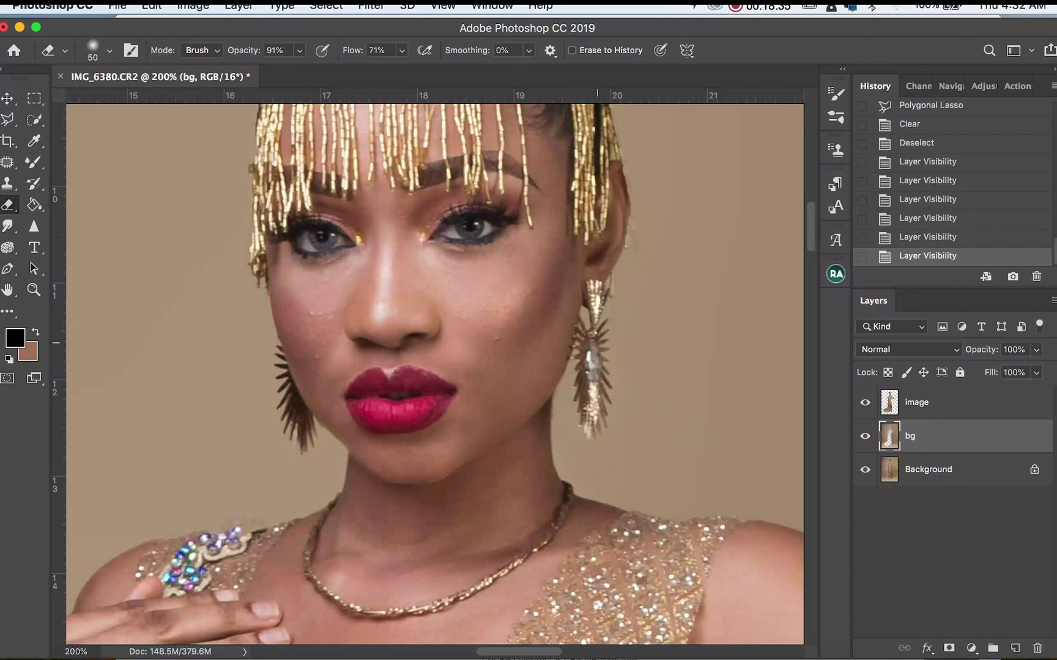
key(bracketright)
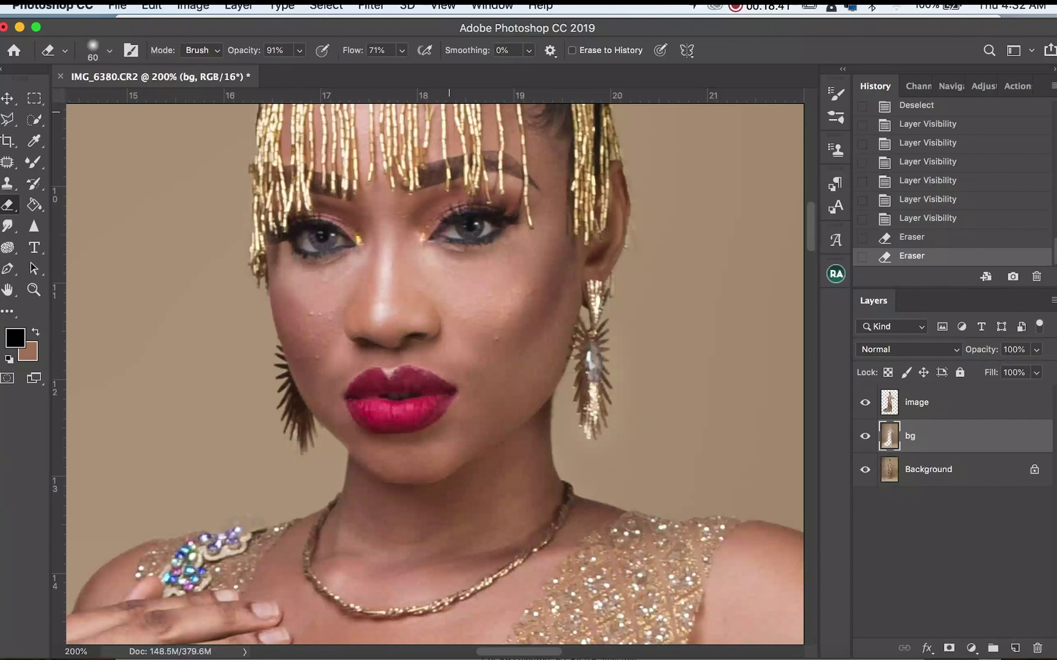
key(bracketright)
key(bracketright)
click(596, 337)
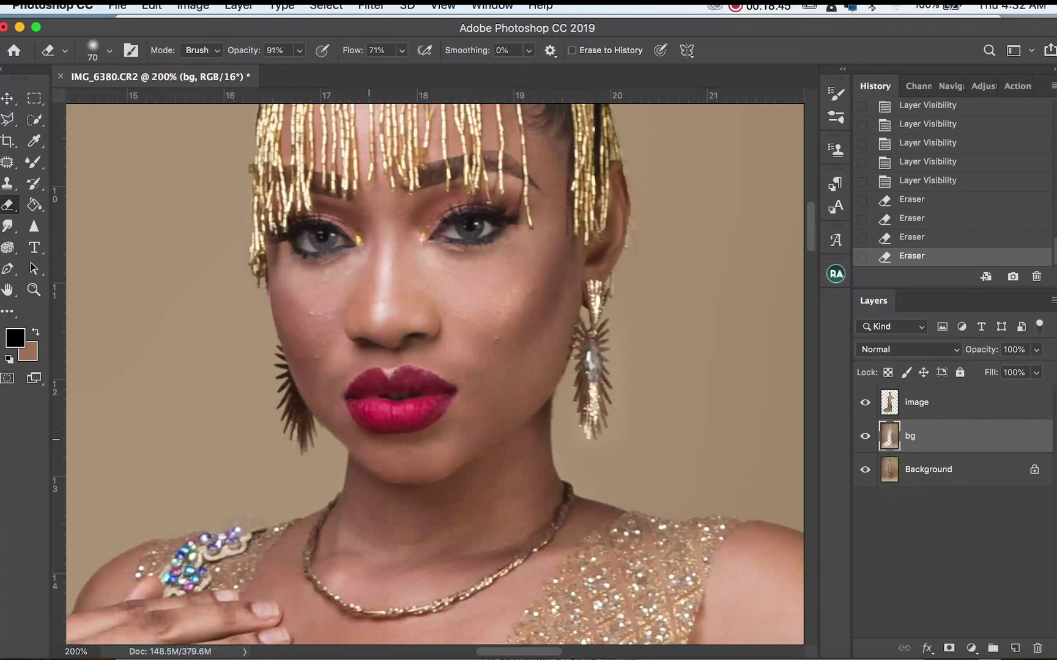
drag(609, 411, 600, 367)
- Erase the bg layer over the beads beside the ear and over the left-hand earring, enlarging the Eraser to size 80
mouse_move(605, 318)
mouse_down()
mouse_move(631, 227)
mouse_move(635, 244)
mouse_move(621, 150)
mouse_up()
key(bracketleft)
key(bracketleft)
key(bracketright)
key(bracketright)
key(bracketright)
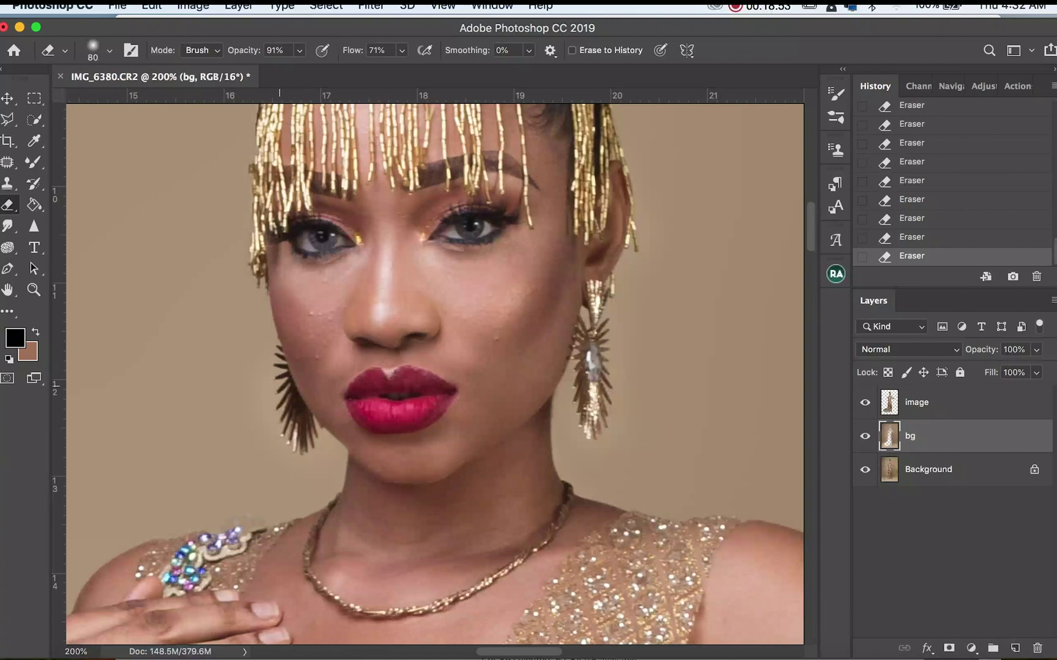
- Make the image layer active and hide the bg and Background layers to check the headdress cutout in isolation
key(super+minus)
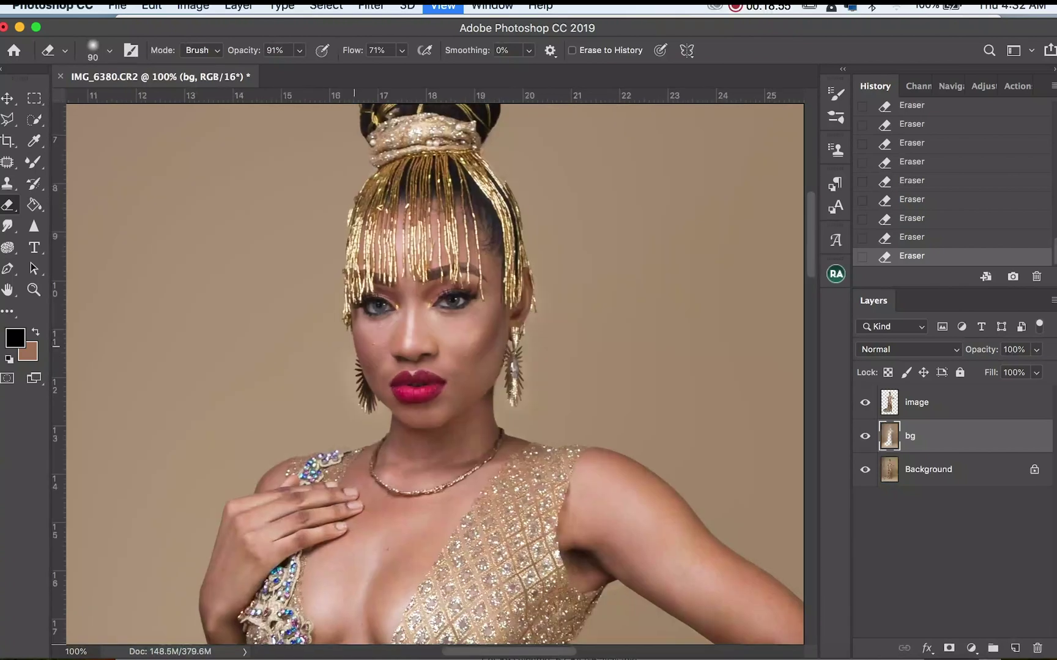
key(super+minus)
key(super+equal)
scroll(435, 373, up, 5)
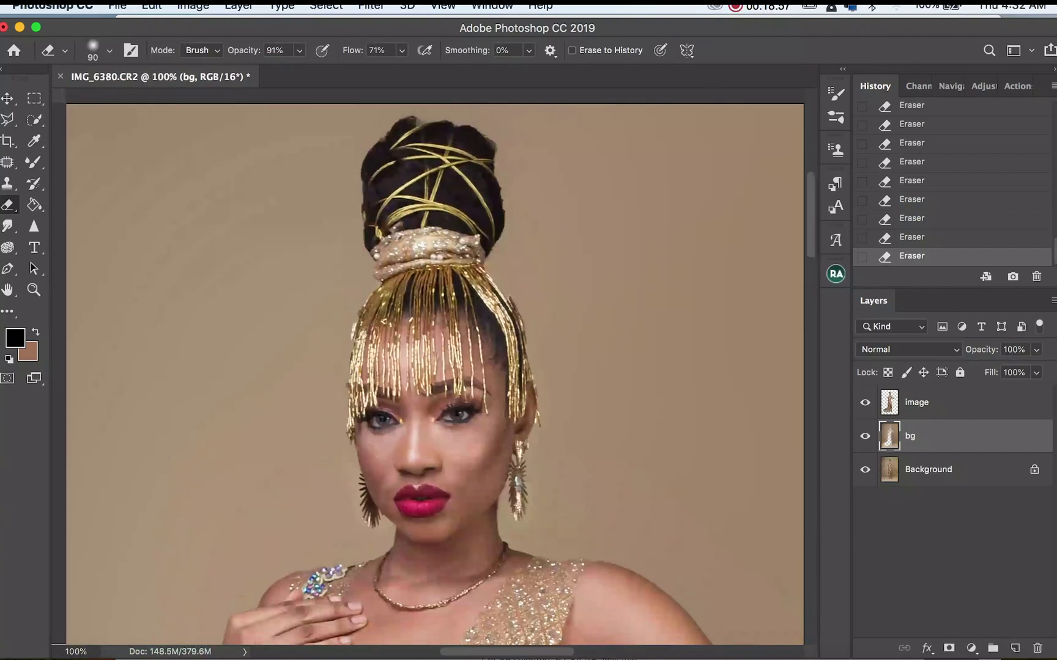
key(super+equal)
scroll(435, 374, up, 4)
scroll(532, 381, up, 2)
key(bracketleft)
key(bracketleft)
key(bracketleft)
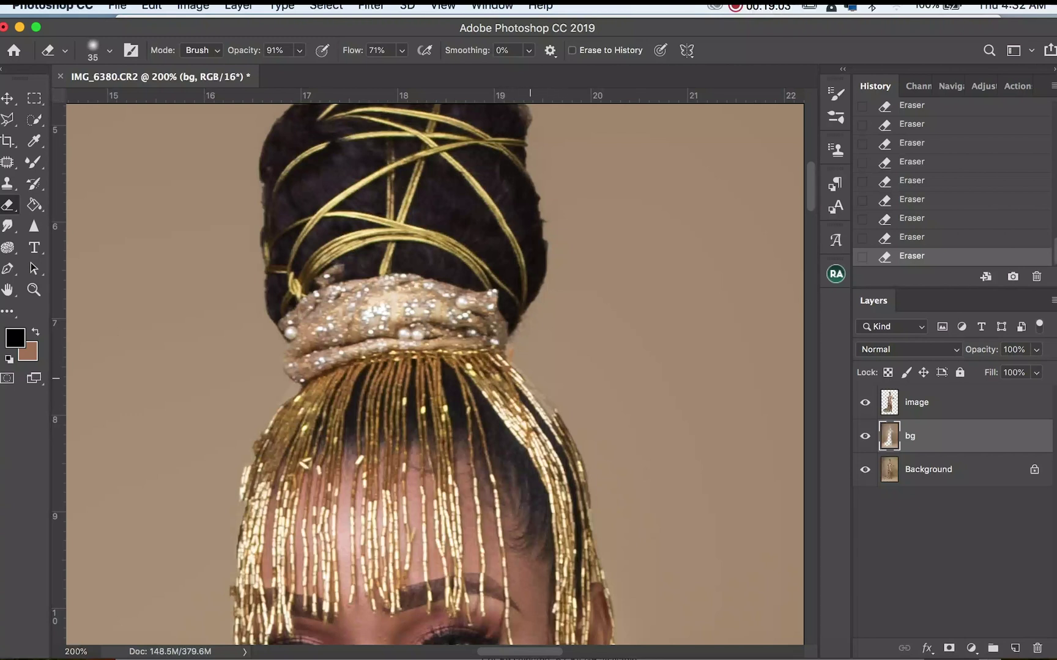
key(bracketright)
click(930, 402)
click(865, 436)
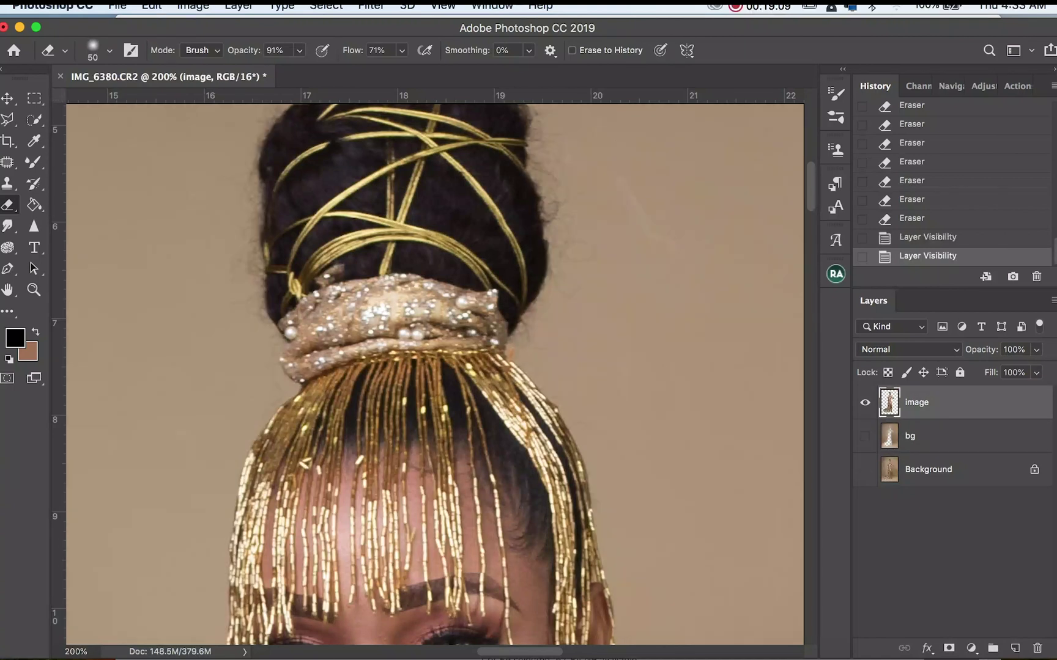
click(865, 469)
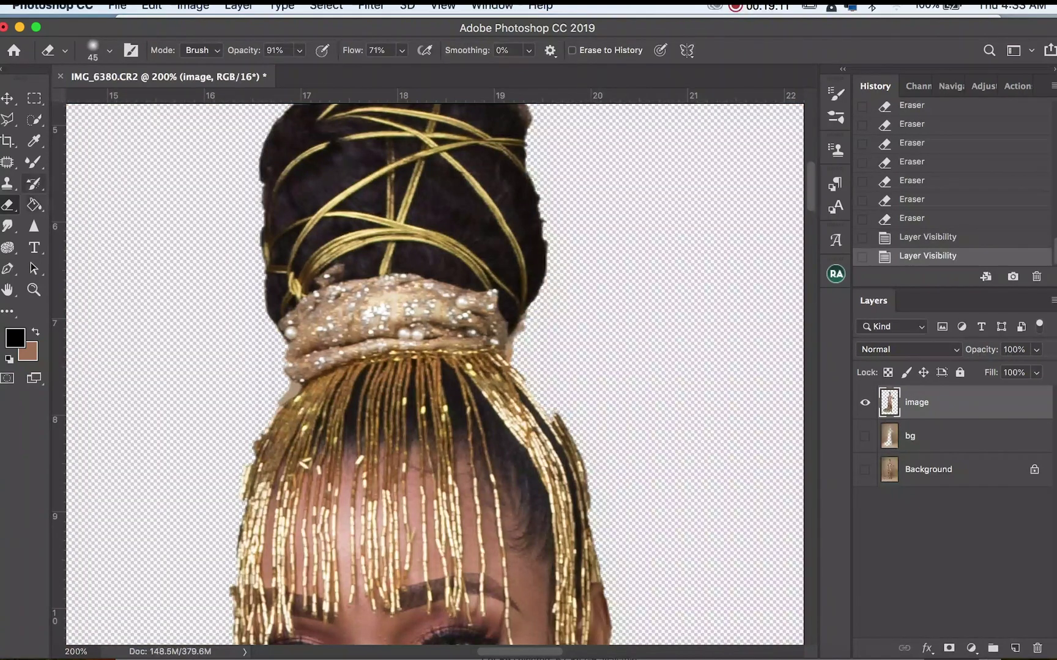
- Restore the outer edge of the beads and hair just below the headband on the image layer using a much smaller History Brush
click(33, 183)
key(bracketleft)
key(bracketleft)
key(bracketleft)
key(bracketleft)
key(bracketleft)
key(bracketleft)
key(bracketleft)
key(bracketleft)
key(bracketleft)
key(bracketleft)
key(bracketleft)
key(bracketleft)
key(bracketleft)
key(bracketleft)
drag(551, 407, 532, 382)
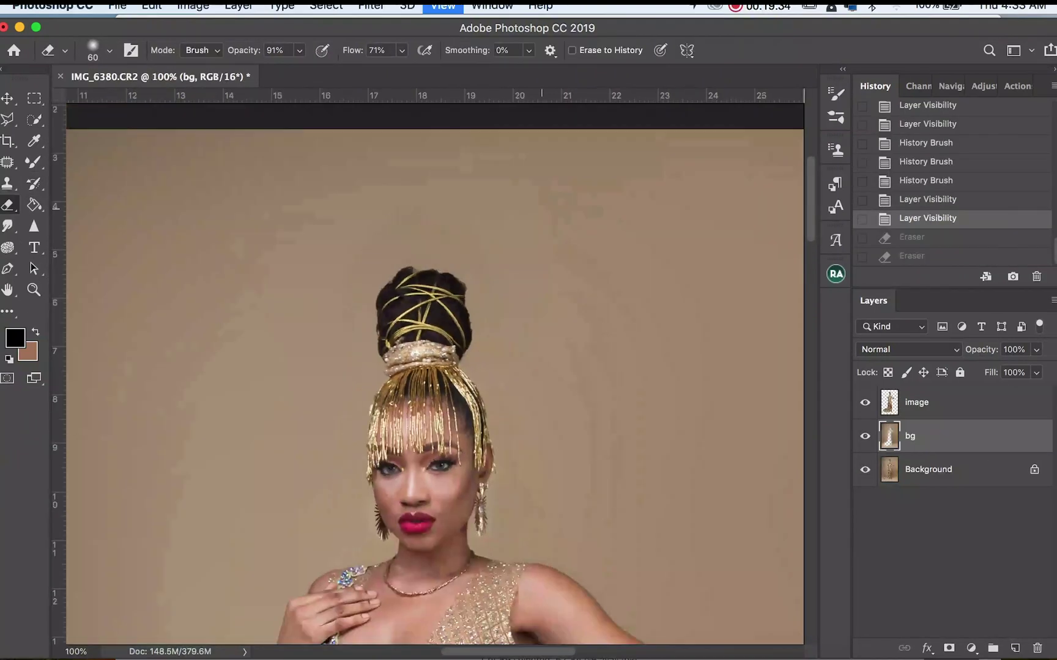
- Erase the bg layer around the top and both sides of the hair bun with the Eraser at sizes 80 to 100
key(super+equal)
key(super+equal)
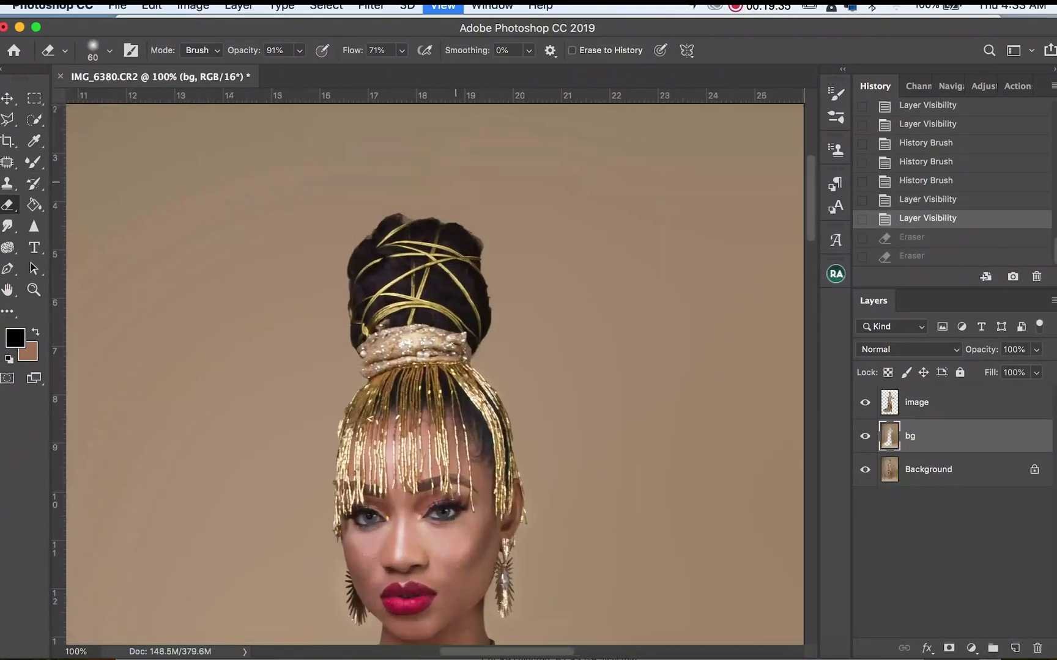
key(super+equal)
key(super+minus)
key(bracketright)
key(bracketright)
key(bracketright)
drag(450, 228, 392, 219)
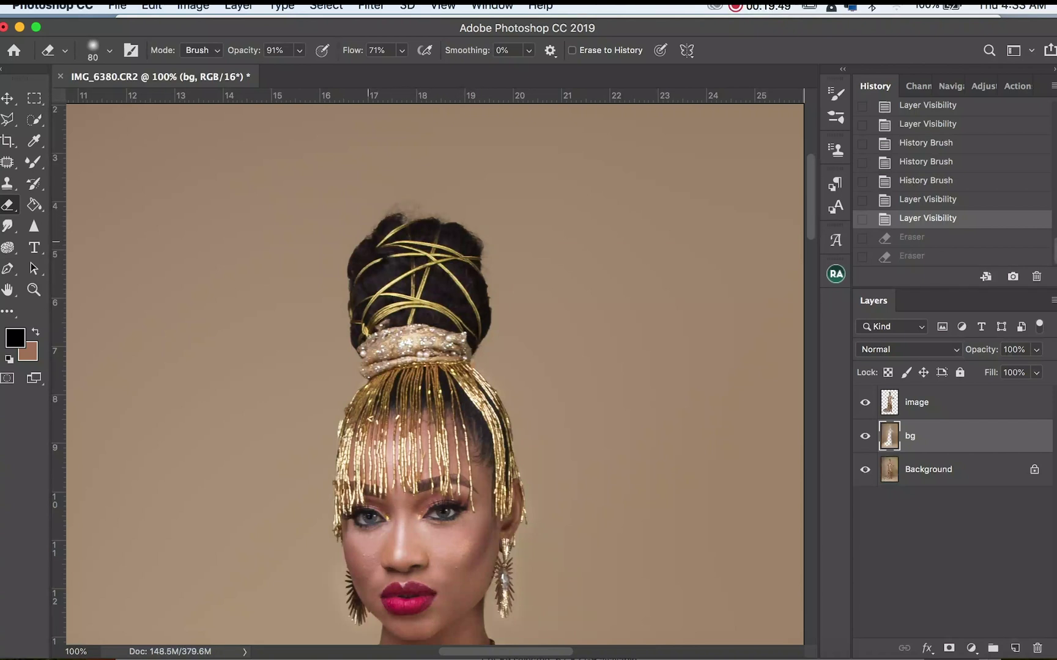
drag(354, 298, 361, 313)
mouse_move(360, 257)
mouse_down()
mouse_move(360, 244)
mouse_move(419, 214)
mouse_up()
mouse_move(477, 232)
mouse_down()
mouse_move(479, 325)
mouse_move(487, 312)
mouse_up()
key(])
- Make the image layer active and erase the rough edge where the dress meets the underarm with the Eraser at size 35
key(ctrl+minus)
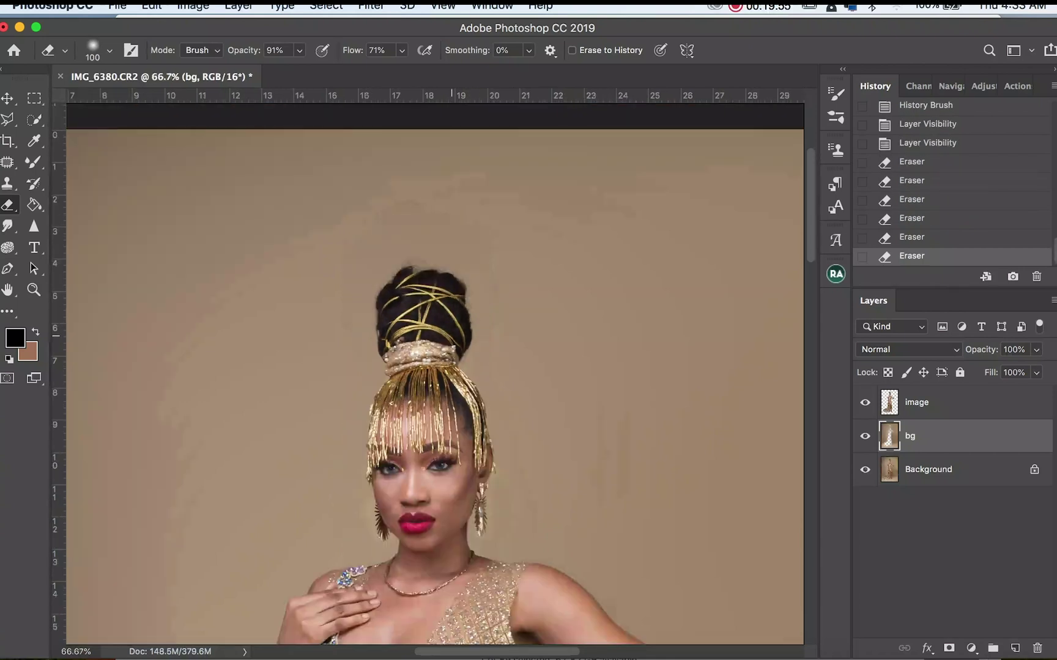
key(super+minus)
scroll(435, 374, down, 10)
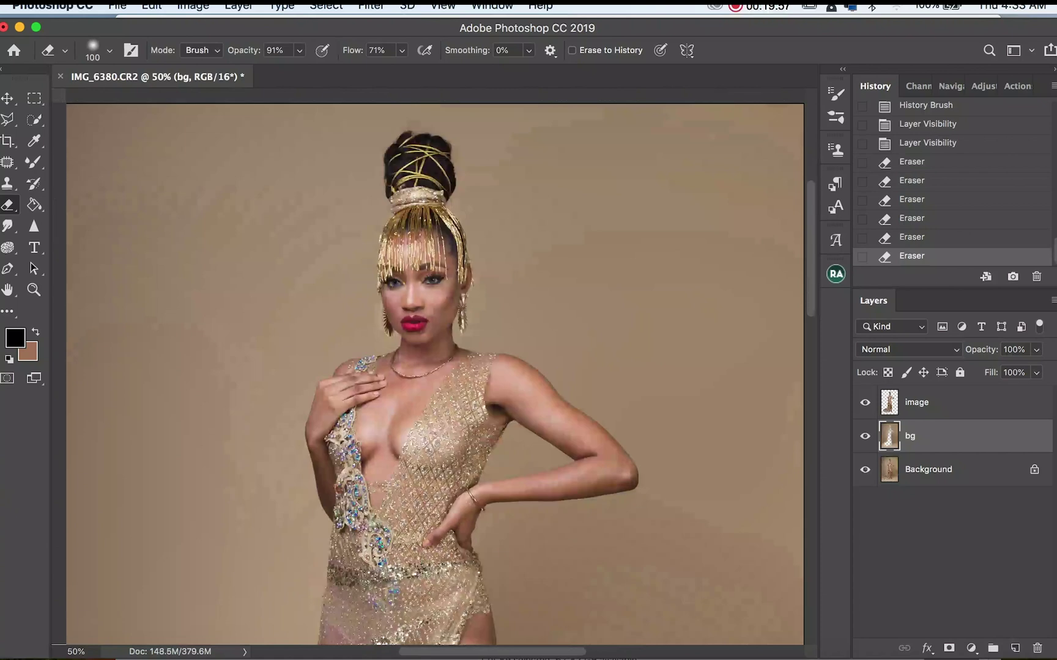
key(super+plus)
key(super+plus)
key(bracketleft)
key(bracketleft)
key(bracketleft)
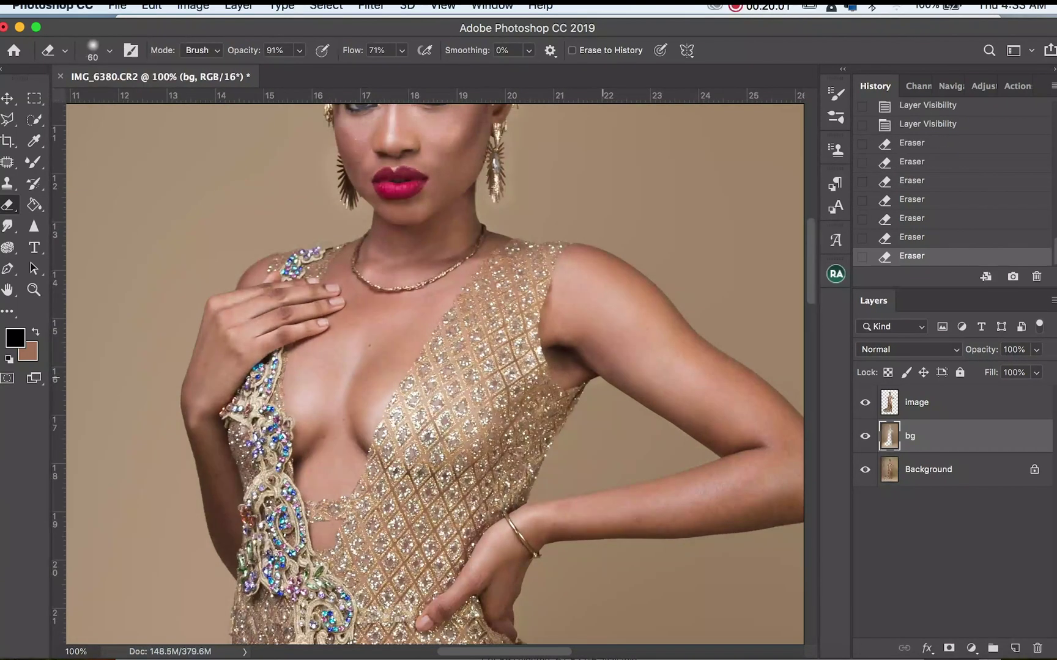
key(super+plus)
scroll(435, 373, right, 10)
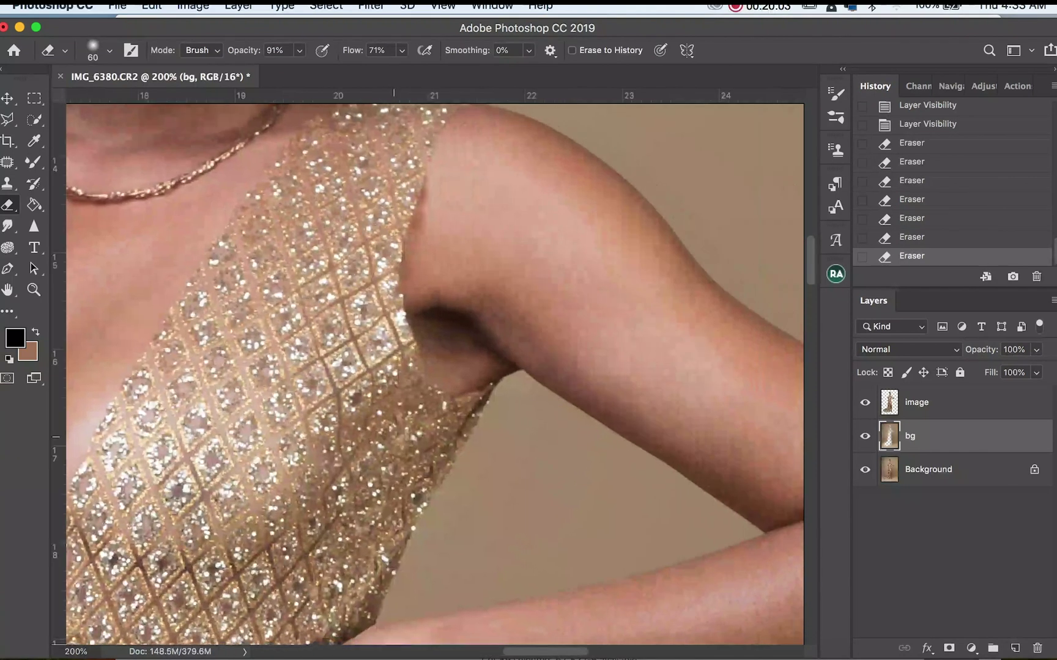
key(alt+bracketright)
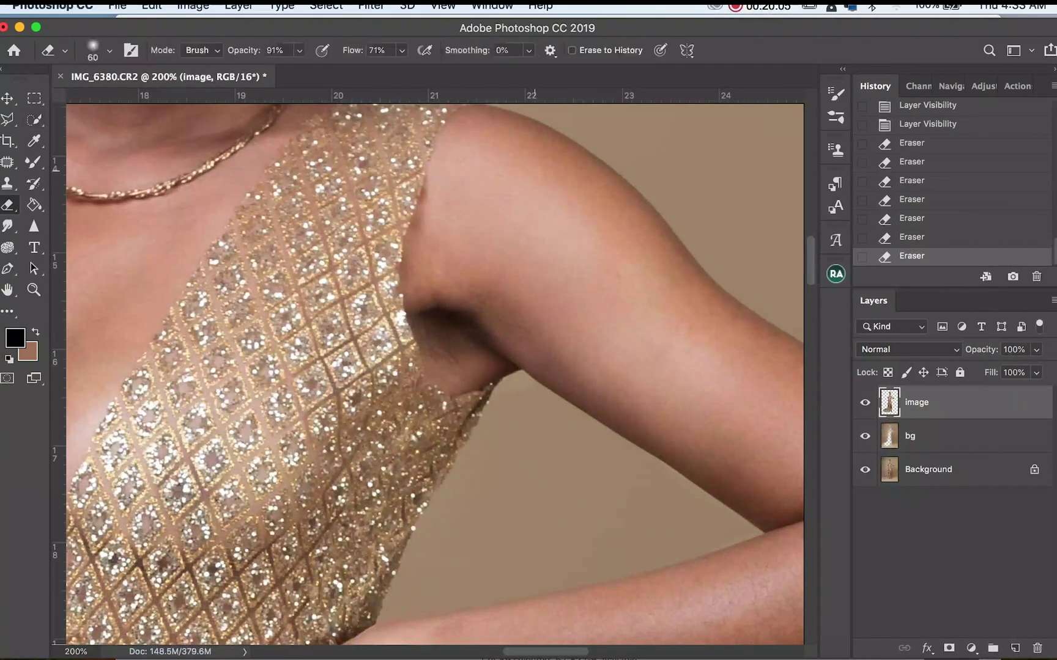
key(bracketleft)
key(bracketleft)
click(509, 398)
- Make the bg layer active and erase it over the smaller toes with the Eraser at size 45 to bring back their nails
key(super+minus)
key(super+minus)
key(super+minus)
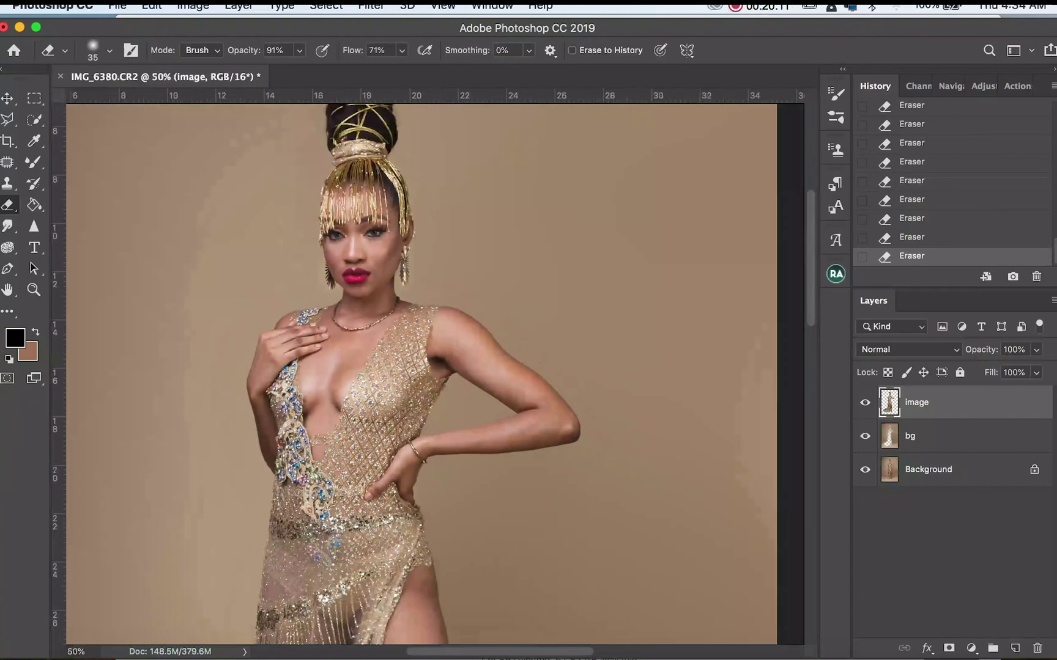
key(alt+bracketleft)
key(super+plus)
key(super+plus)
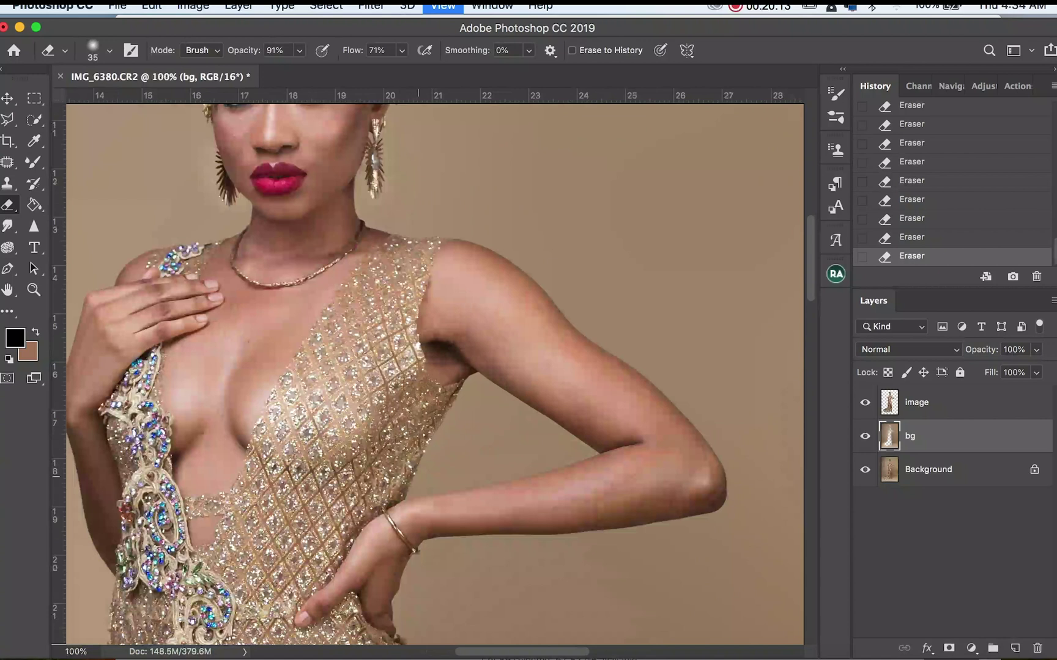
scroll(435, 374, down, 10)
scroll(435, 374, down, 10)
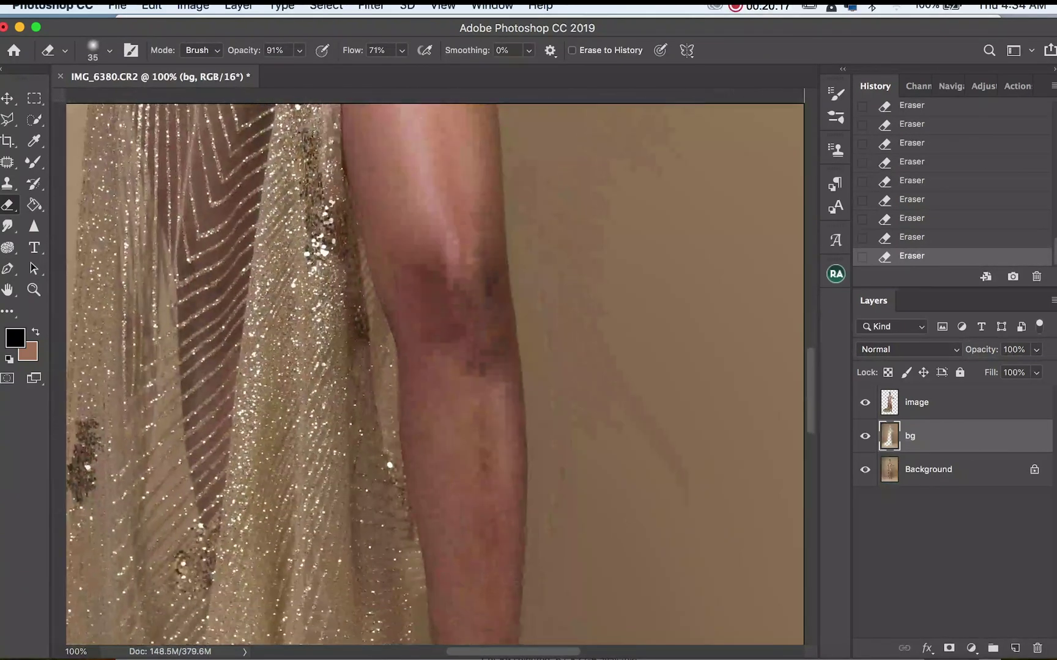
scroll(435, 374, down, 10)
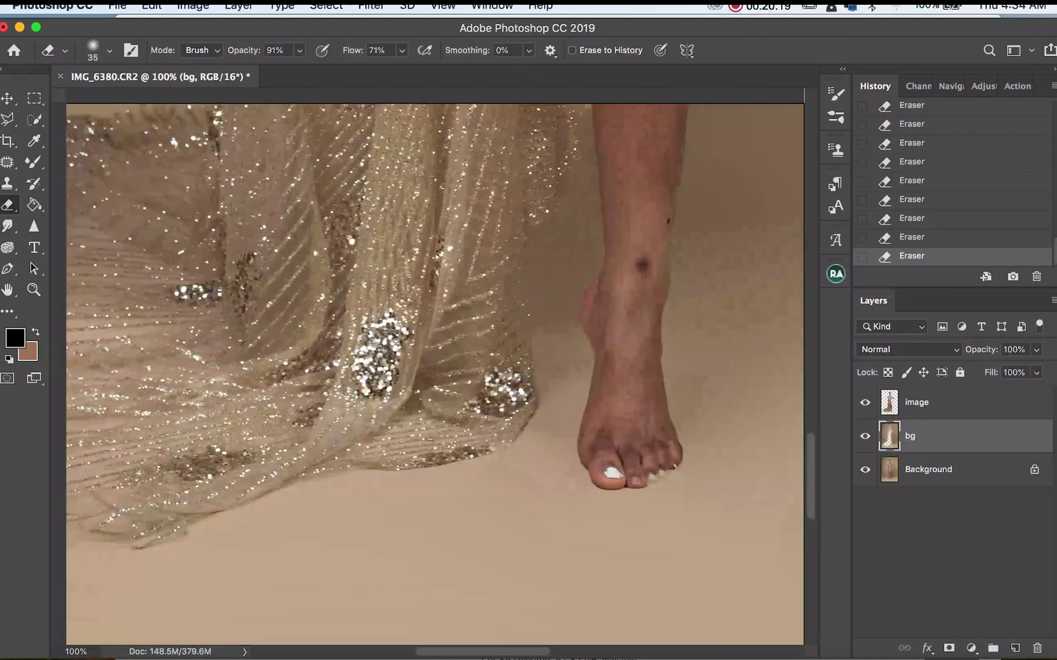
key(super+equal)
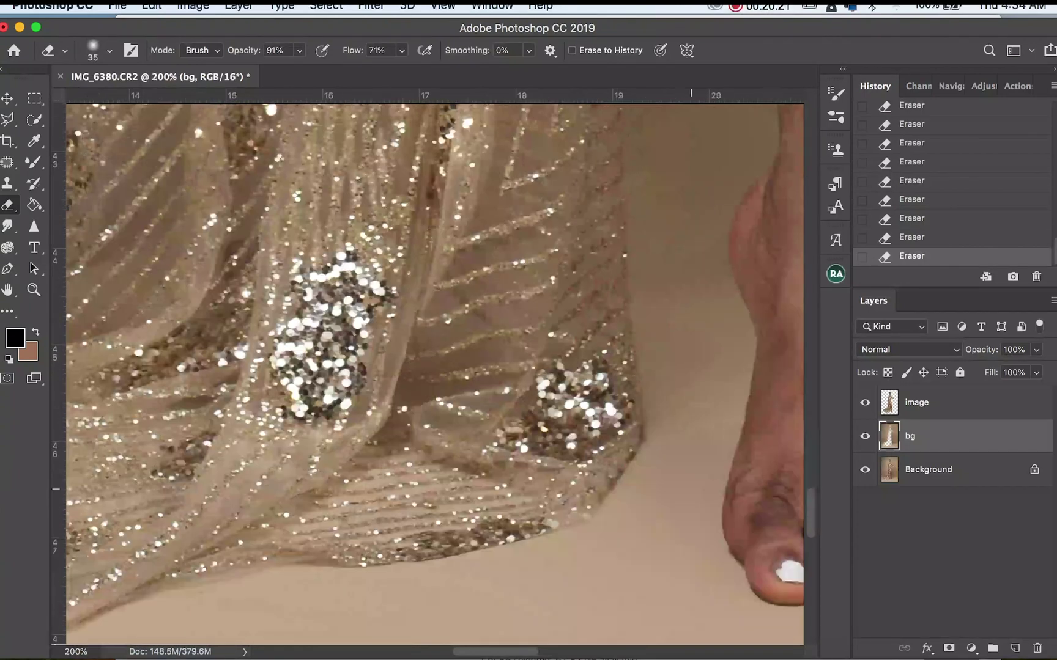
scroll(434, 374, right, 5)
scroll(435, 373, down, 3)
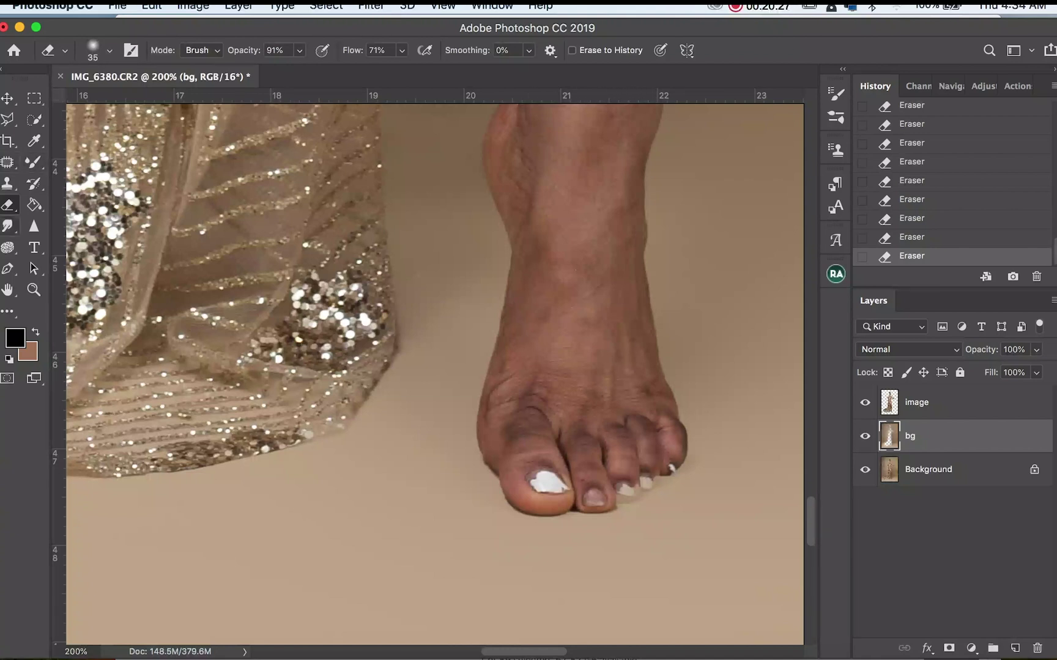
key(])
drag(659, 479, 632, 487)
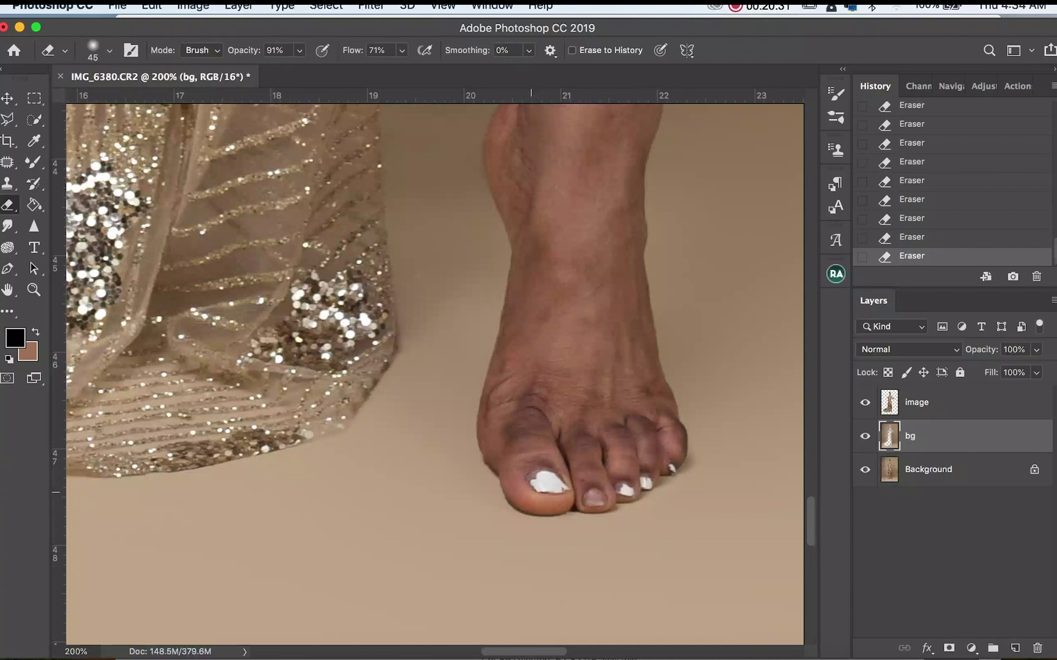
- Erase the bg layer beside the bare foot with the Eraser enlarged to size 400 to bring back its floor shadow
key(super+minus)
key(bracketright)
key(bracketright)
key(super+minus)
key(super+minus)
key(super+minus)
key(super+minus)
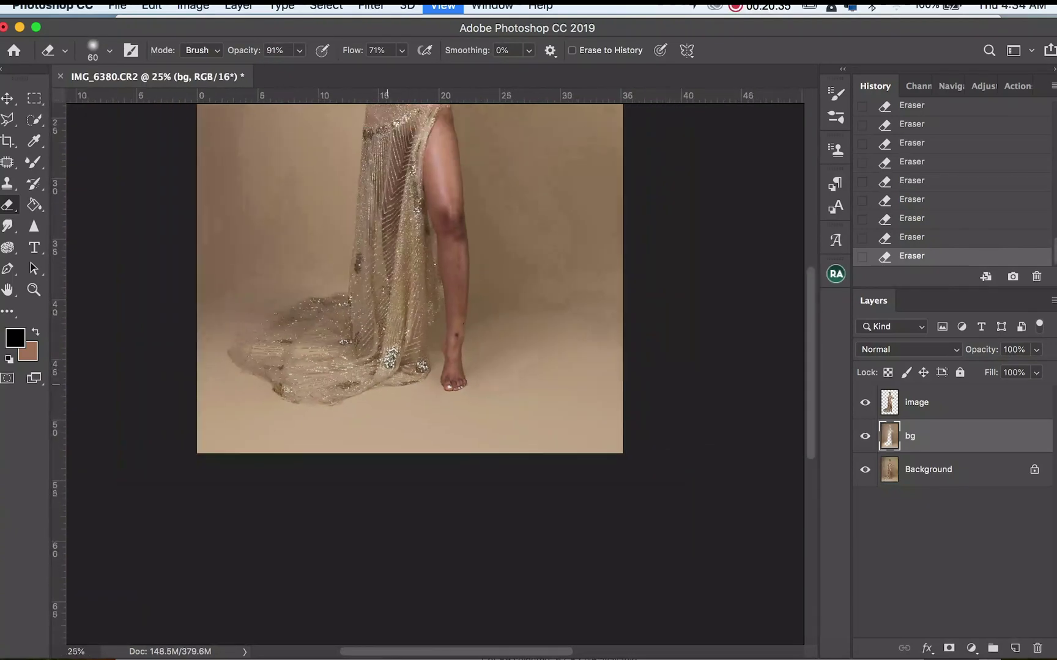
key(super+minus)
key(super+plus)
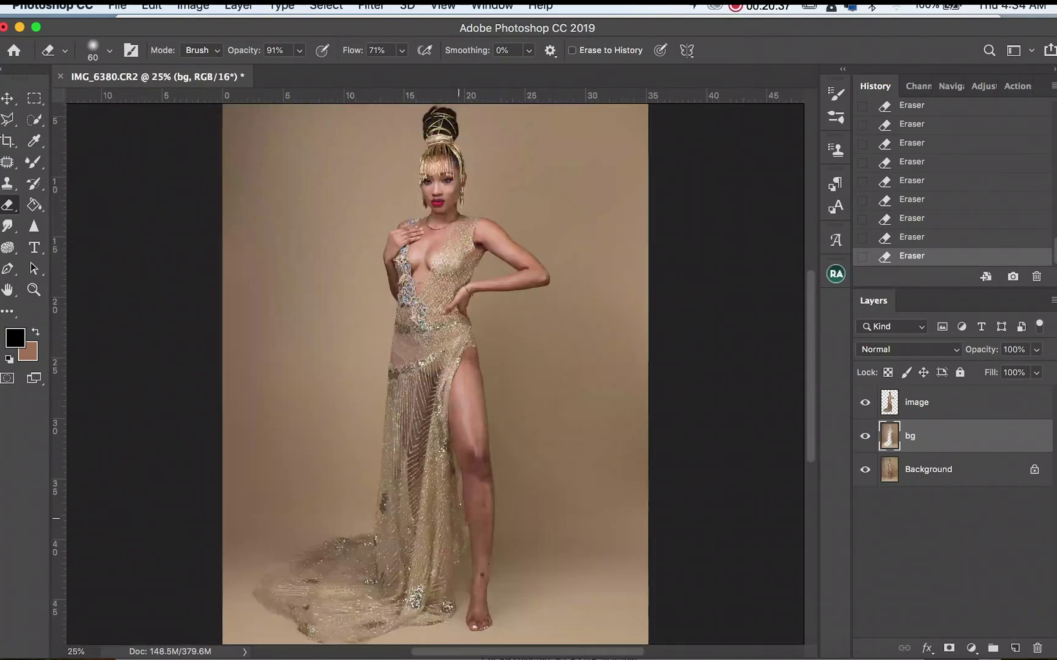
scroll(434, 373, down, 4)
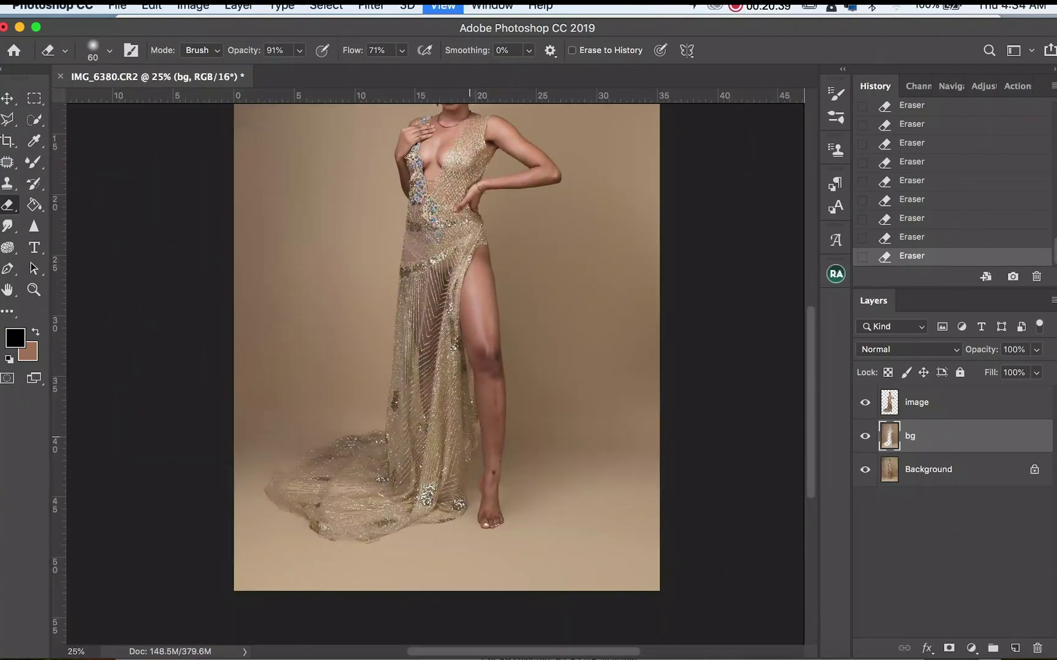
key(super+plus)
key(bracketright)
key(bracketright)
key(bracketright)
key(bracketright)
key(bracketright)
key(bracketright)
key(bracketright)
key(bracketright)
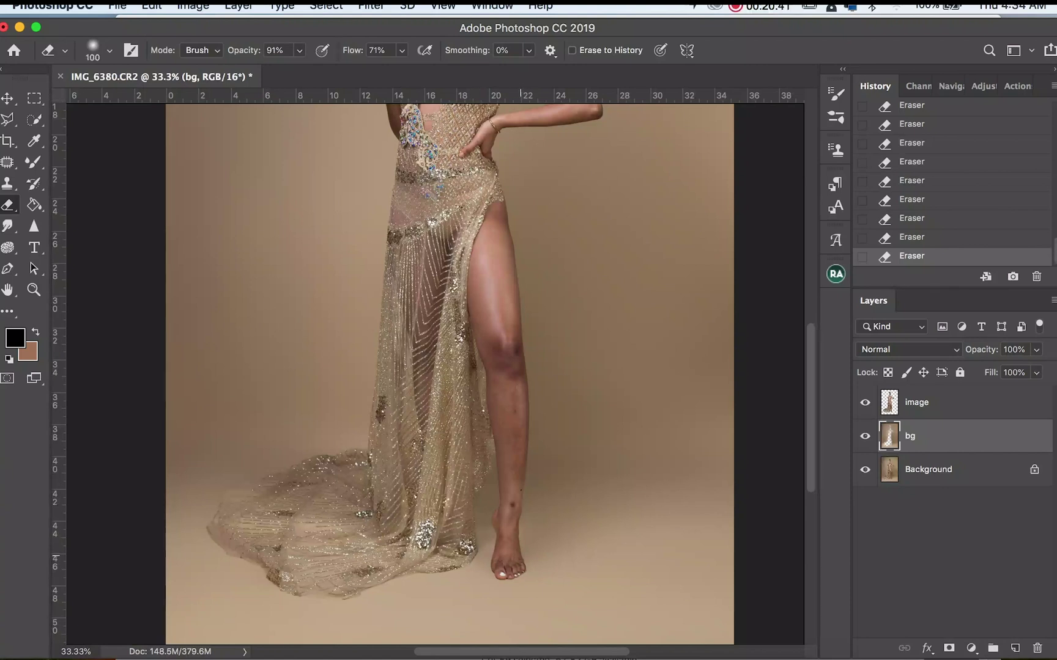
key(super+plus)
key(super+minus)
key(super+plus)
drag(535, 600, 504, 462)
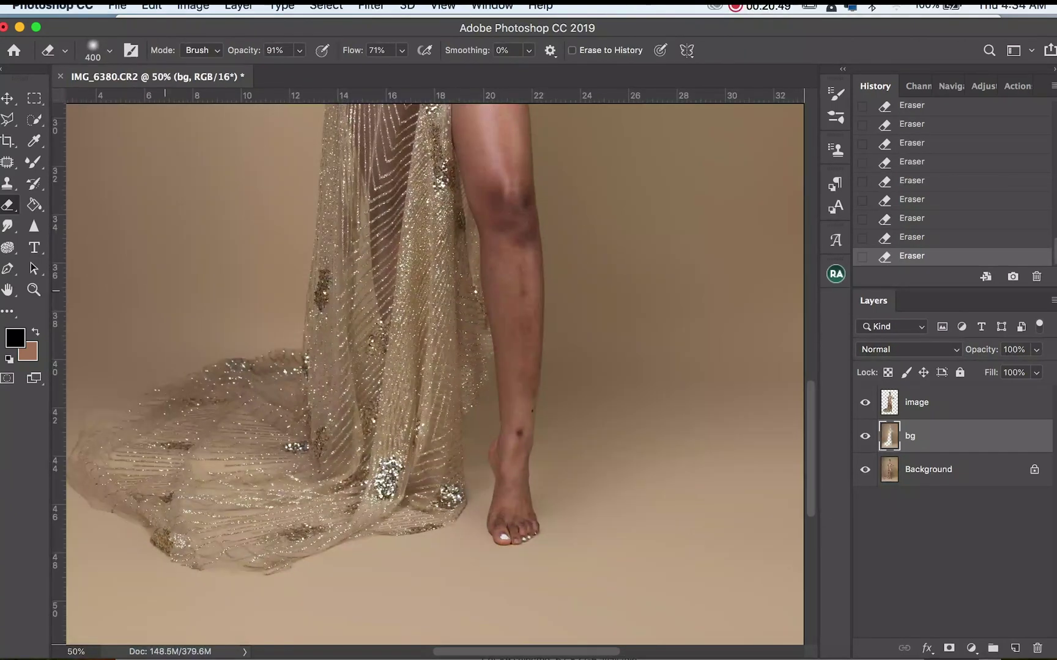
- Erase the bg layer along the gown's lower hem at Eraser sizes 300 to 400 to recover the original floor shading
key(bracketright)
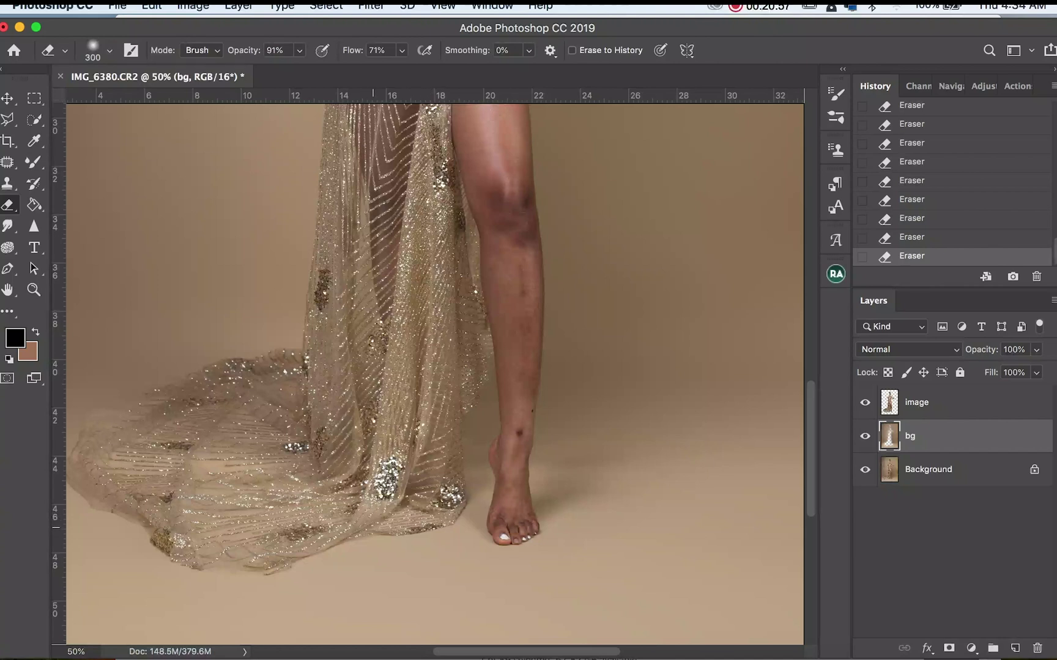
drag(336, 539, 432, 509)
key(bracketleft)
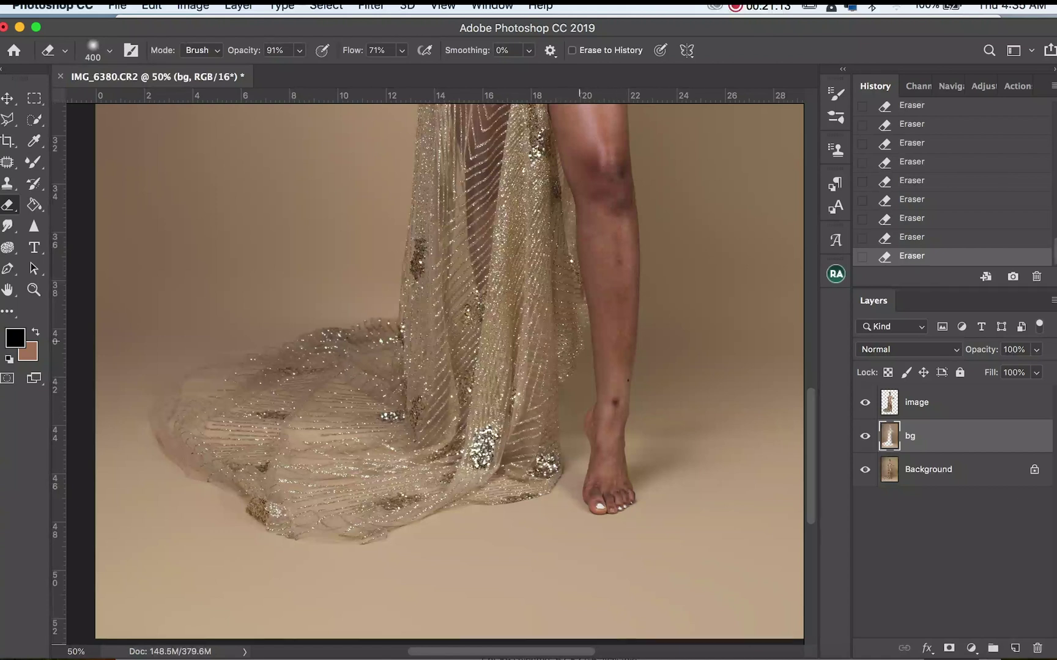
- Examine the figure's edges from the skirt up to the face and reduce the Eraser to size 70, ending with an overall check
scroll(450, 367, up, 5)
key(super+minus)
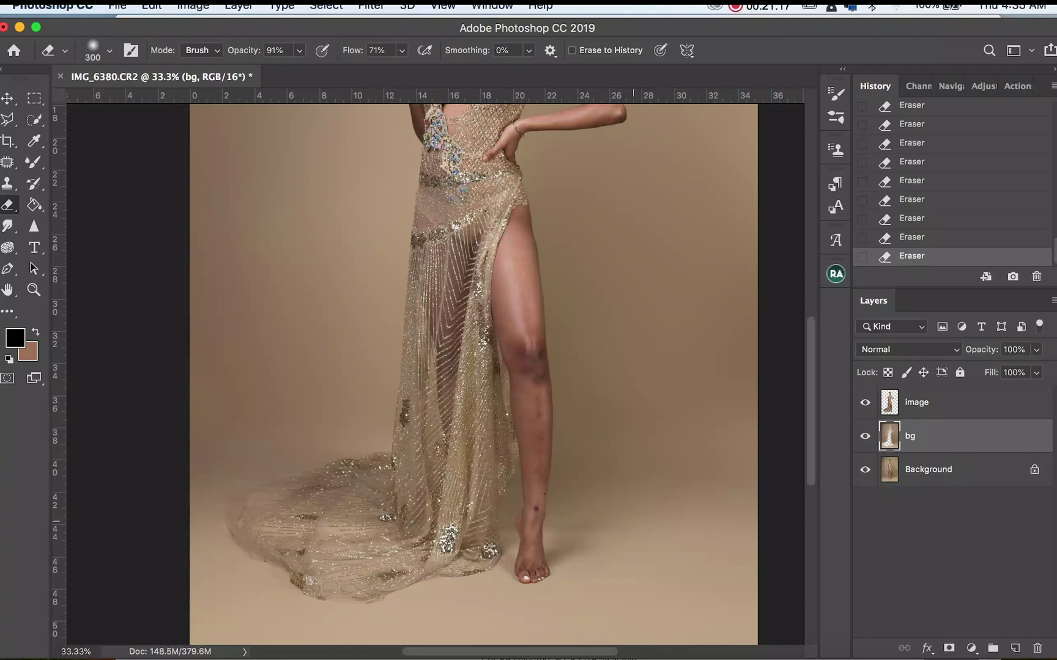
key(super+plus)
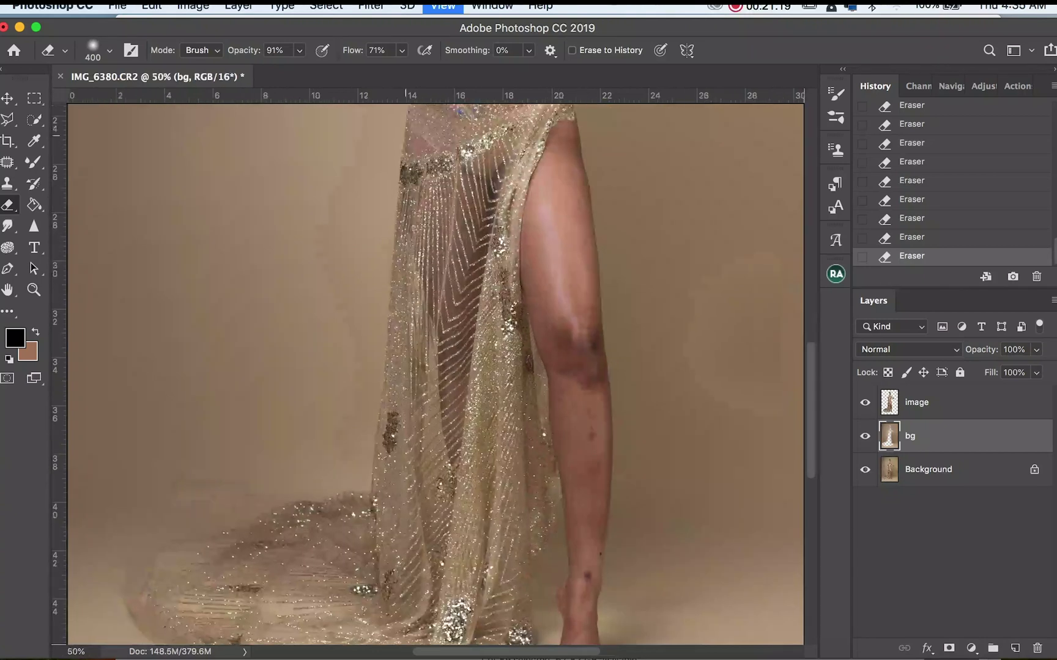
scroll(550, 422, up, 5)
key(super+plus)
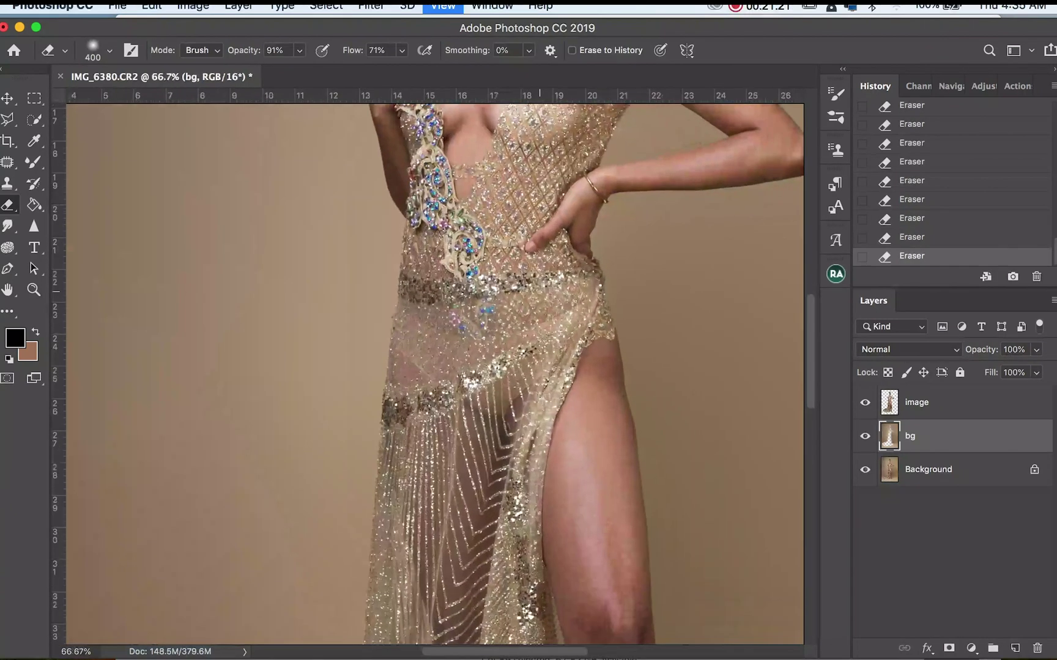
scroll(428, 373, up, 5)
key(super+plus)
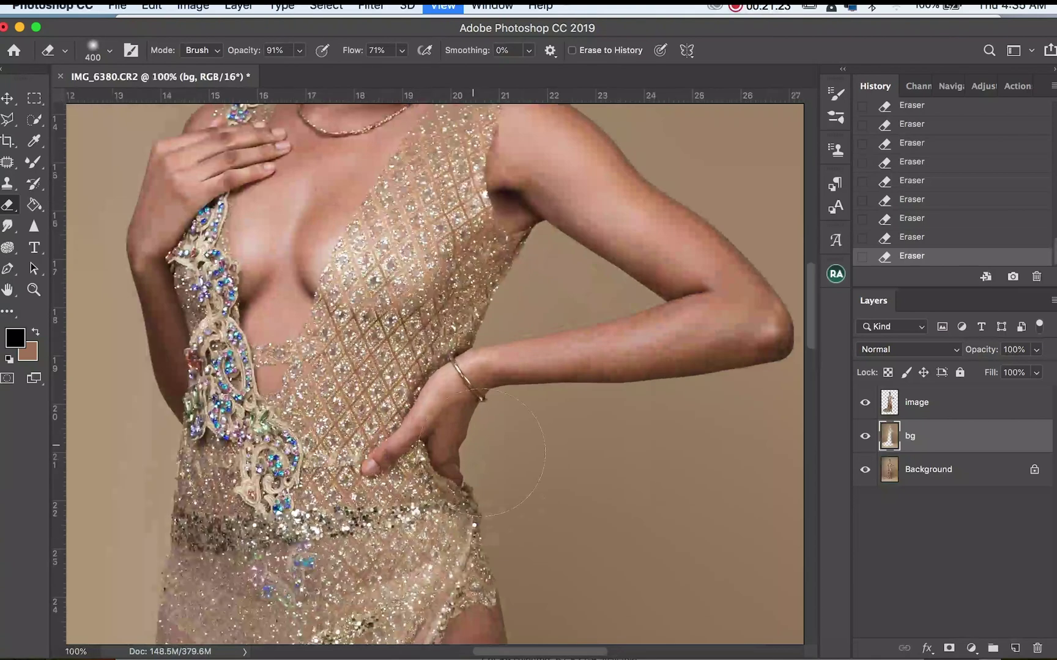
key(bracketleft)
key(bracketleft)
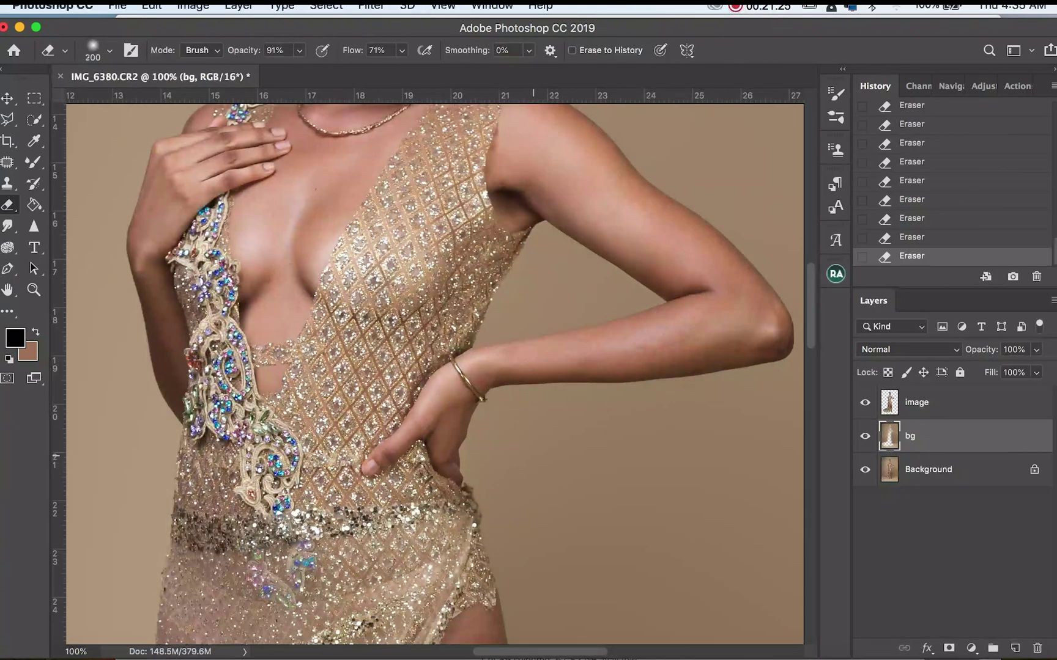
scroll(434, 373, up, 8)
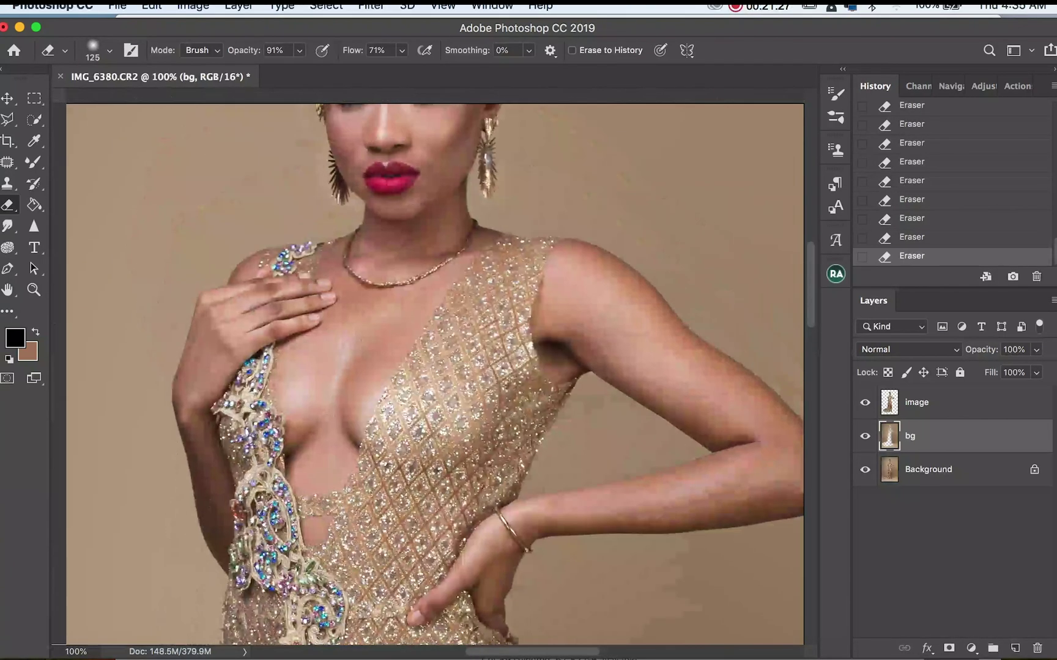
key(super+r)
key(bracketleft)
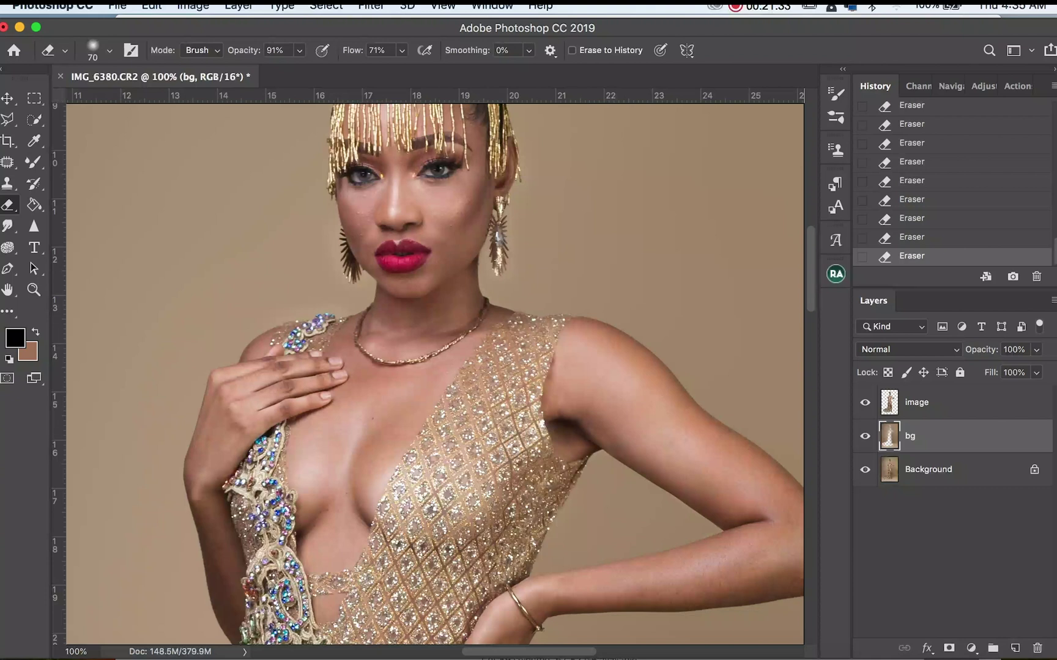
key(super+minus)
key(super+minus)
key(super+minus)
key(super+minus)
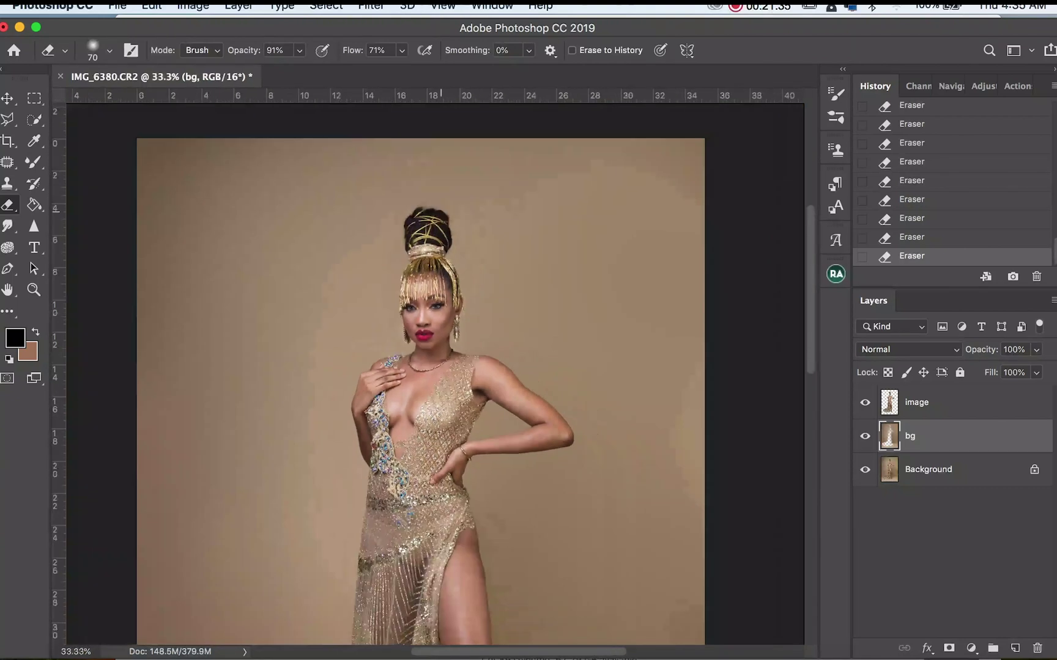
- Switch to Finder and show the WINDOW EFFECT folder with the window-light overlay images
key(super+minus)
key(super+plus)
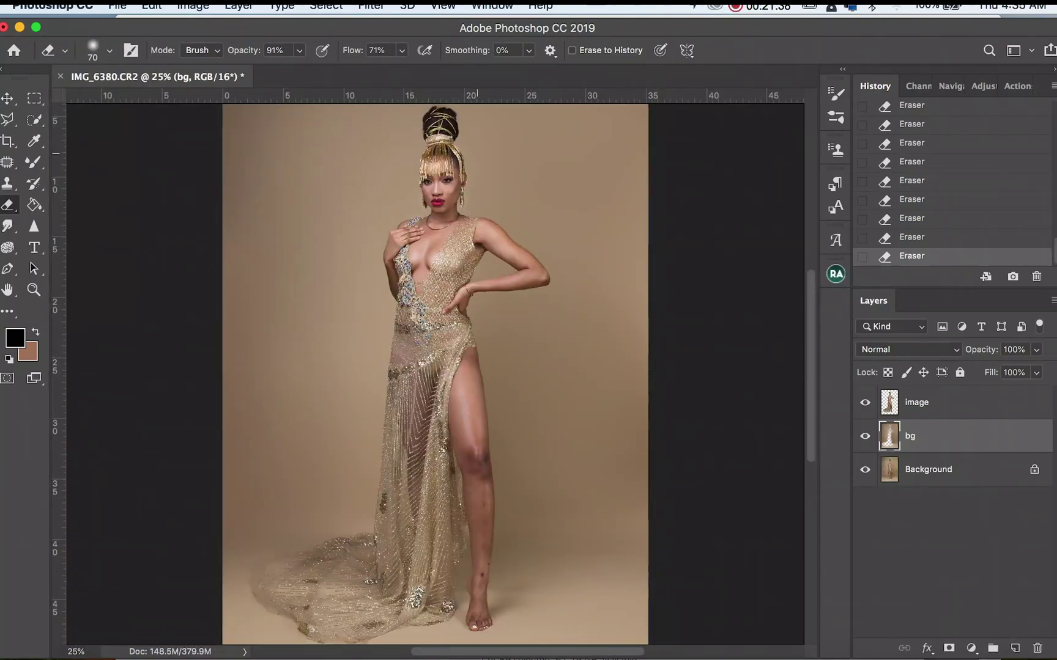
key(z)
drag(497, 366, 487, 332)
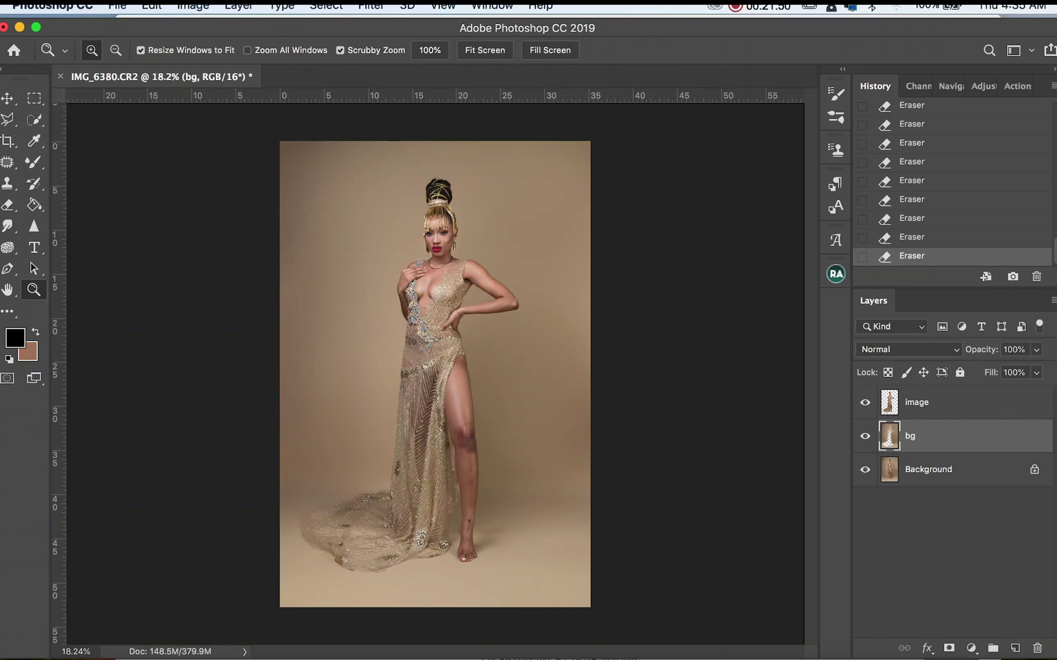
click(89, 654)
click(673, 250)
click(85, 642)
click(400, 79)
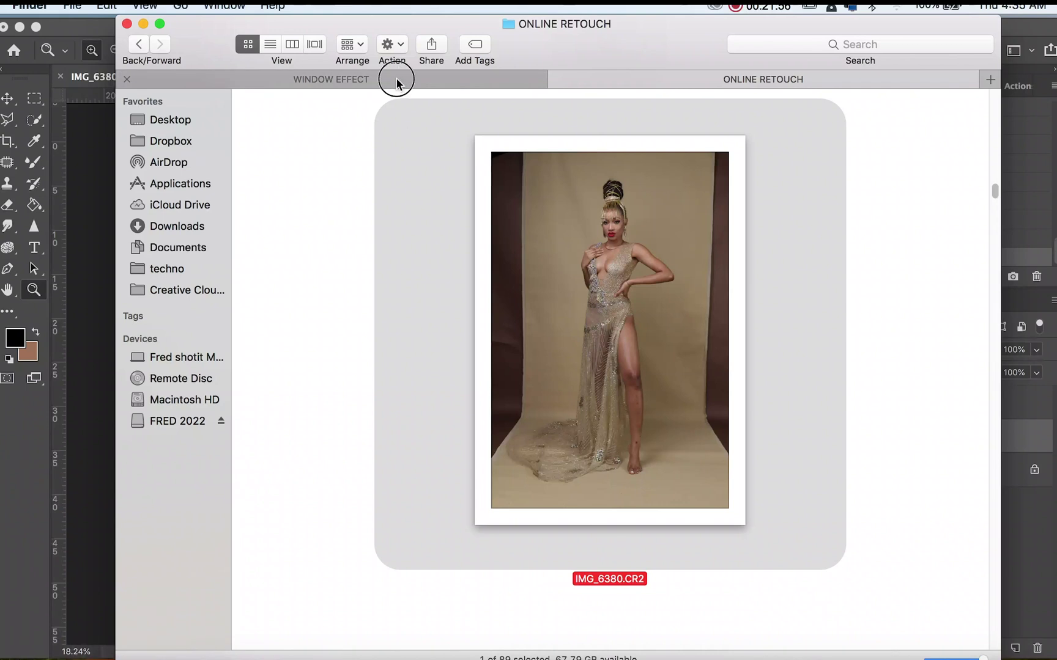
scroll(996, 247, up, 2)
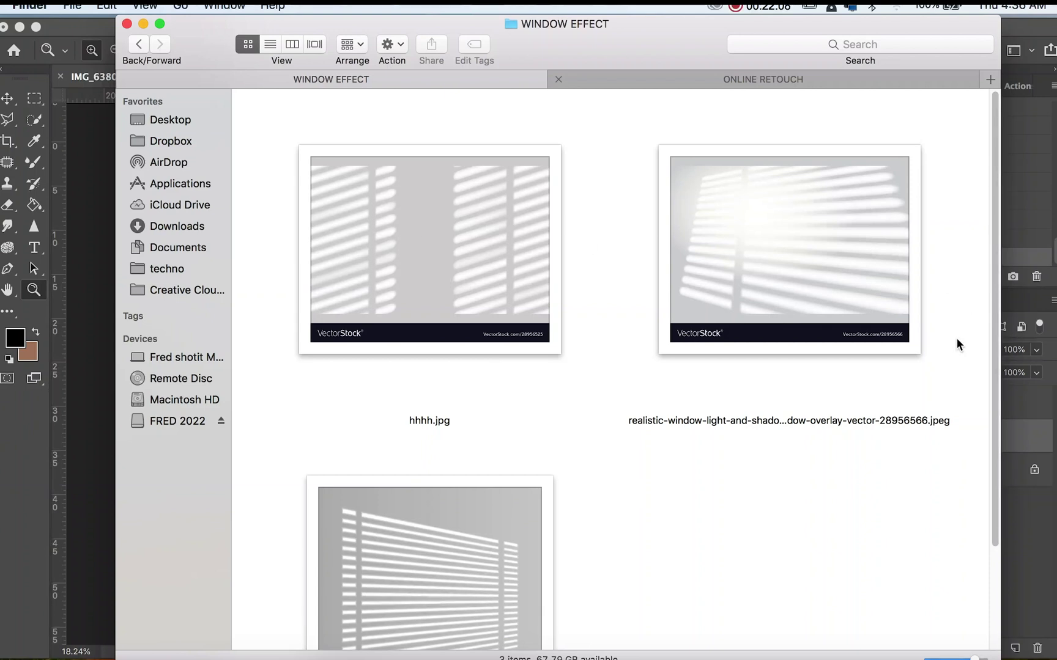
- Place the blinds image realistic-window-light-and-shadow-vector-29298987 between the image and bg layers, aligned to the canvas's upper edge
drag(997, 300, 995, 347)
drag(654, 48, 1048, 57)
drag(941, 47, 832, 30)
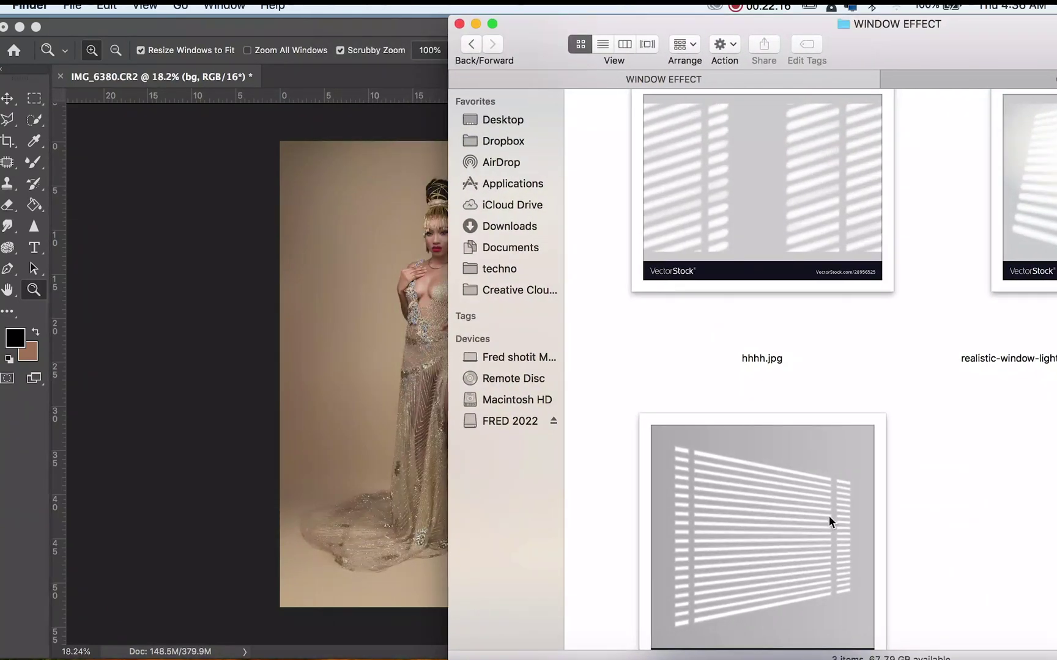
drag(826, 512, 446, 235)
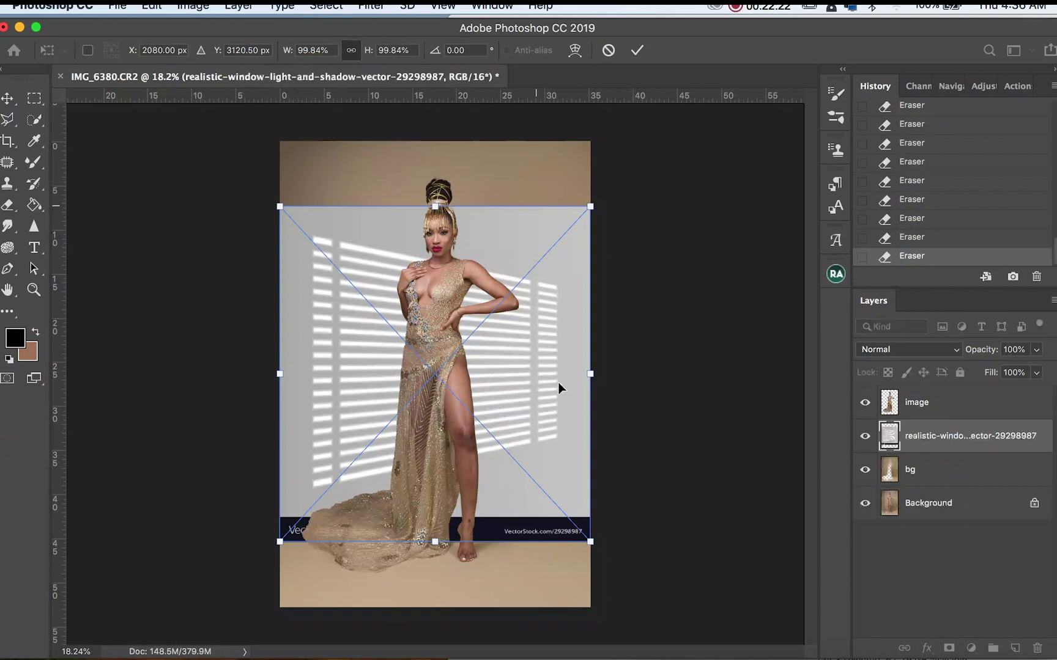
drag(559, 432, 557, 366)
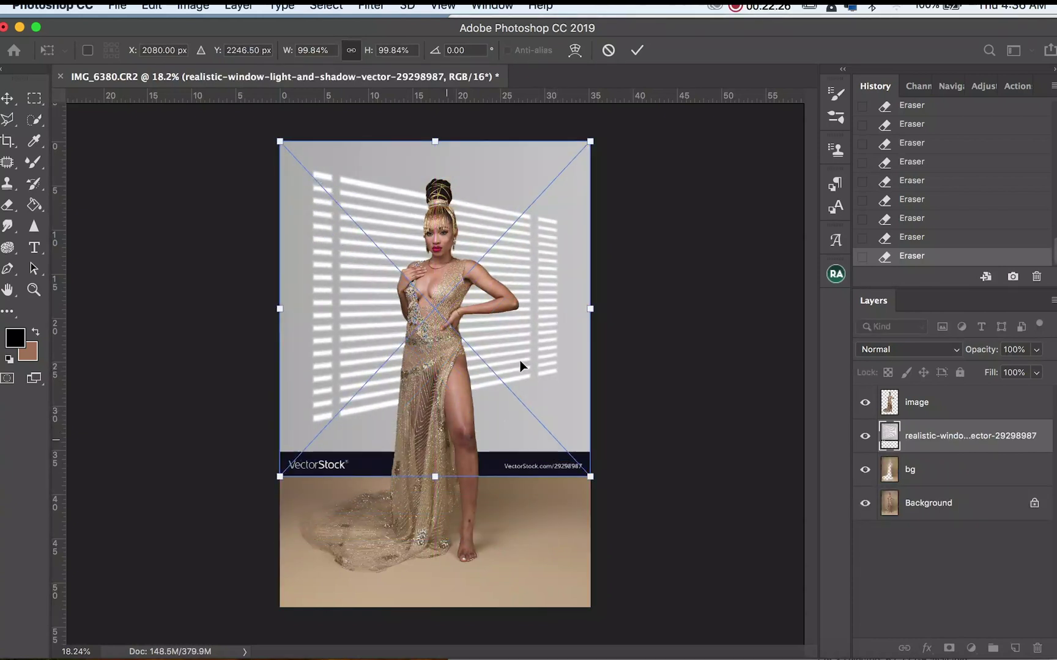
click(638, 50)
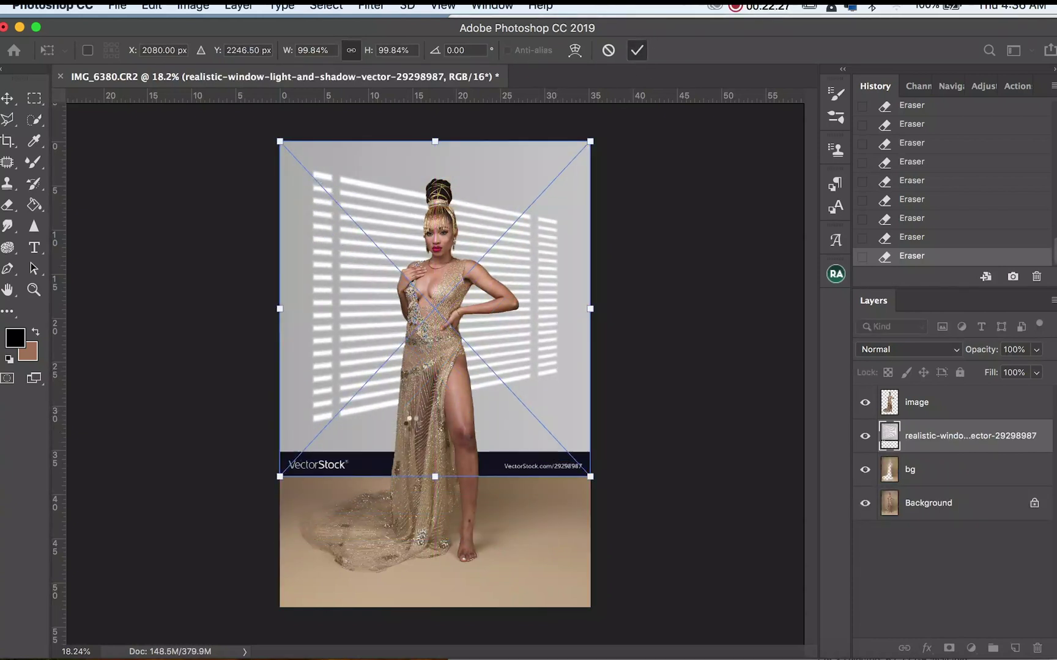
- Rasterize the blinds layer, then delete its dark VectorStock caption strip with a rectangular selection and deselect
click(34, 98)
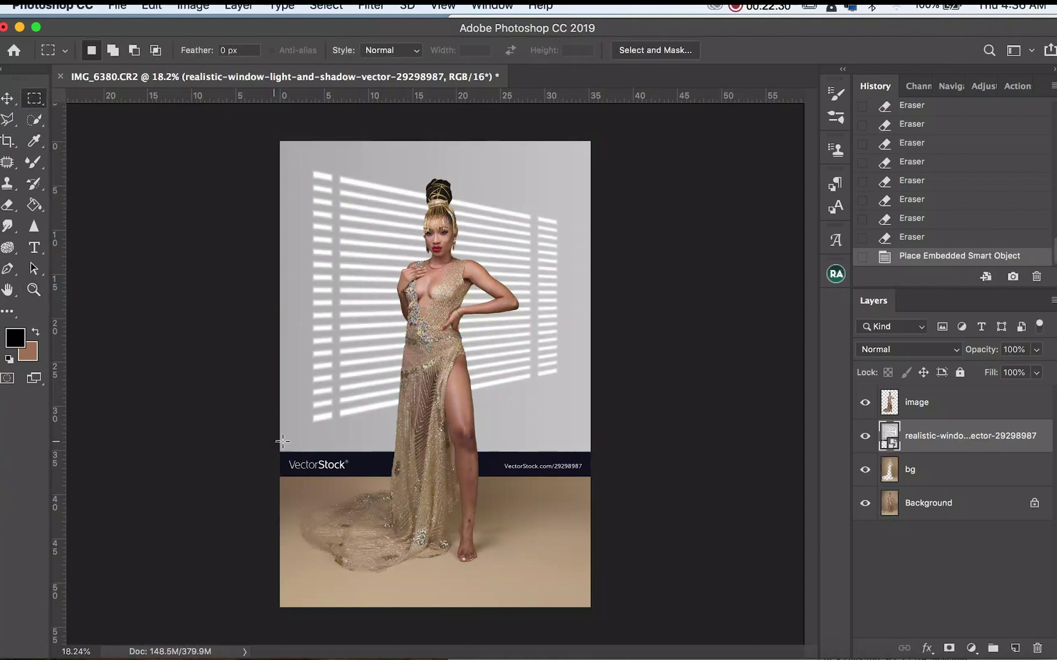
right_click(933, 440)
scroll(830, 529, down, 5)
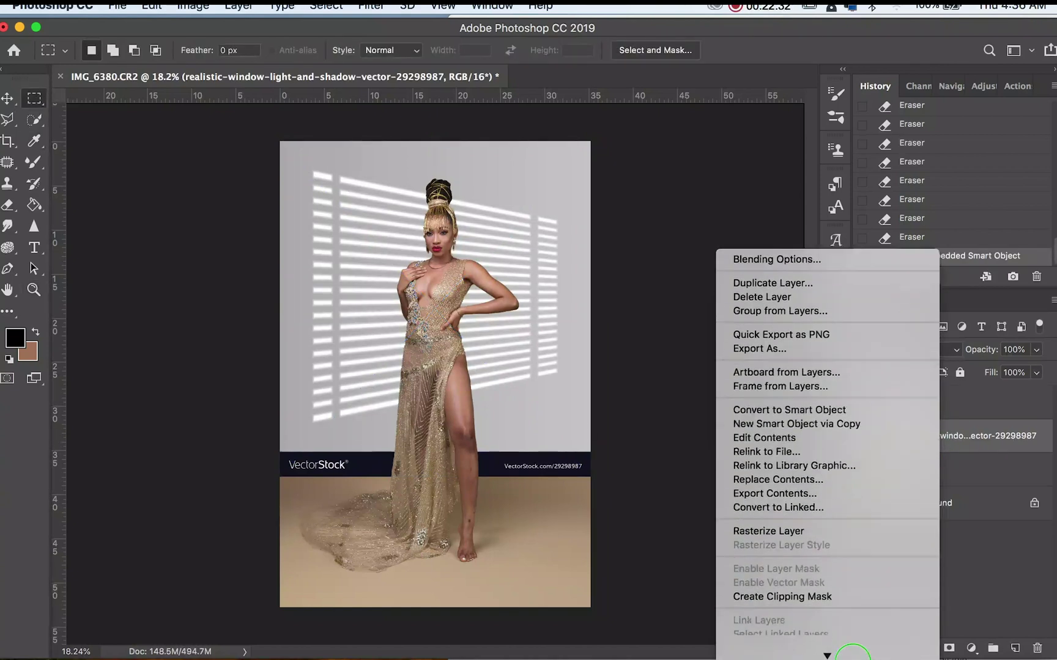
click(819, 518)
drag(262, 437, 605, 495)
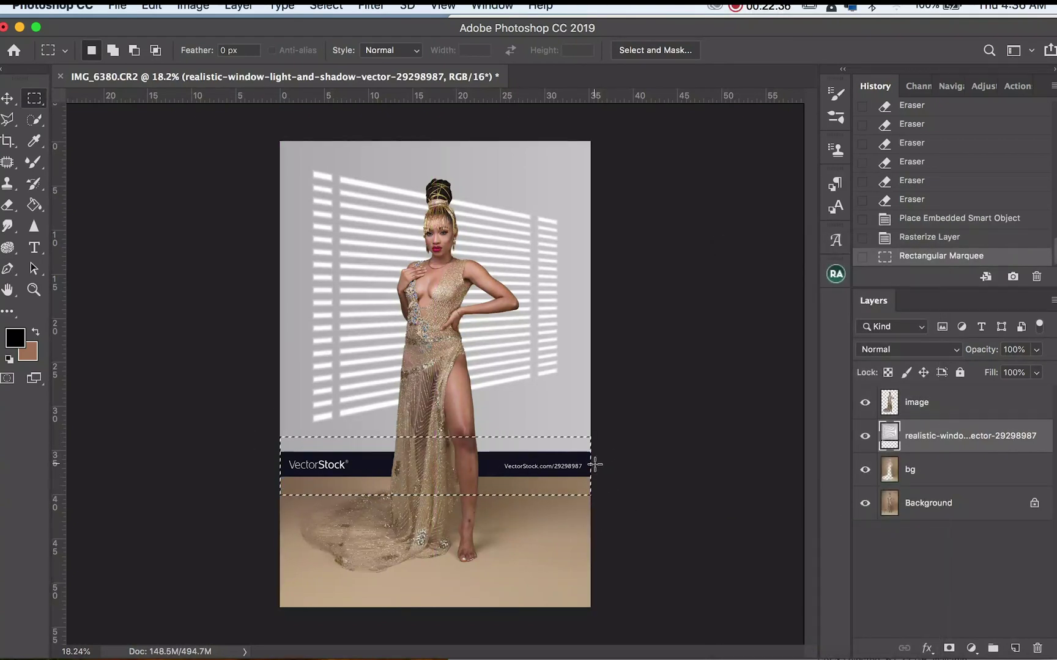
key(Delete)
click(581, 375)
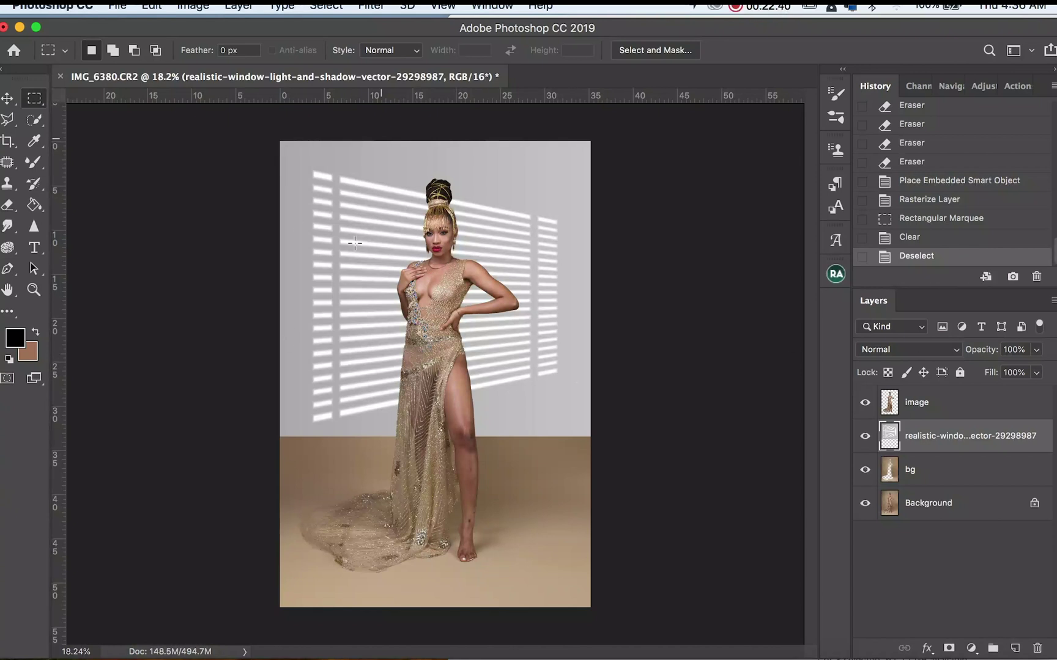
- Set the blinds layer's blend mode to Multiply
drag(914, 435, 915, 408)
click(921, 406)
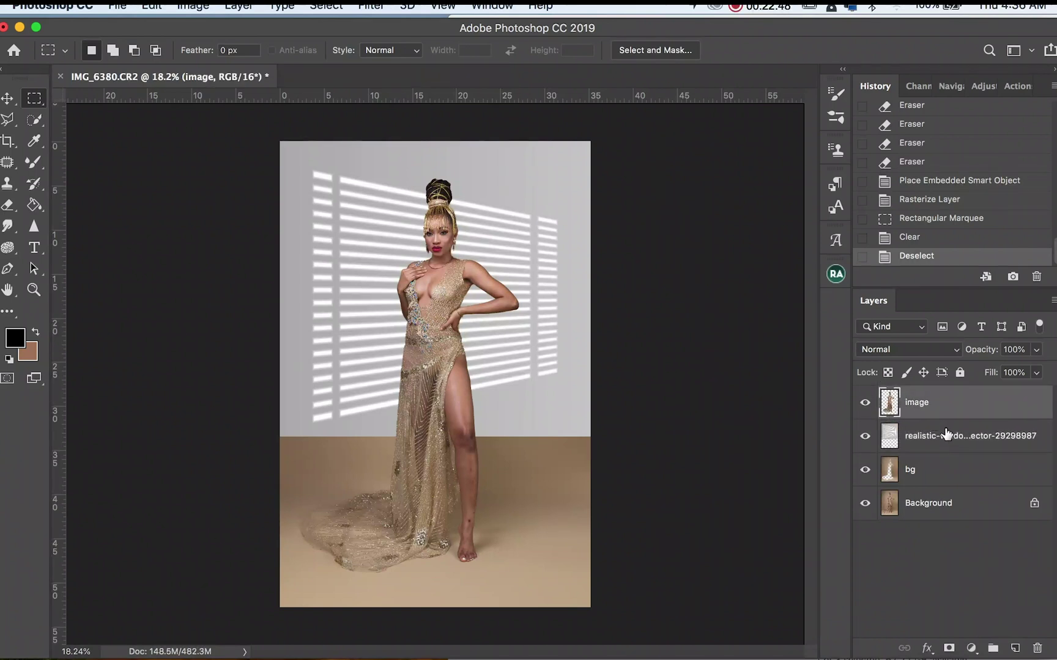
click(957, 438)
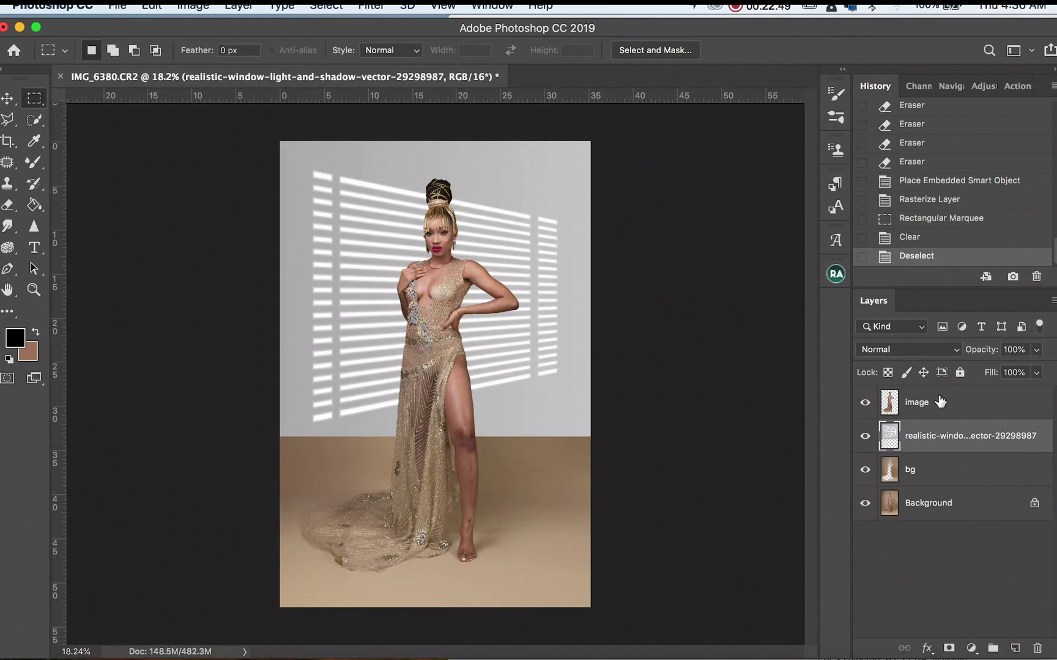
click(908, 349)
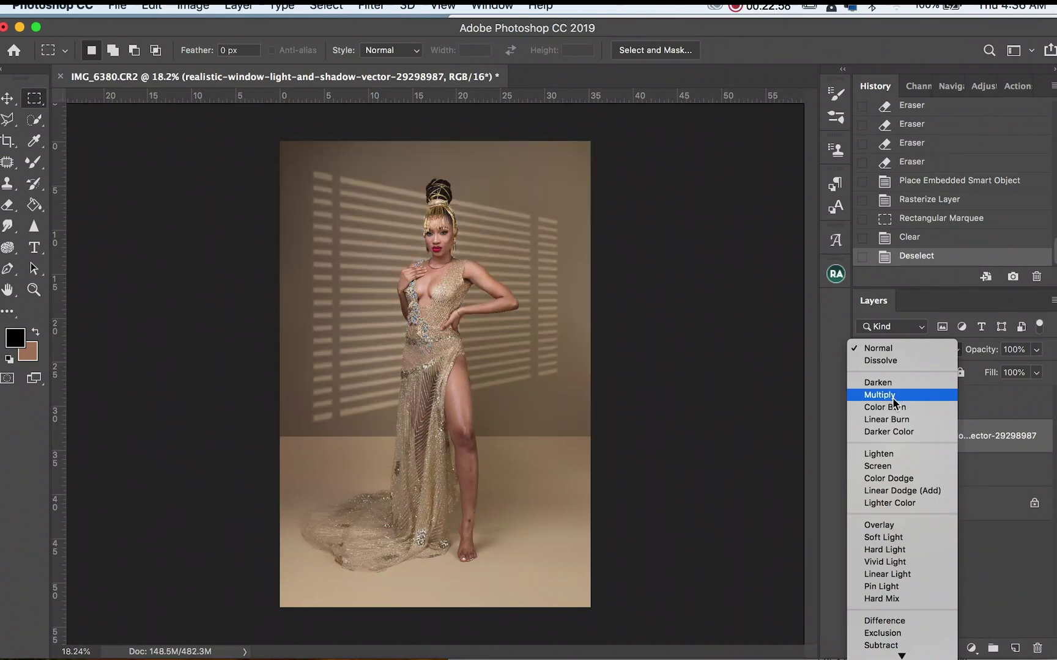
click(894, 396)
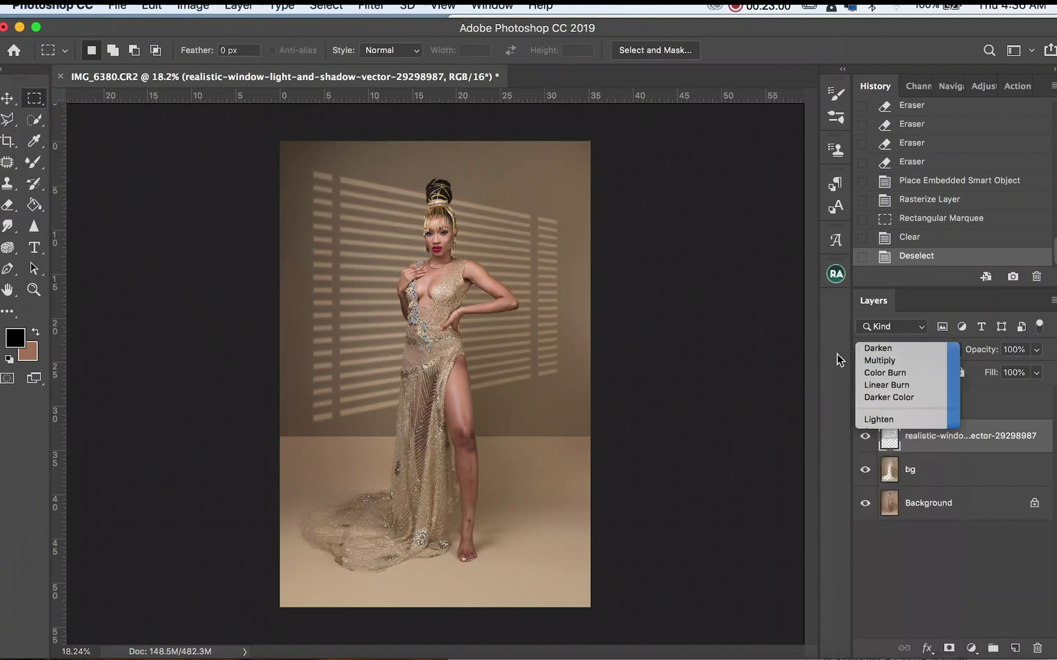
- Scale the blinds layer to about 134% and reposition it so the light stripes run off the backdrop's left edge
click(8, 98)
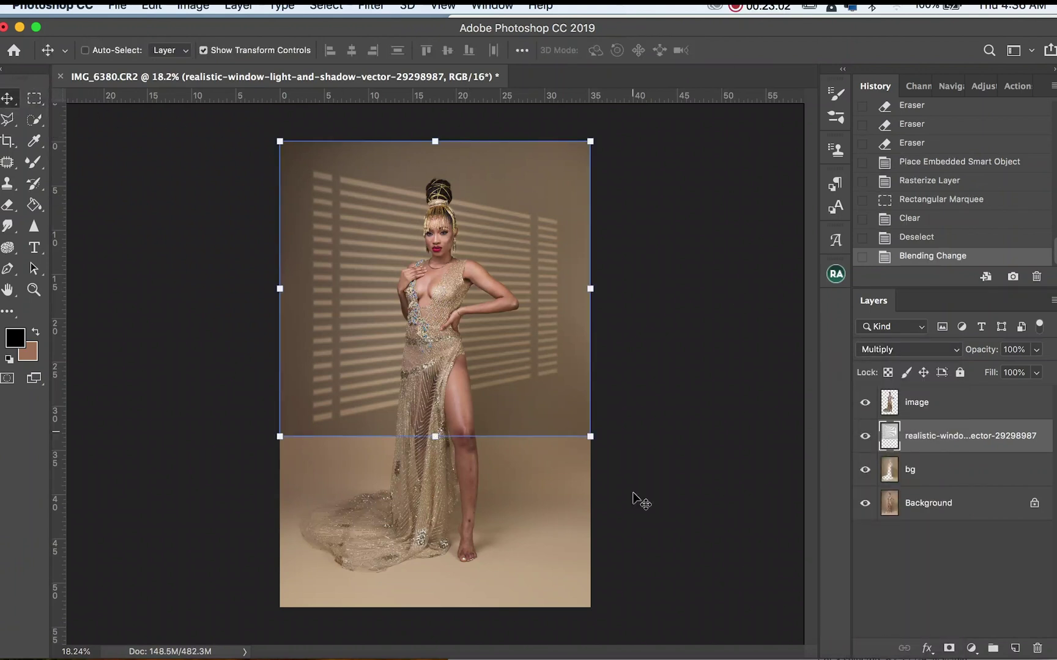
click(626, 468)
drag(593, 439, 660, 500)
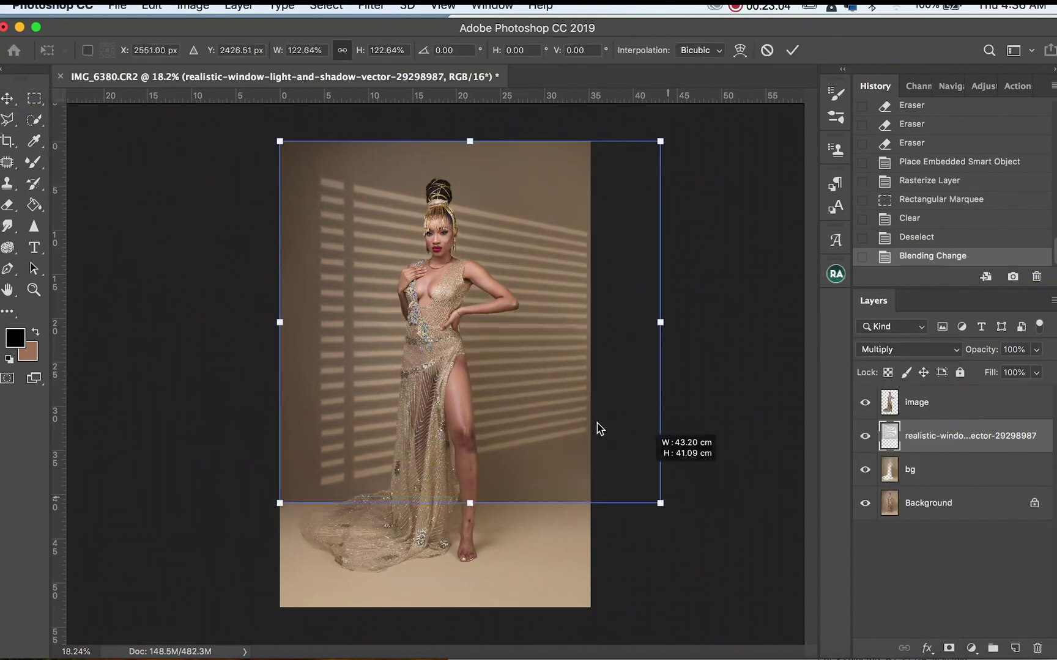
drag(517, 326, 476, 276)
drag(601, 439, 638, 471)
drag(524, 327, 501, 322)
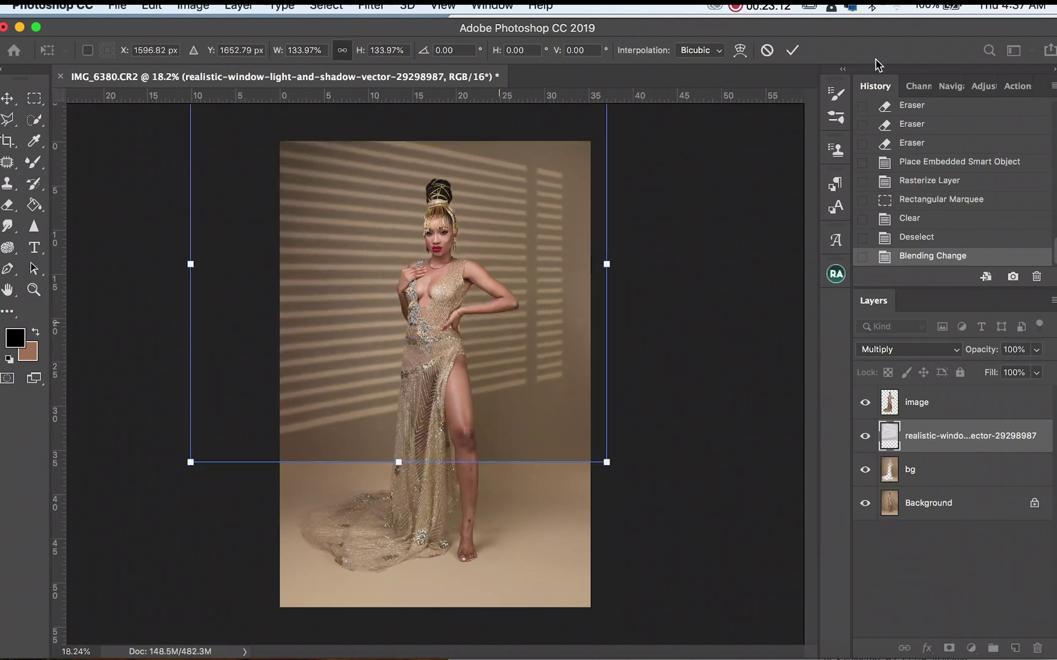
click(792, 50)
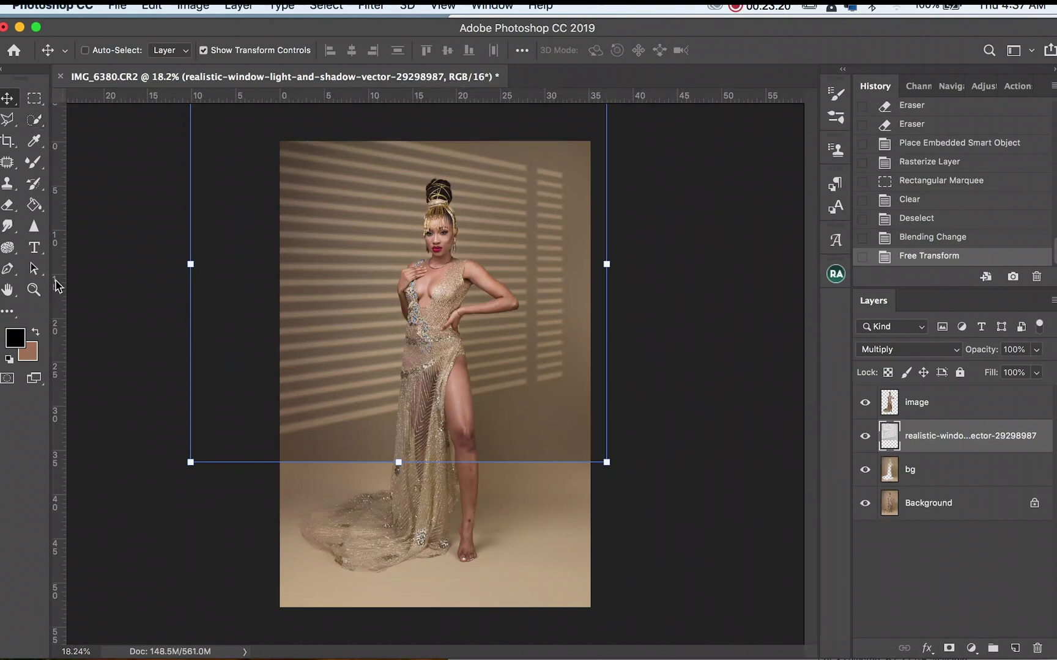
- Erase the blinds layer's hard lower edge beside the leg with the Eraser enlarged to size 1200
click(8, 204)
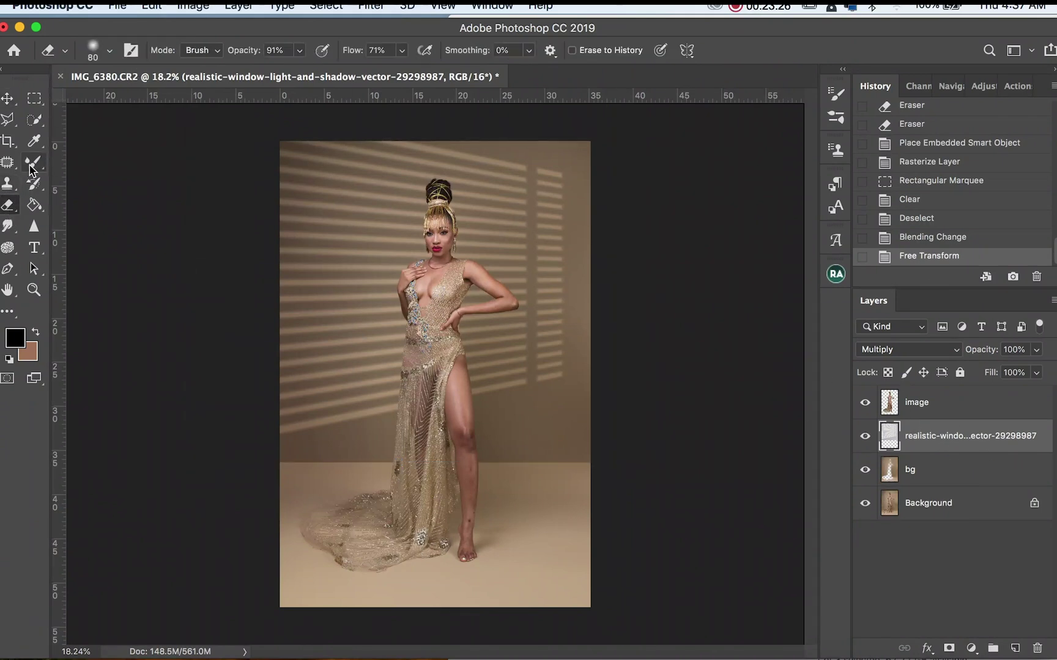
key(bracketright)
key(bracketright)
key(bracketright)
key(bracketright)
key(bracketright)
key(bracketright)
key(bracketright)
key(bracketright)
key(bracketright)
key(bracketright)
key(bracketright)
key(bracketright)
key(bracketright)
key(bracketright)
key(bracketright)
key(bracketright)
key(bracketright)
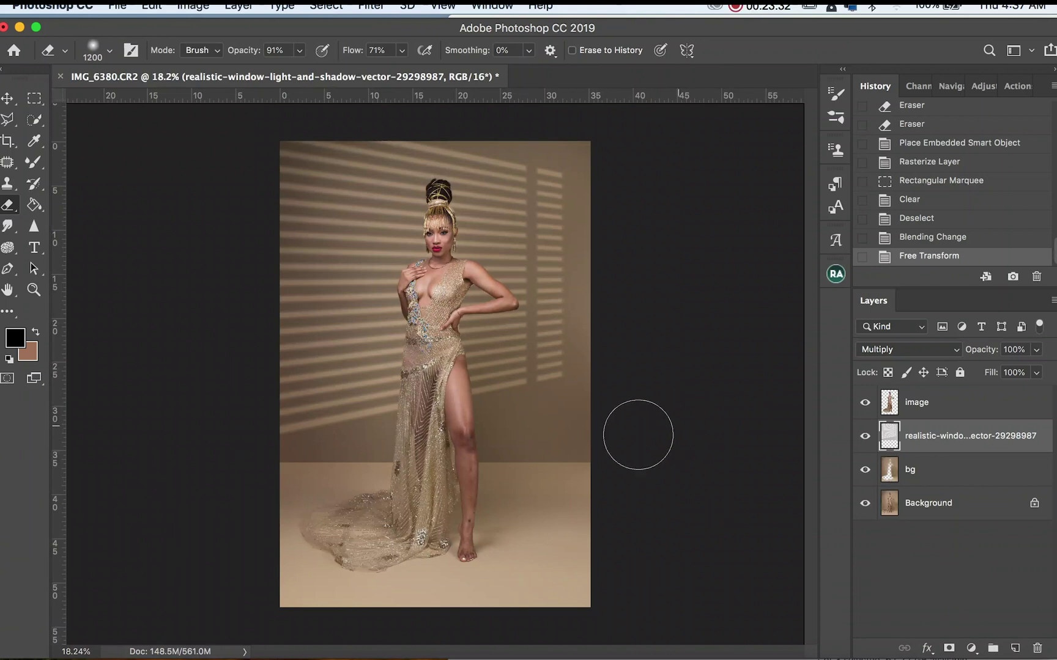
mouse_move(588, 450)
mouse_down()
mouse_move(501, 471)
mouse_move(354, 484)
mouse_move(325, 483)
mouse_move(319, 472)
mouse_move(272, 484)
mouse_move(539, 459)
mouse_move(633, 432)
mouse_up()
- Erase the rest of the blinds layer's lower edge above the gown's train and across the backdrop at Eraser sizes 1200 to 1400
key(bracketright)
key(bracketright)
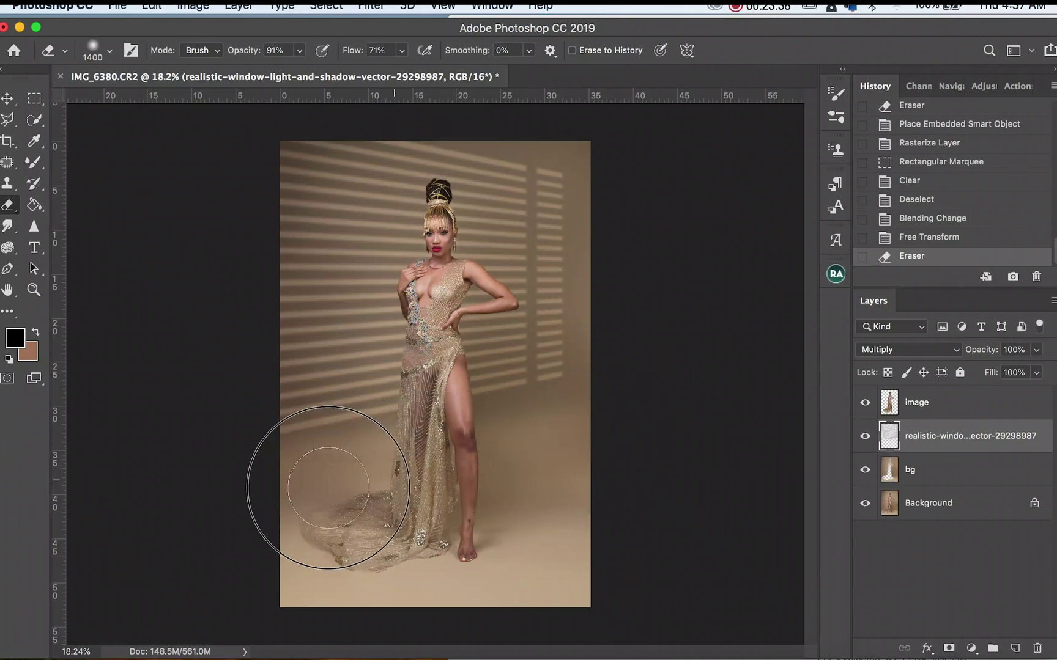
click(331, 485)
key(bracketleft)
mouse_move(367, 484)
mouse_down()
mouse_move(571, 458)
mouse_move(591, 440)
mouse_up()
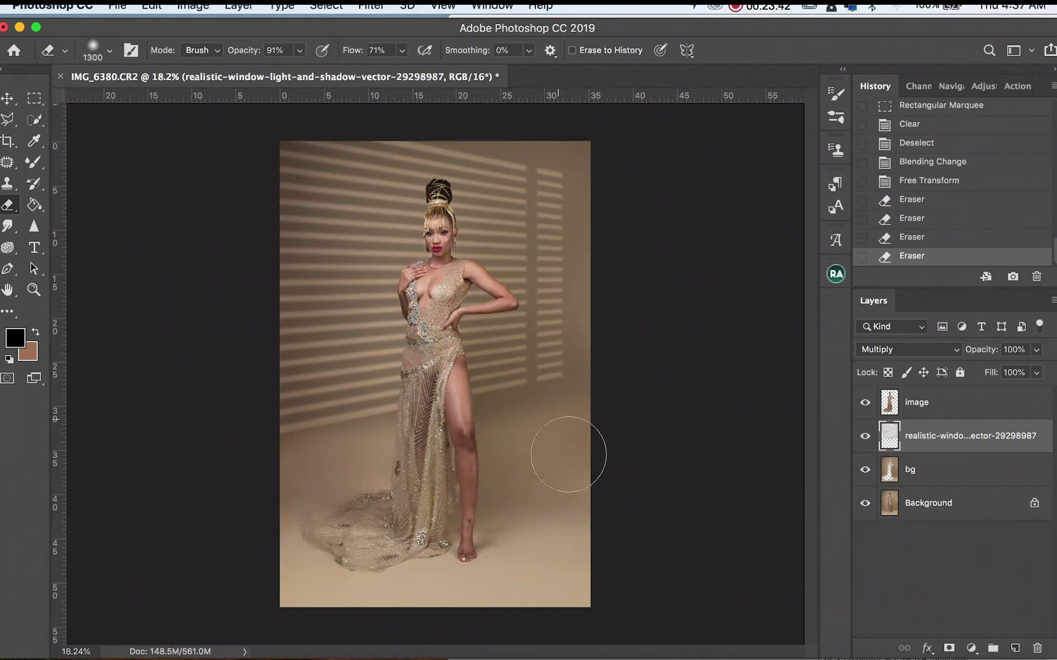
drag(477, 475, 487, 293)
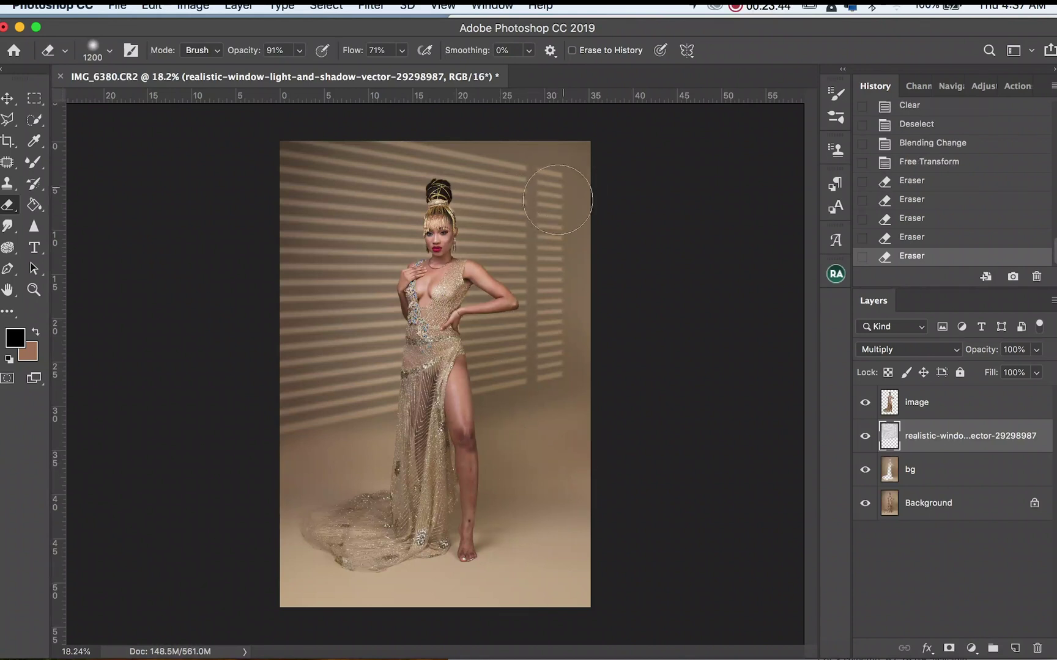
- Lower the blinds layer's opacity to 32% and erase more of its lower area around the leg at Eraser size 1000
click(1036, 350)
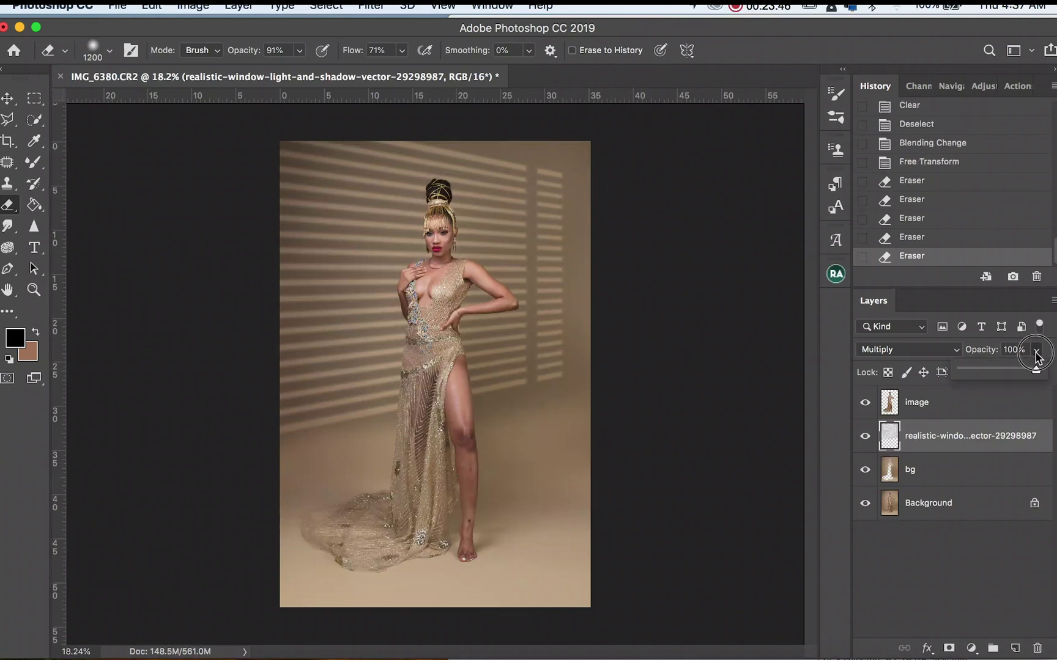
drag(1006, 372, 986, 374)
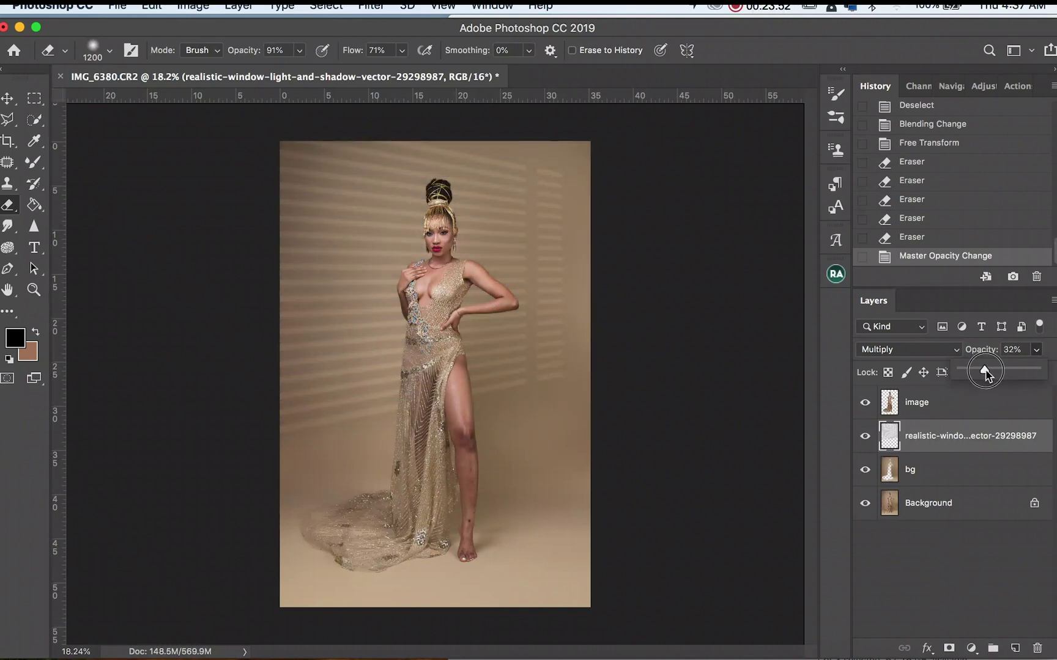
key(super+plus)
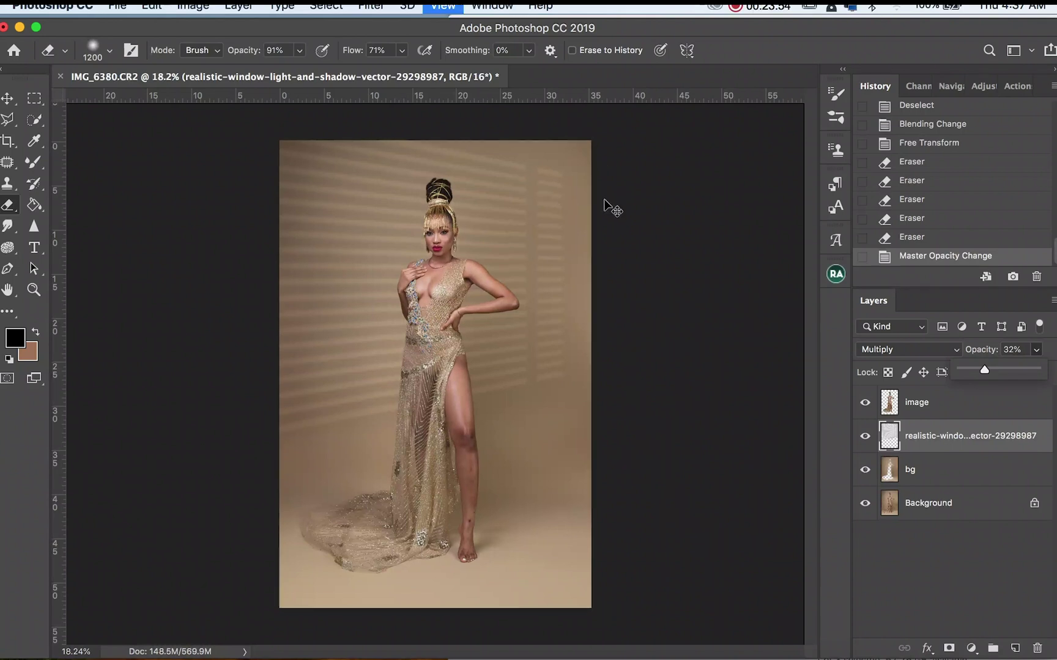
key(super+plus)
key(super+minus)
key(super+minus)
key(bracketleft)
mouse_move(501, 440)
mouse_down()
mouse_move(492, 429)
mouse_move(517, 460)
mouse_move(544, 422)
mouse_move(483, 428)
mouse_up()
- Erase the leftover light fringe beside the hand on the hip on the image layer with the Eraser at size 30
key(super+plus)
key(super+plus)
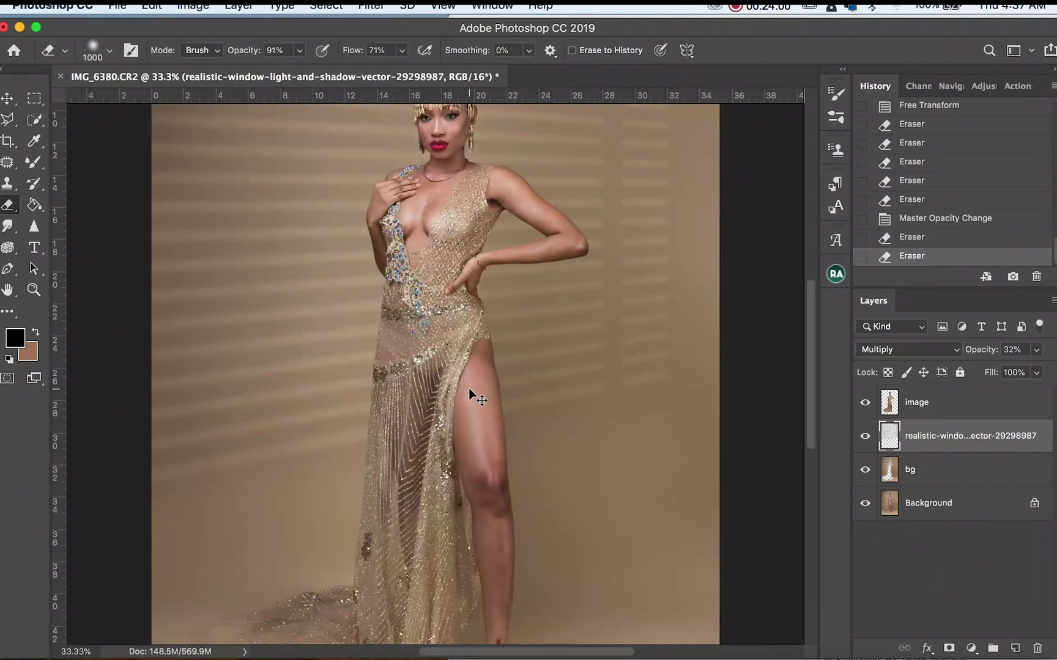
key(super+plus)
key(super+minus)
key(super+plus)
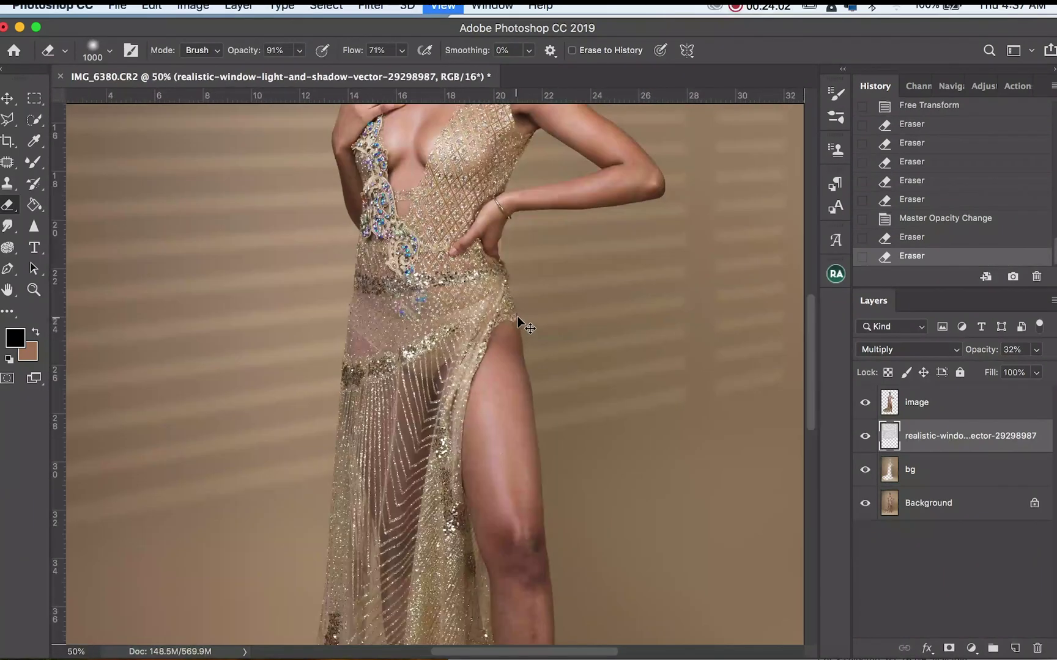
key(super+plus)
key(super+plus)
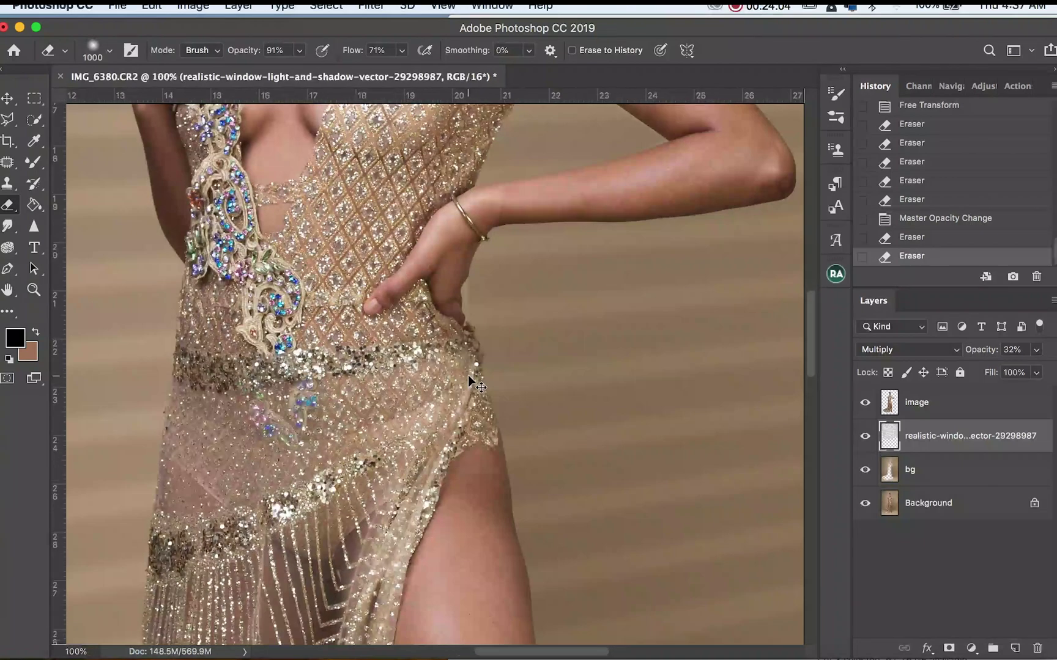
key(super+plus)
scroll(504, 264, up, 3)
scroll(504, 263, right, 2)
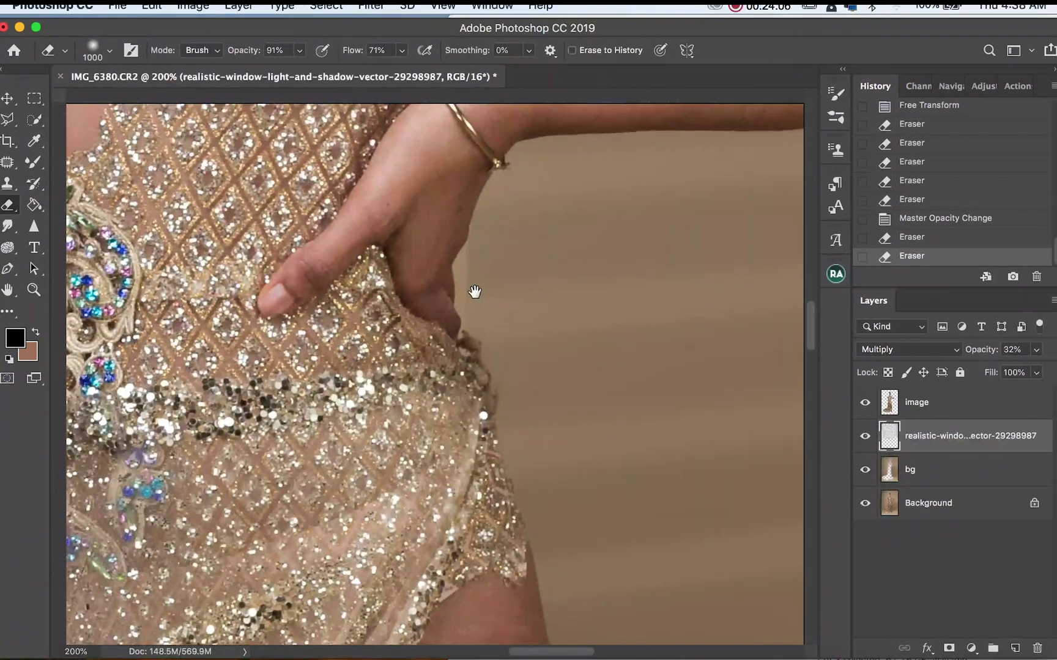
click(932, 402)
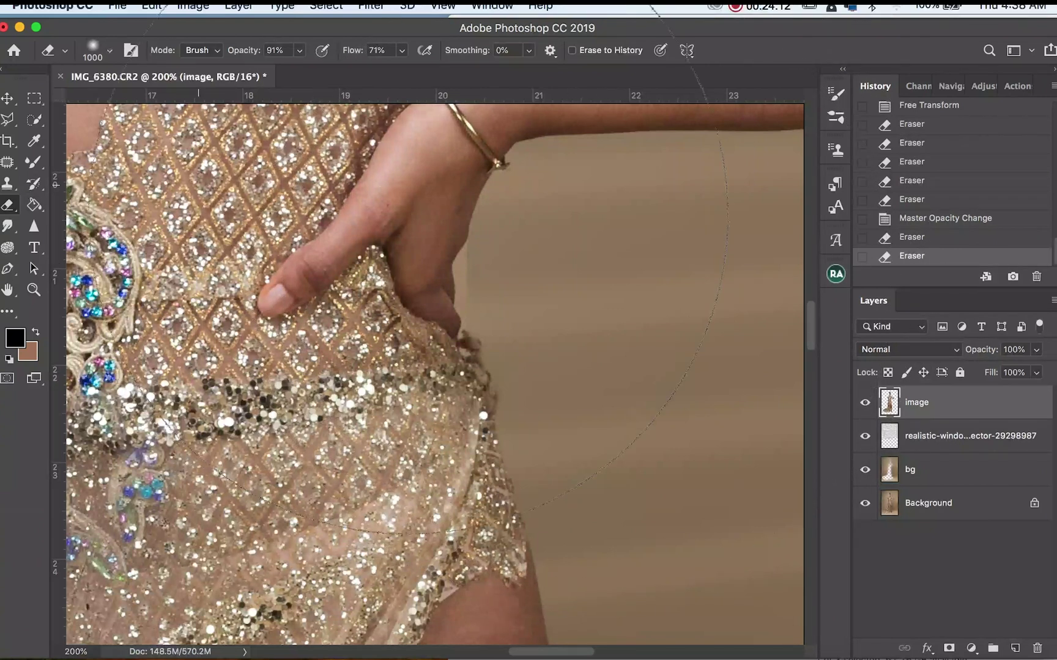
key(bracketleft)
key(bracketleft)
key(bracketleft)
key(bracketleft)
key(bracketleft)
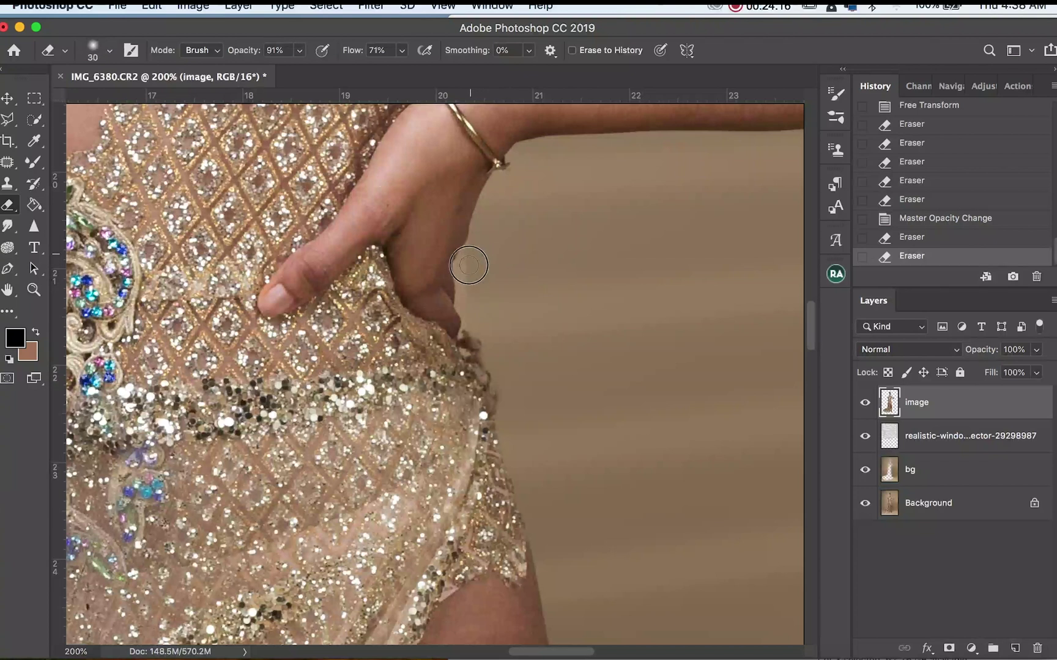
drag(468, 318, 468, 320)
drag(466, 259, 471, 251)
drag(471, 301, 474, 321)
- Examine the finished composite at several magnifications, from the whole figure on the backdrop to the face and upper body
key(super+minus)
key(super+minus)
key(super+minus)
key(super+minus)
key(super+minus)
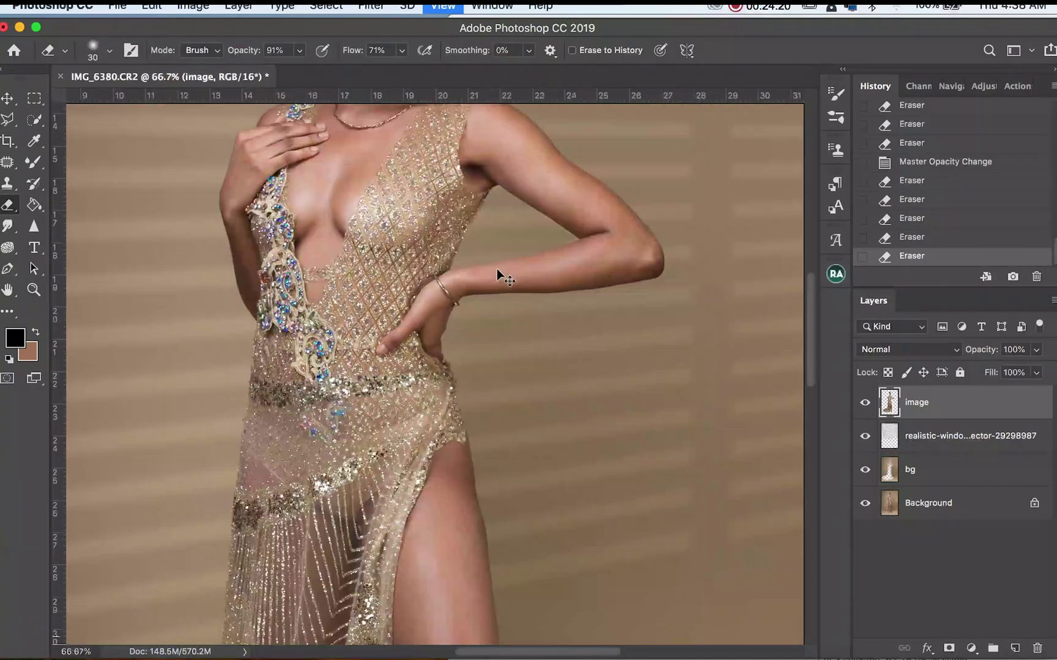
key(super+plus)
key(super+plus)
key(super+plus)
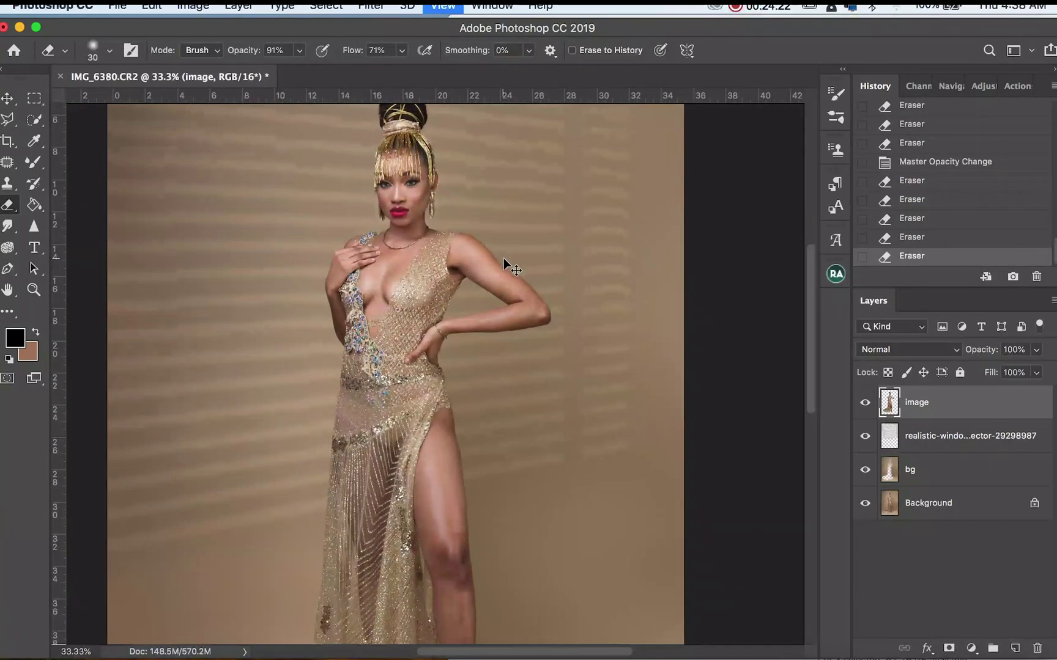
key(super+minus)
key(super+minus)
key(super+minus)
key(super+minus)
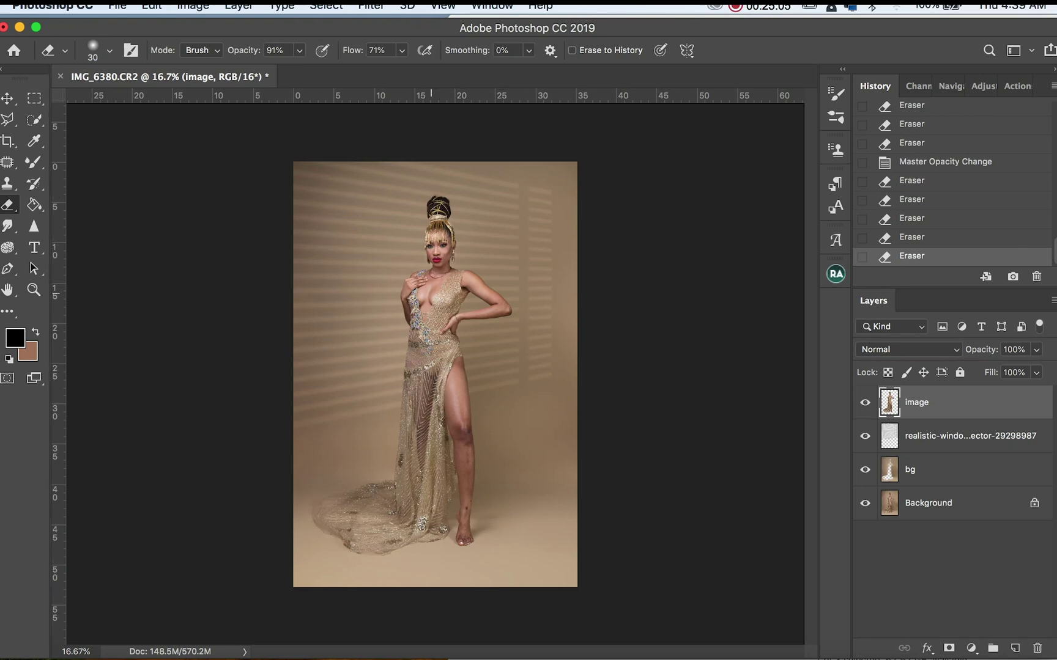
key(z)
mouse_move(435, 369)
mouse_down()
mouse_move(580, 273)
mouse_move(456, 251)
mouse_move(550, 242)
mouse_move(484, 238)
mouse_up()
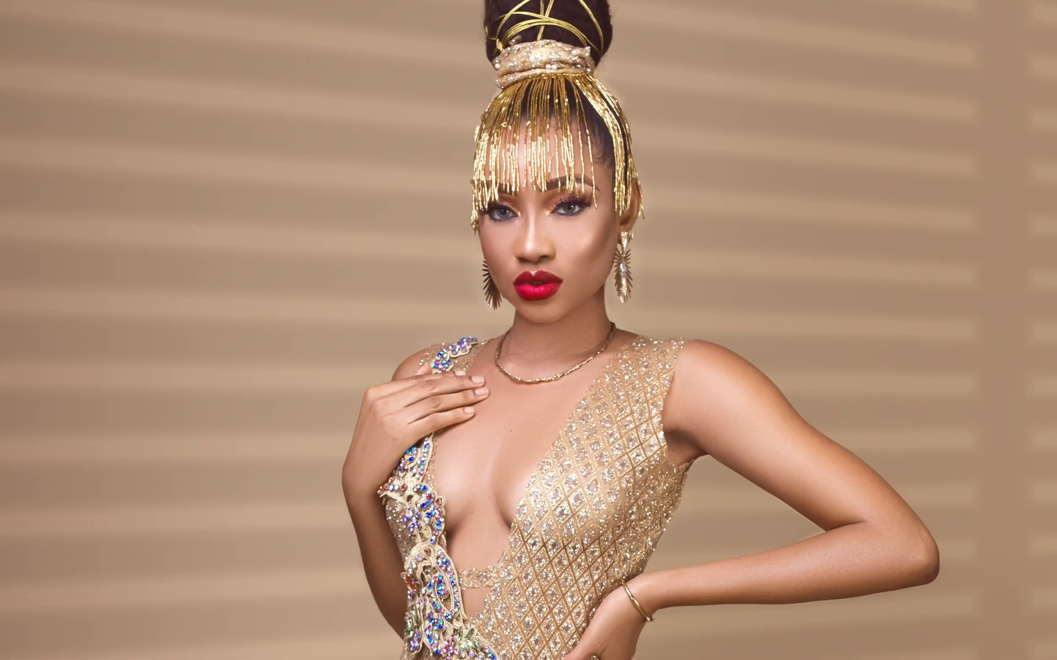